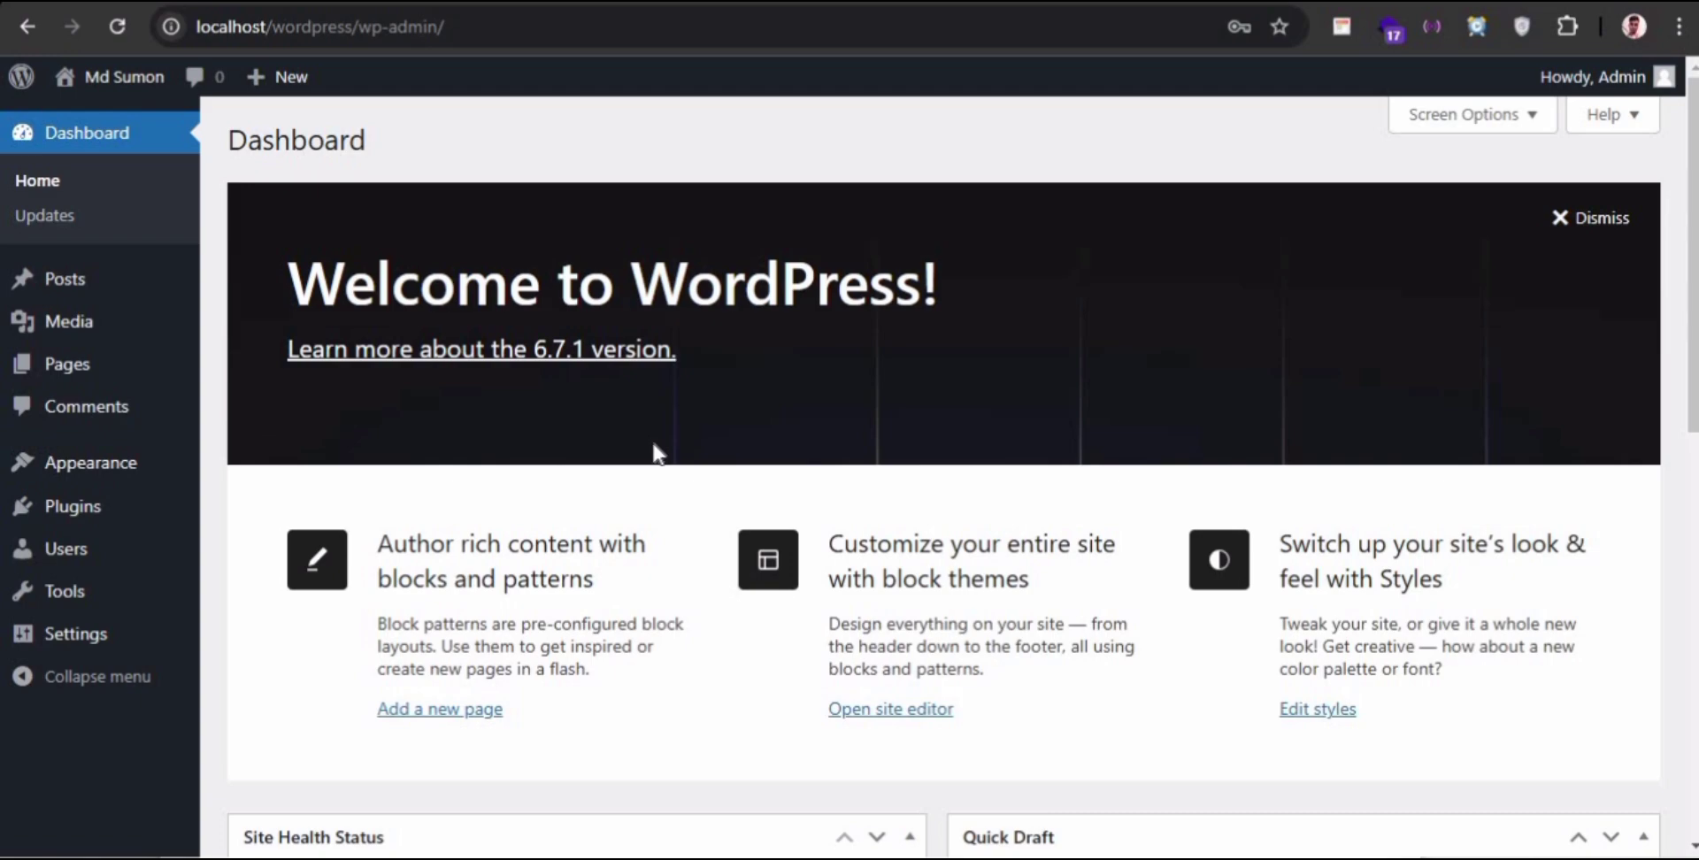
scroll(655, 453, "down", 1)
scroll(655, 453, "up", 1)
scroll(655, 454, "down", 1)
scroll(654, 451, "up", 1)
- Hide the Site Health Status, At a Glance, Activity, Quick Draft, WordPress Events and News, and Welcome boxes from the dashboard
left_click(1459, 131)
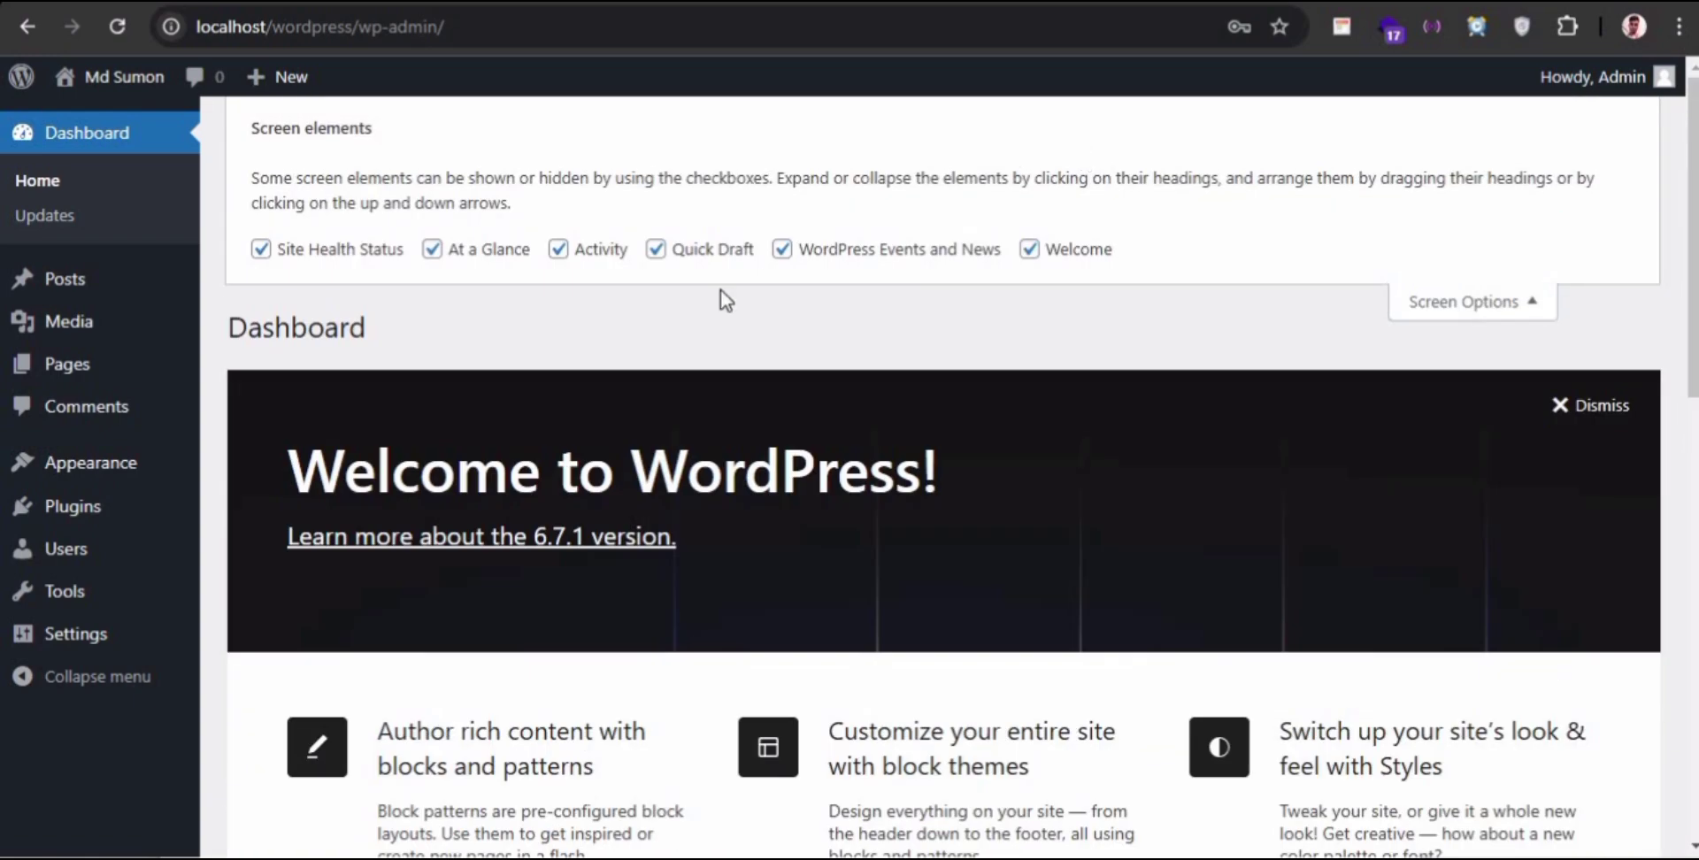
left_click(785, 251)
left_click(657, 251)
left_click(561, 258)
left_click(469, 252)
left_click(354, 251)
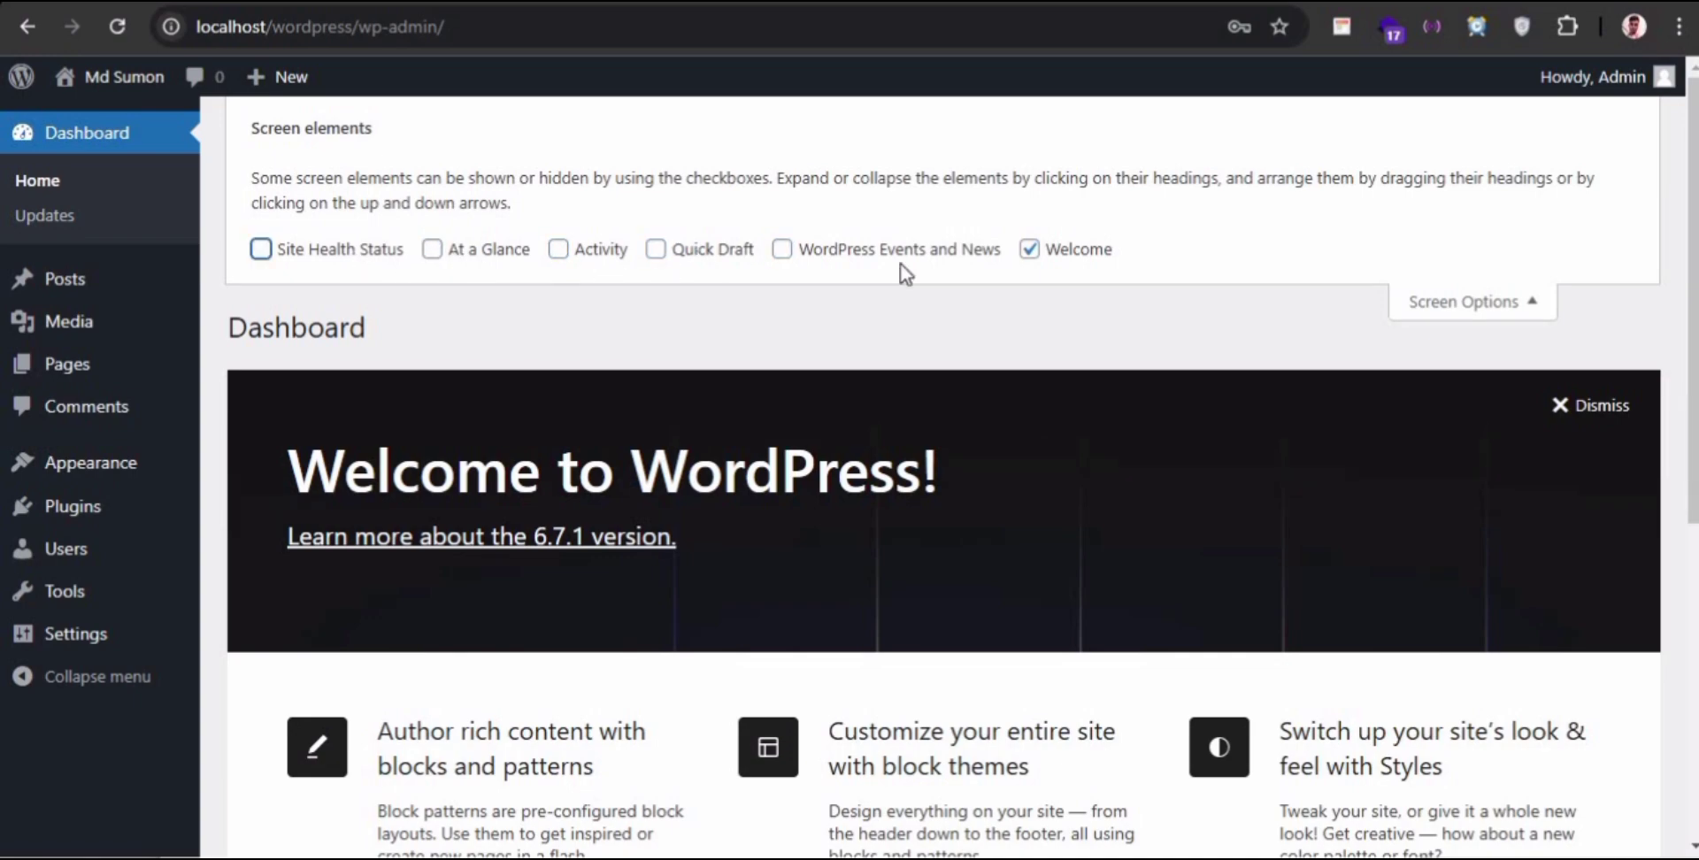
left_click(1040, 264)
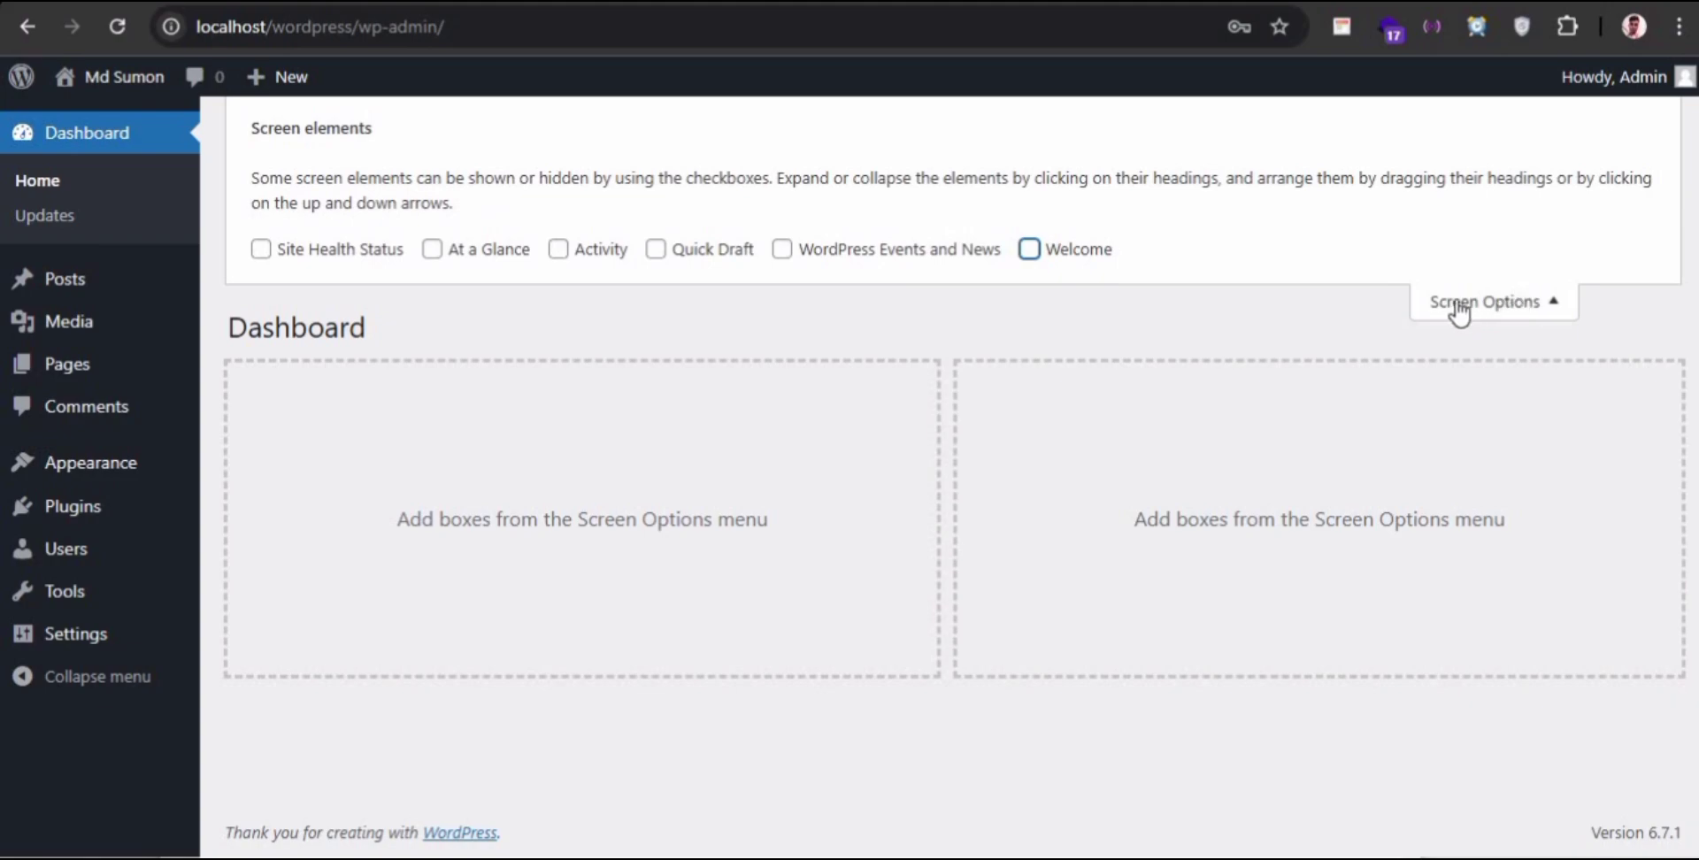
left_click(1509, 305)
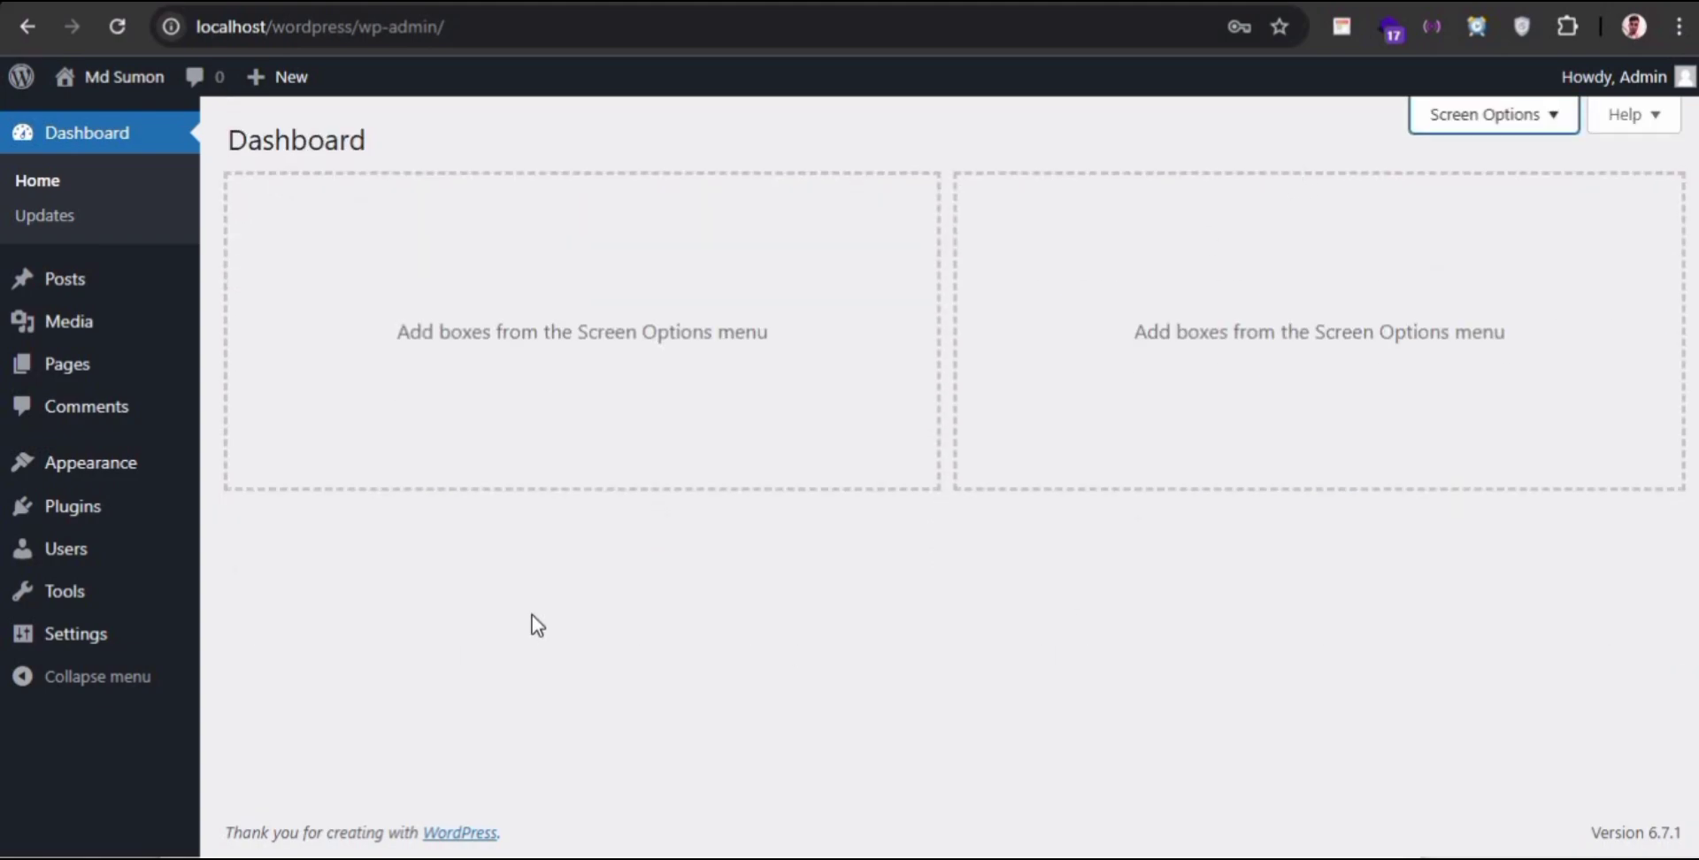
- Move the "Hello world!" post and the Privacy Policy and Sample Page pages to the trash
left_click(92, 292)
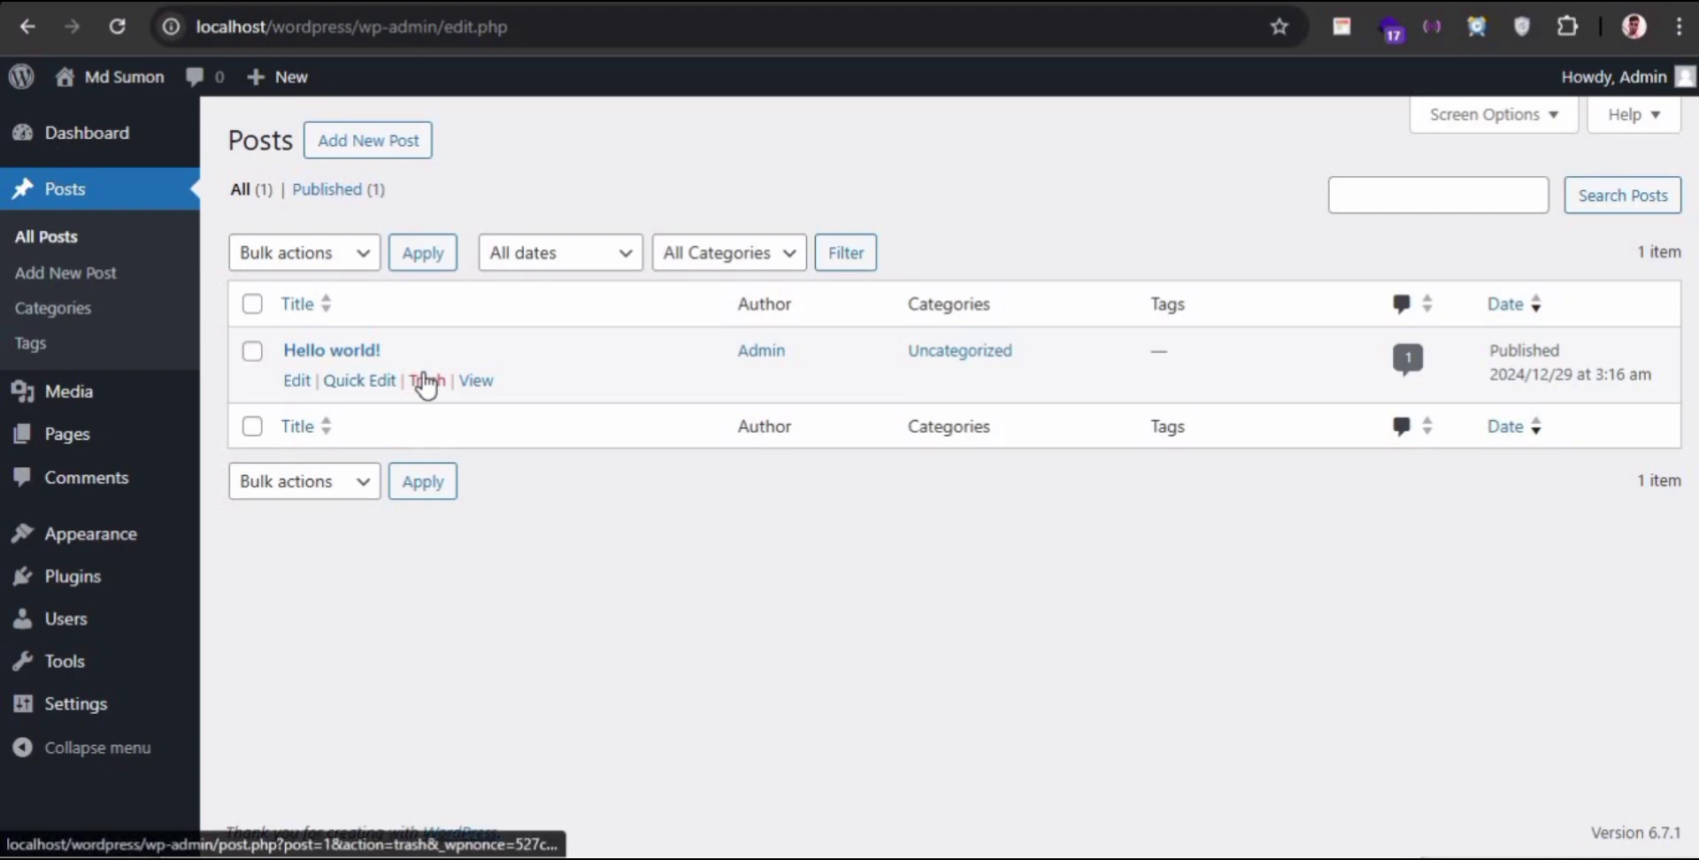
left_click(426, 382)
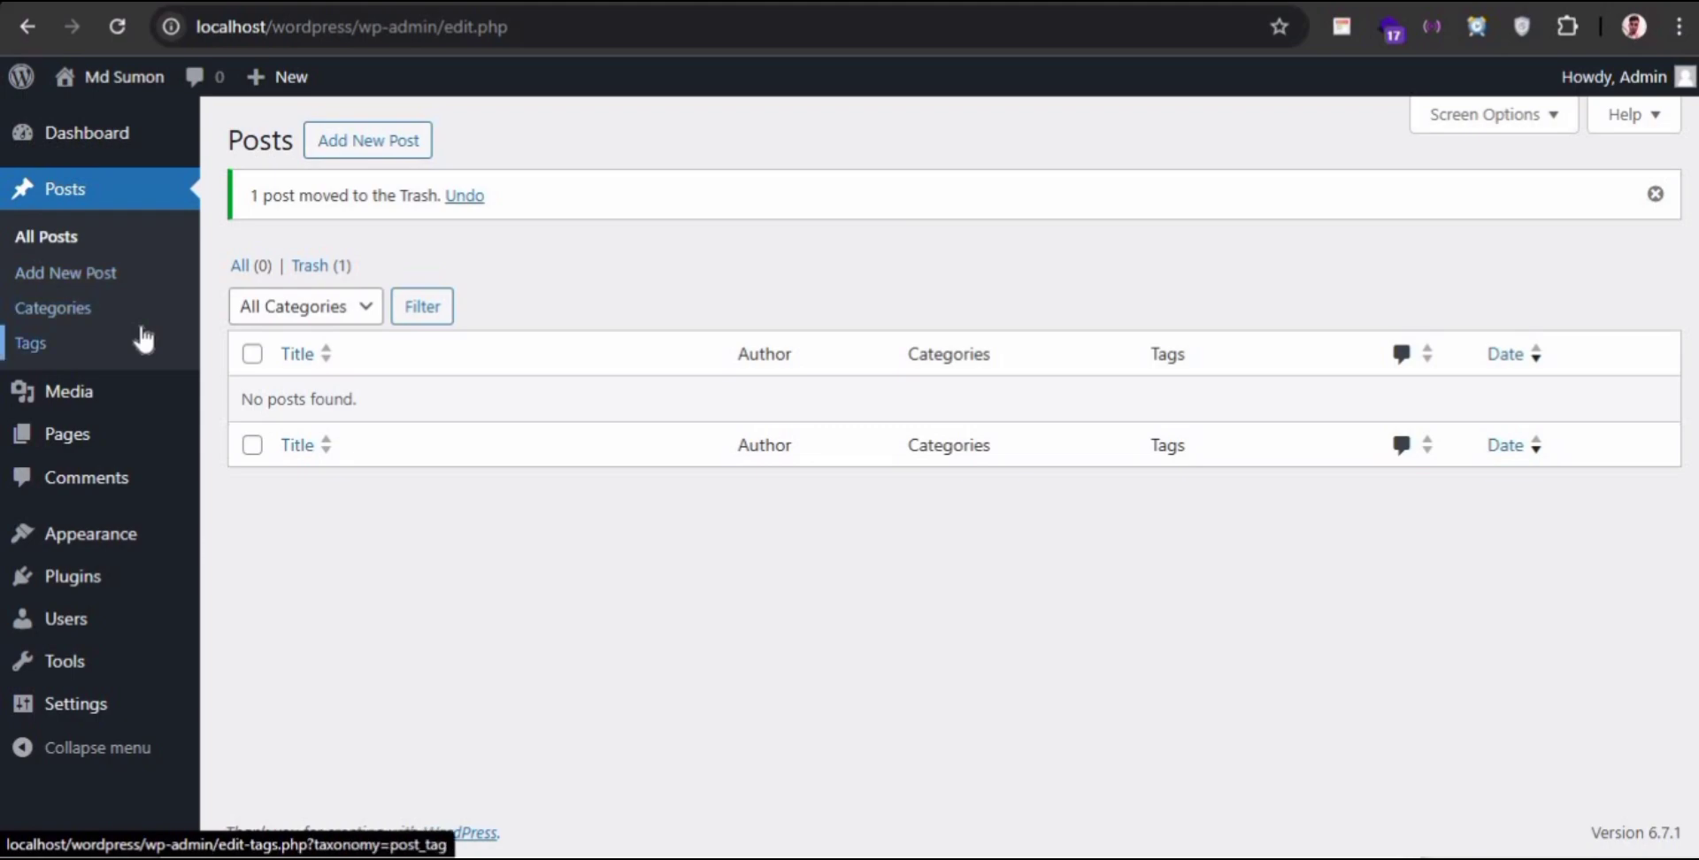
mouse_move(151, 437)
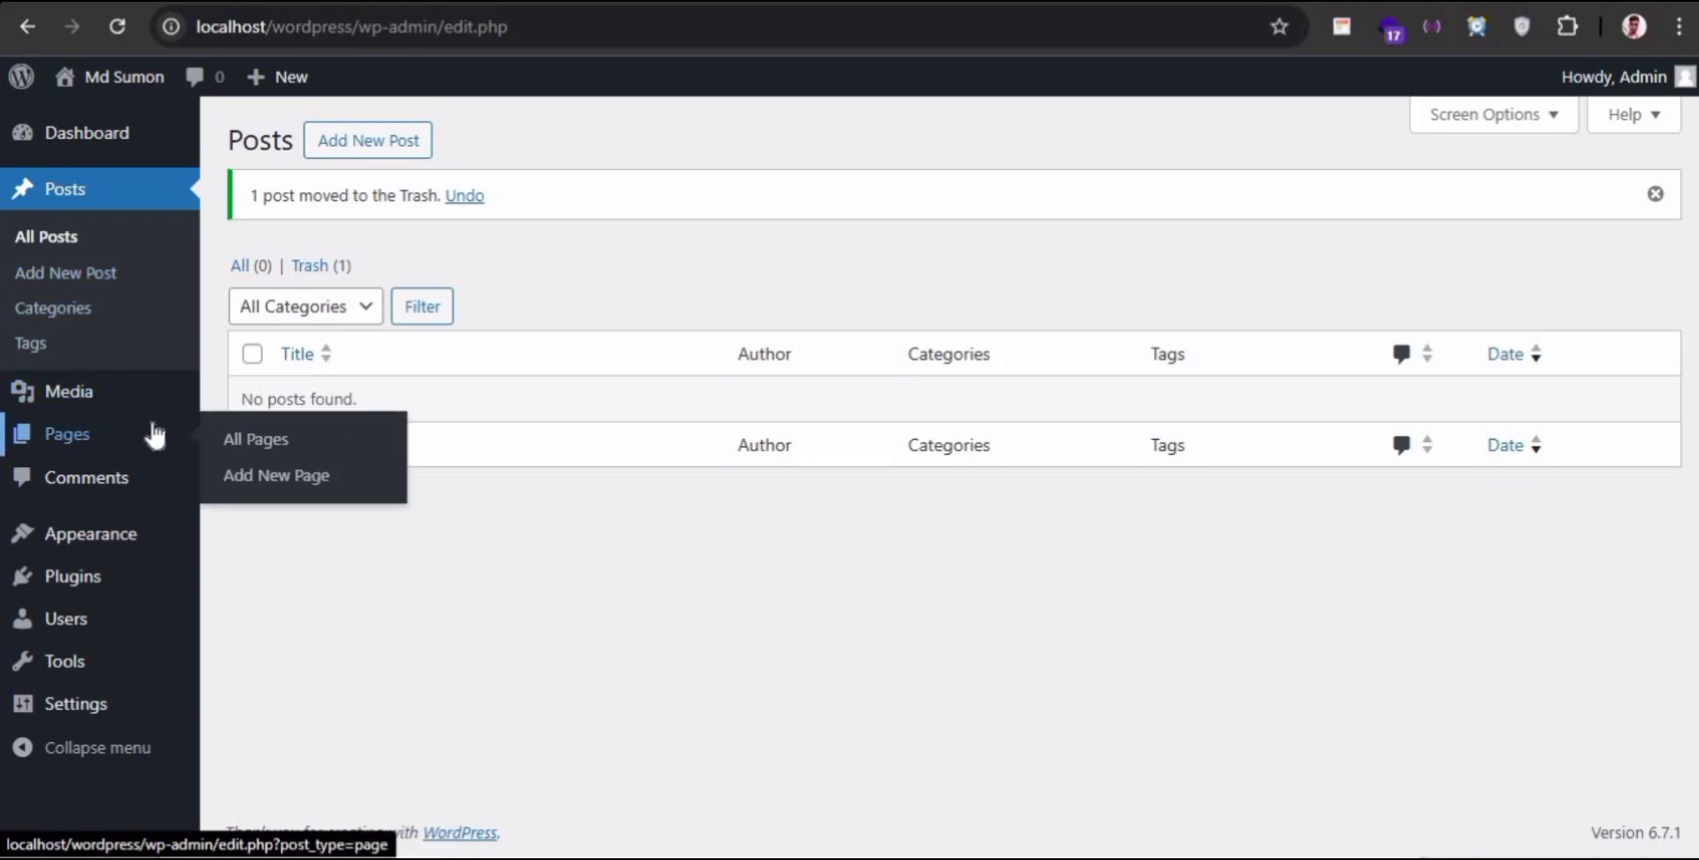
left_click(87, 437)
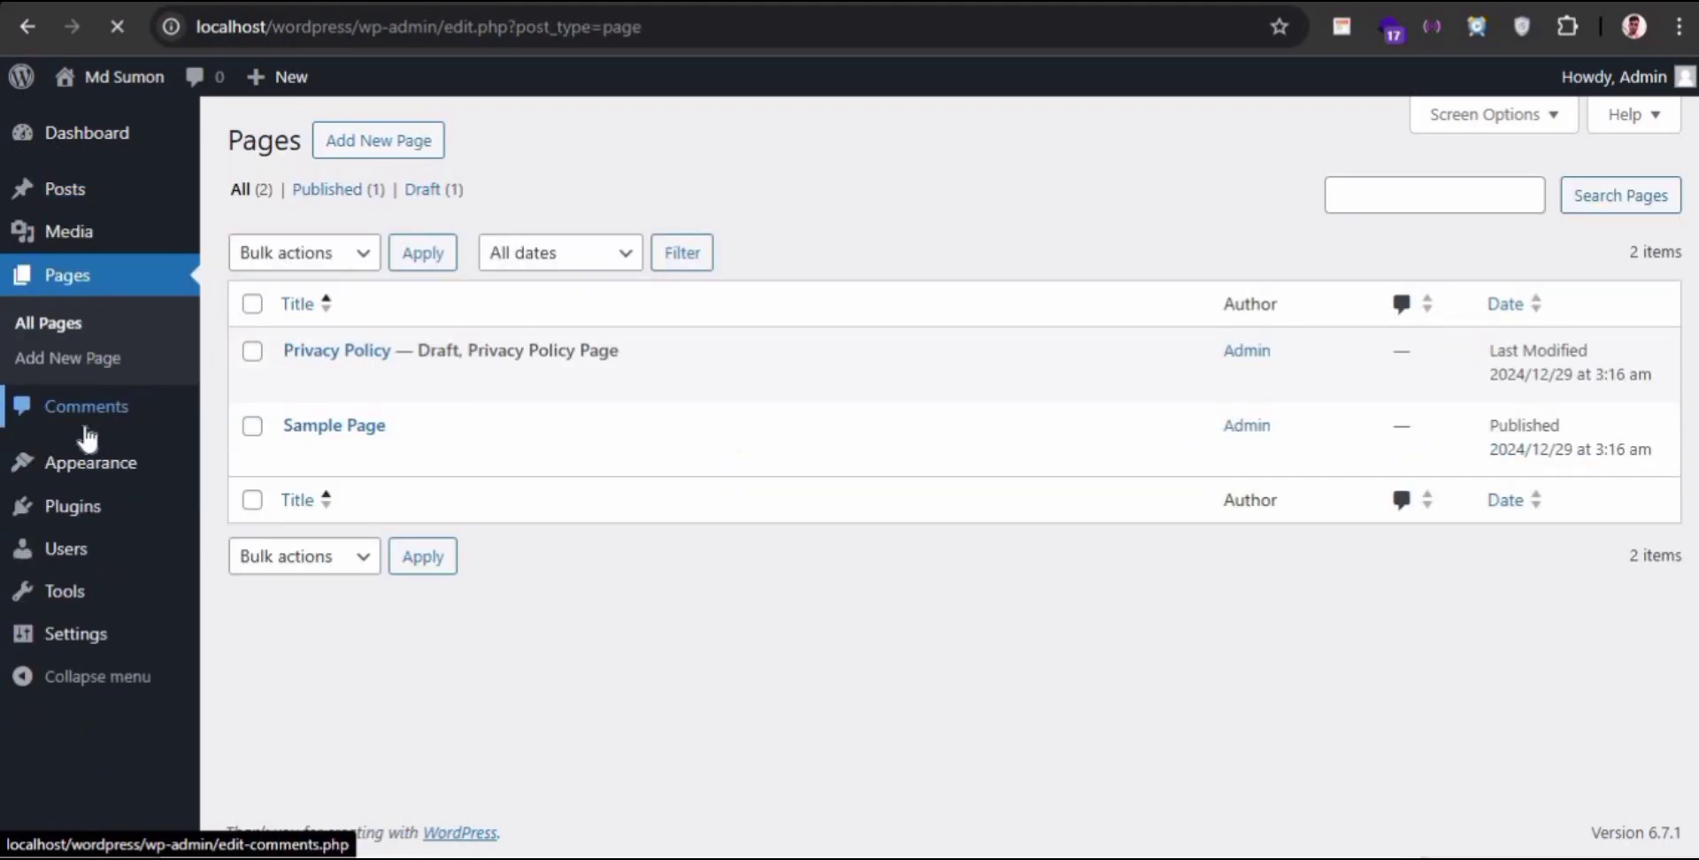
left_click(429, 383)
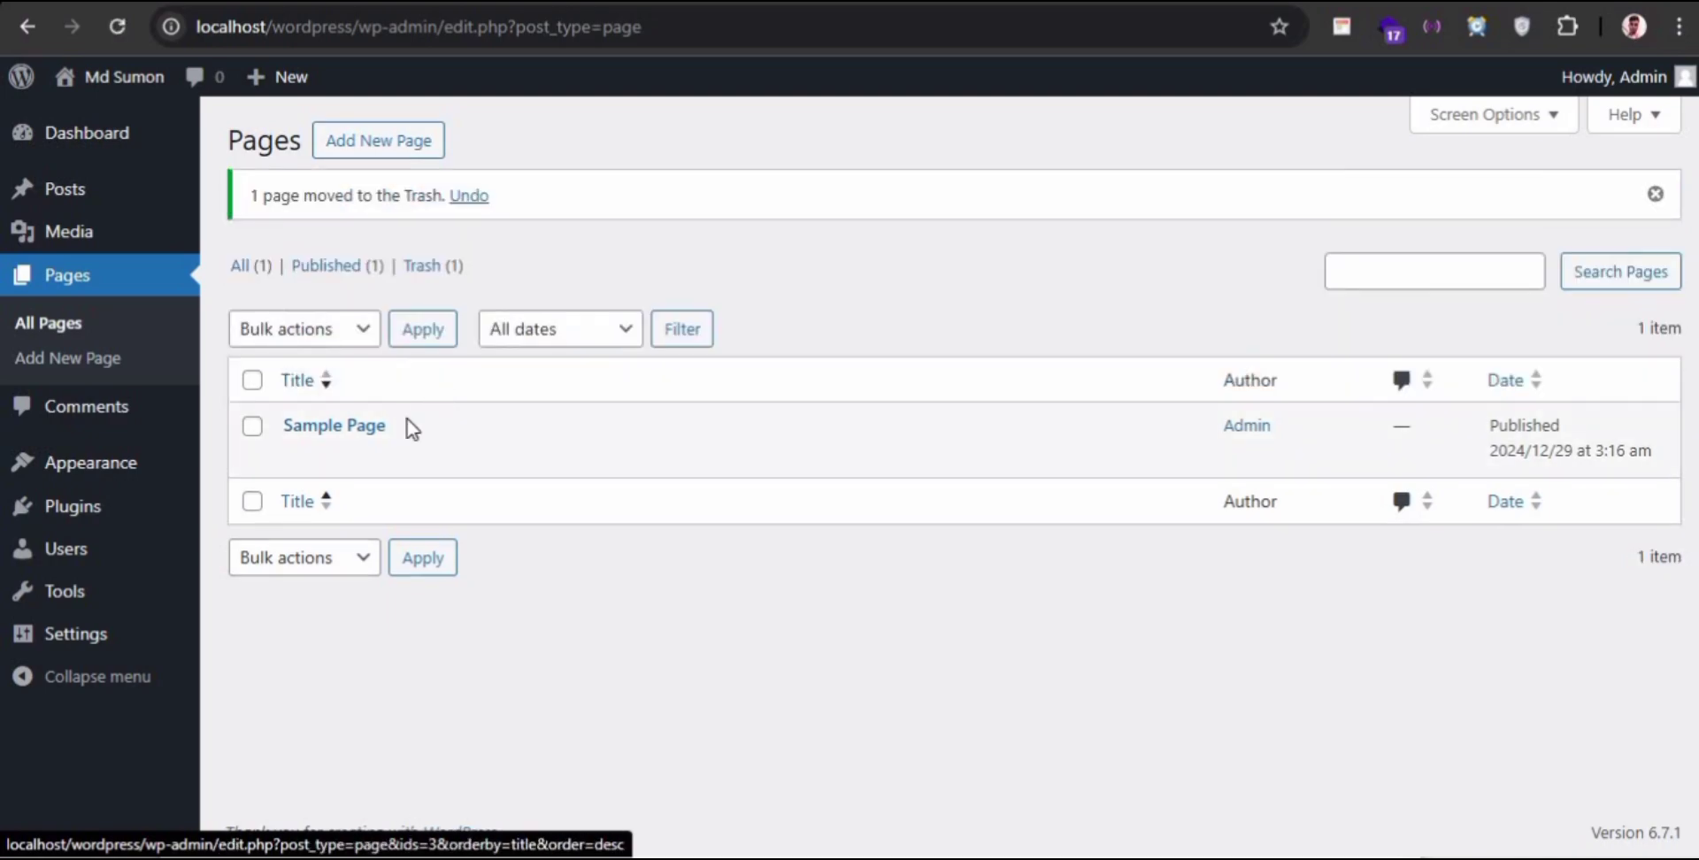
left_click(426, 458)
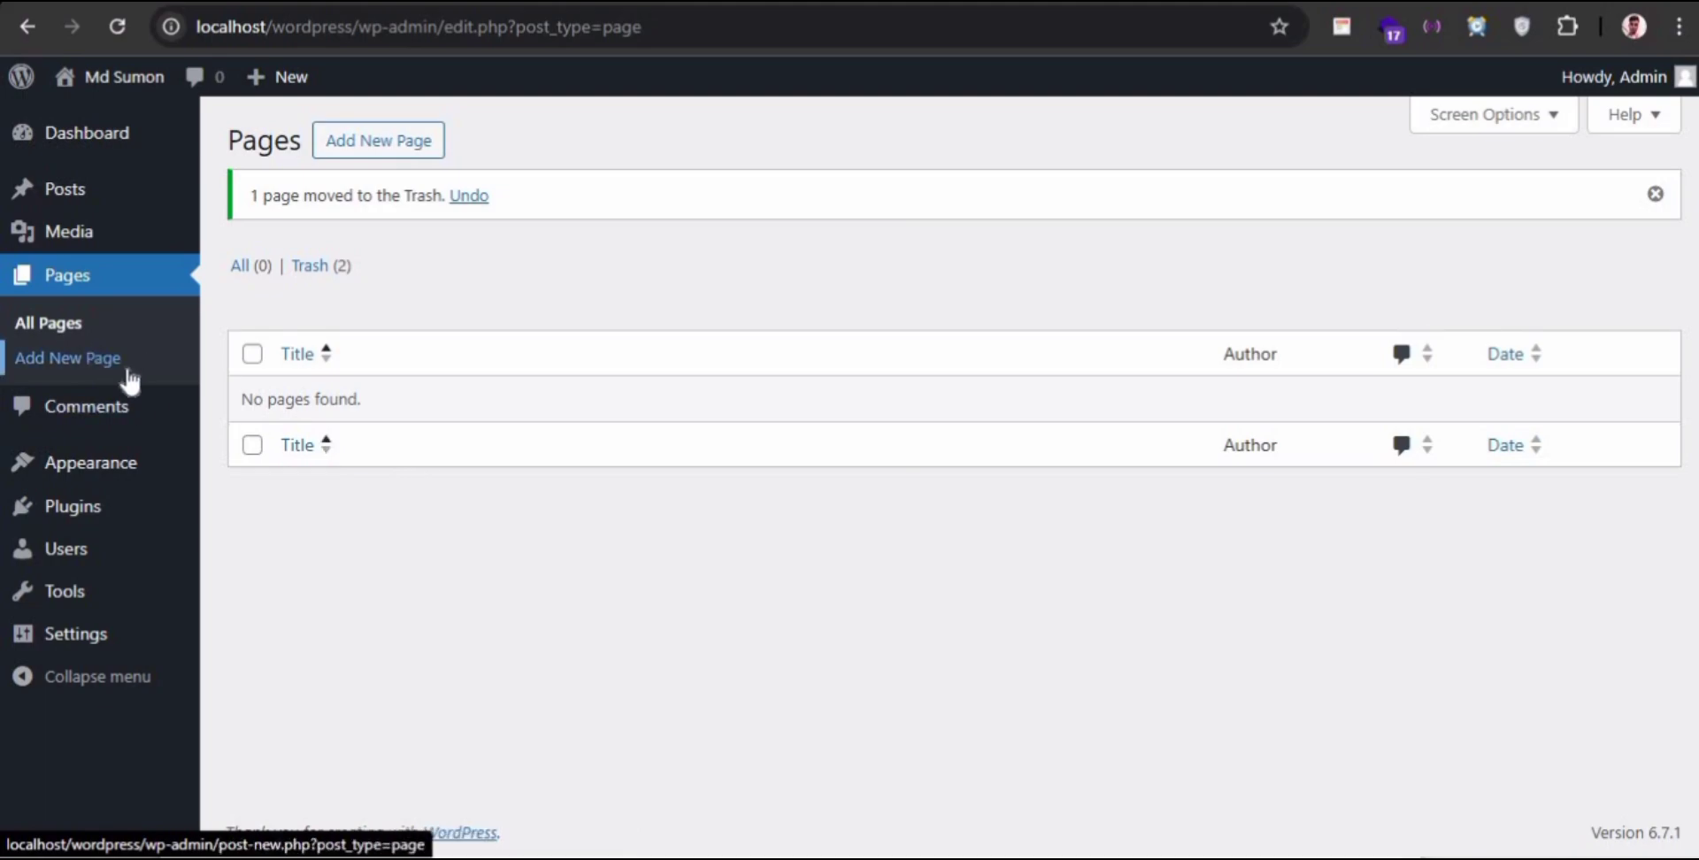
- Check the comments list, and open the general settings to review the Site Title and Tagline fields
left_click(102, 416)
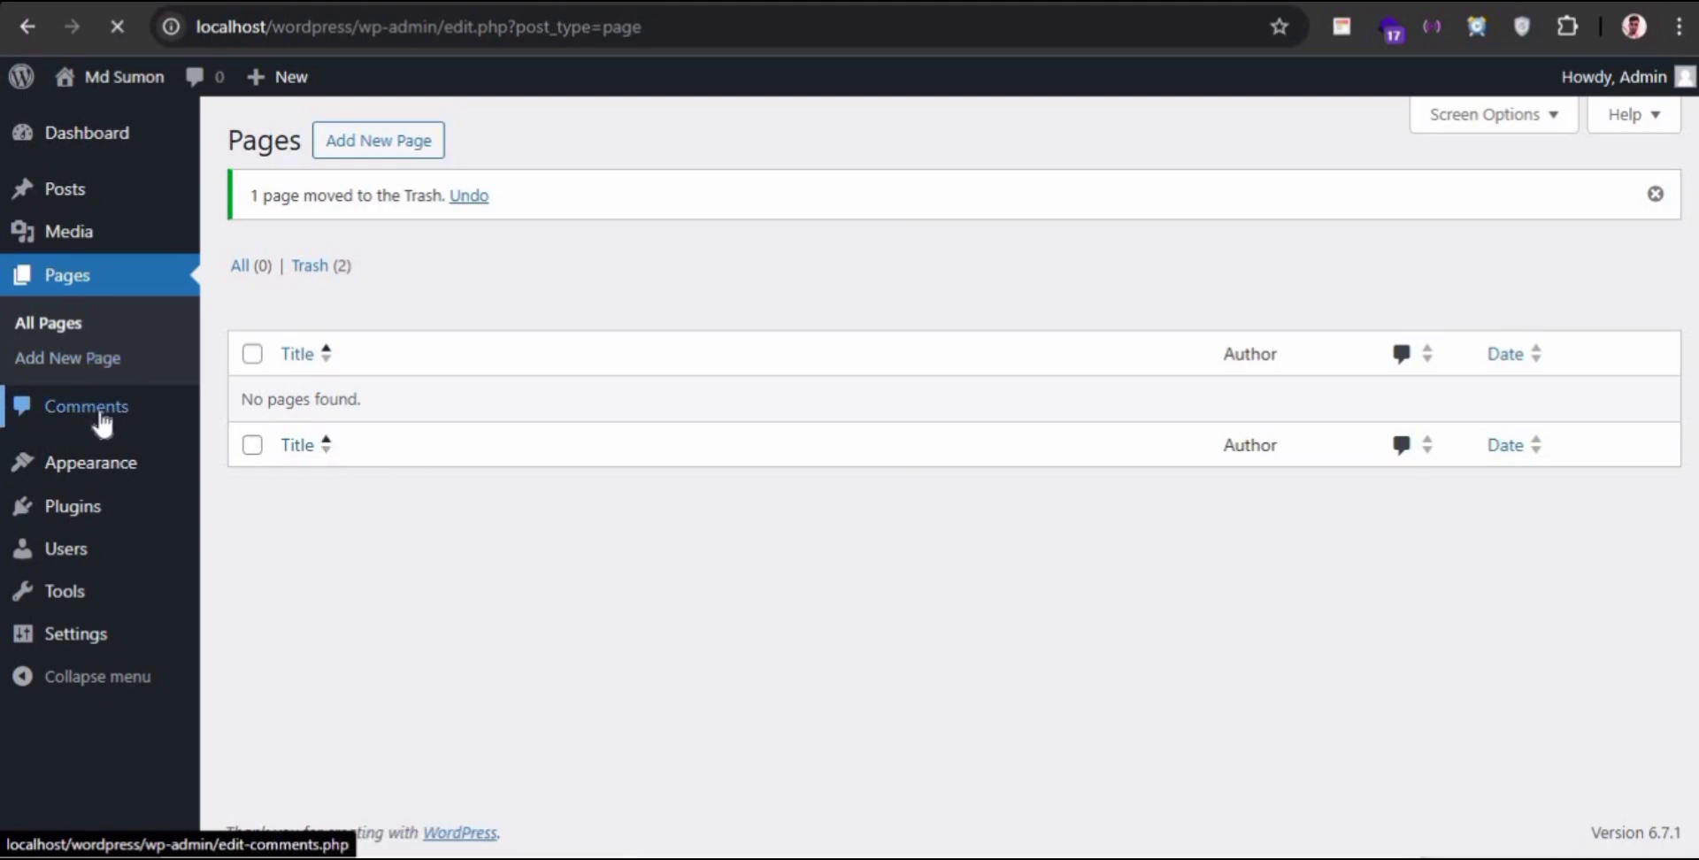
mouse_move(108, 400)
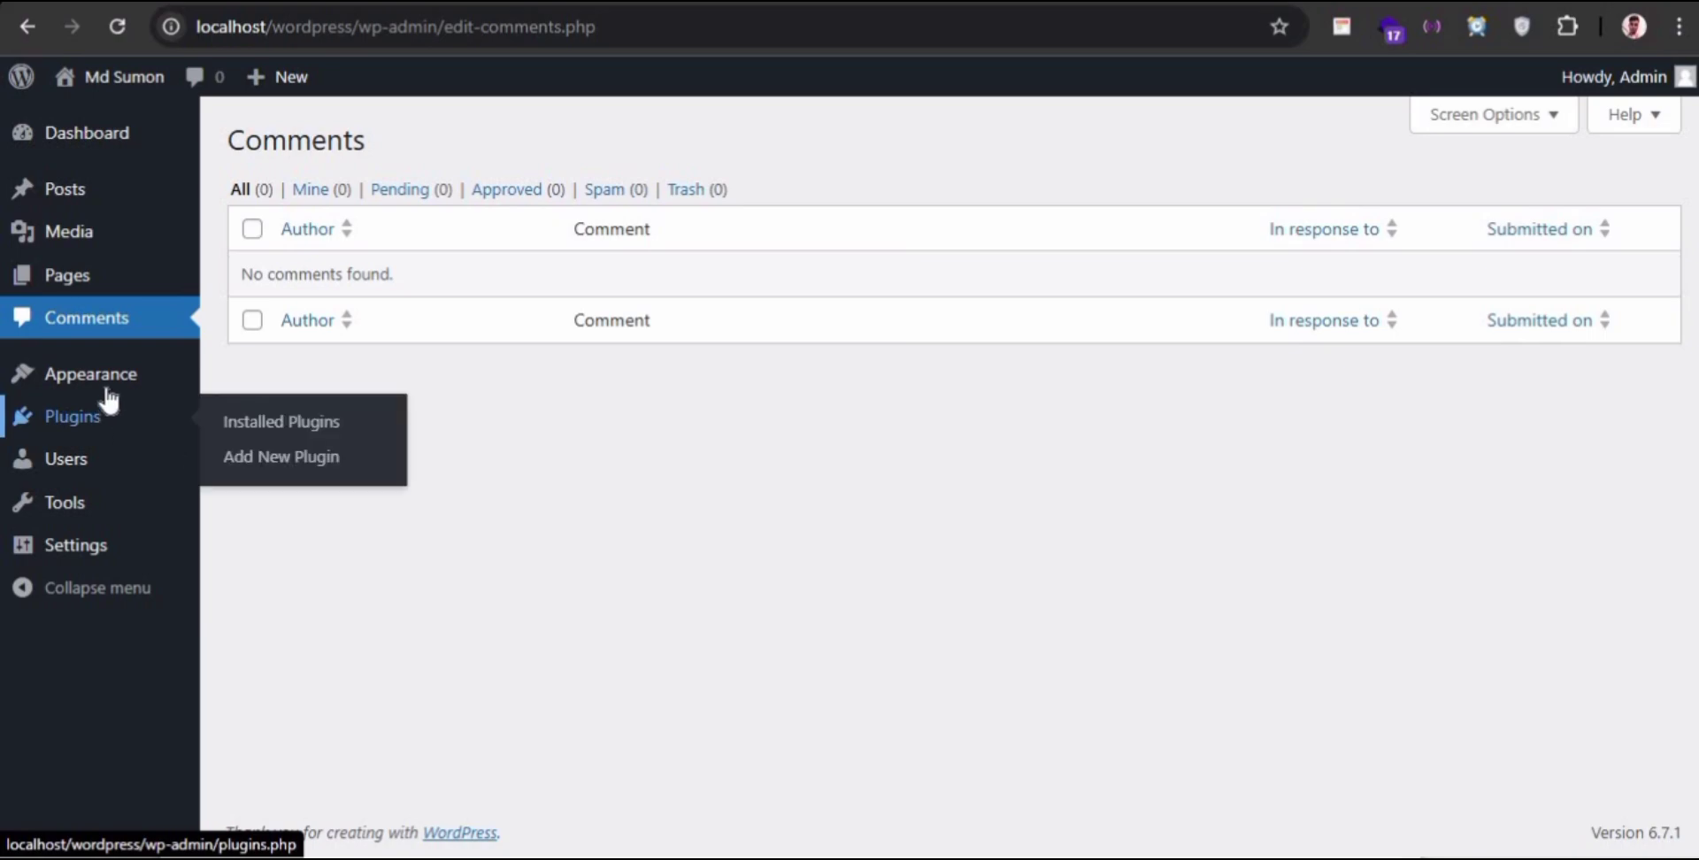
left_click(89, 563)
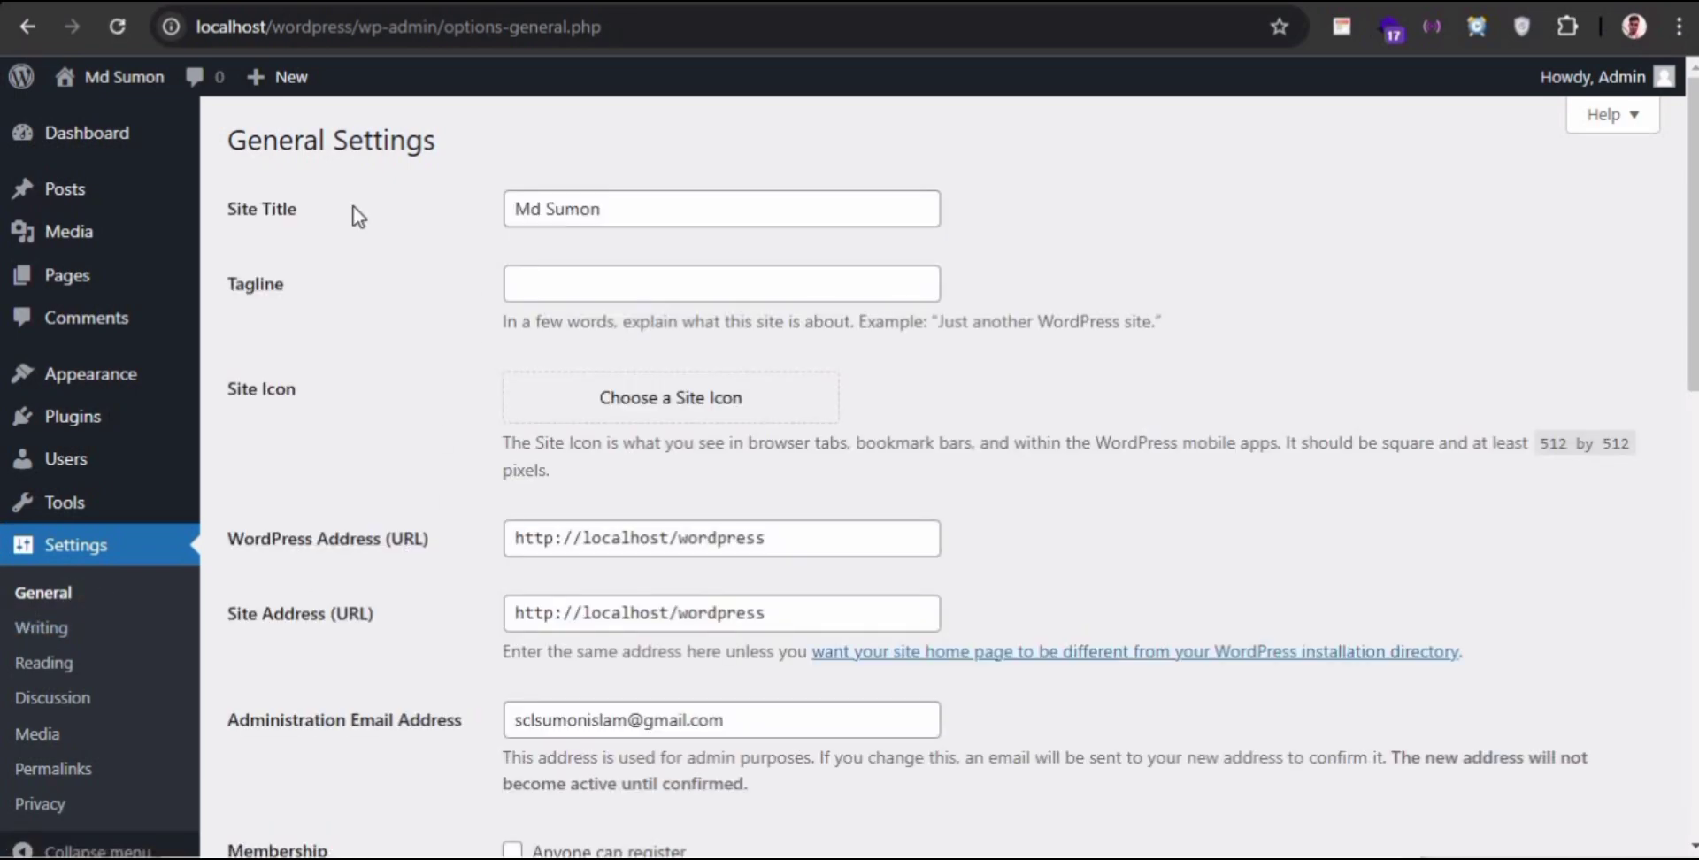
left_click(738, 217)
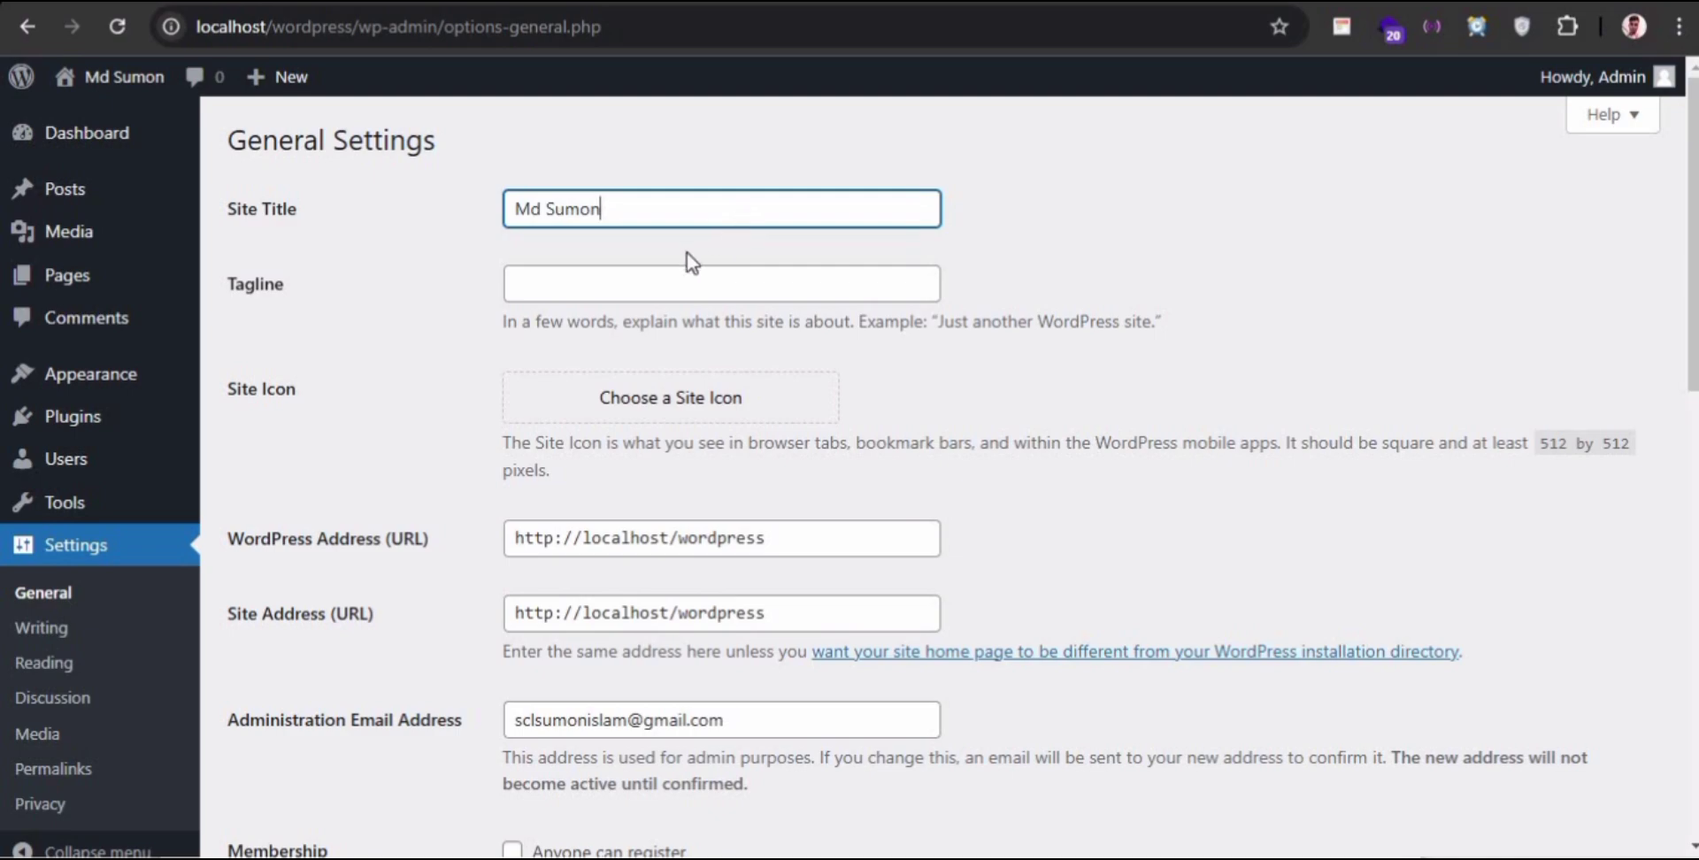
left_click(628, 277)
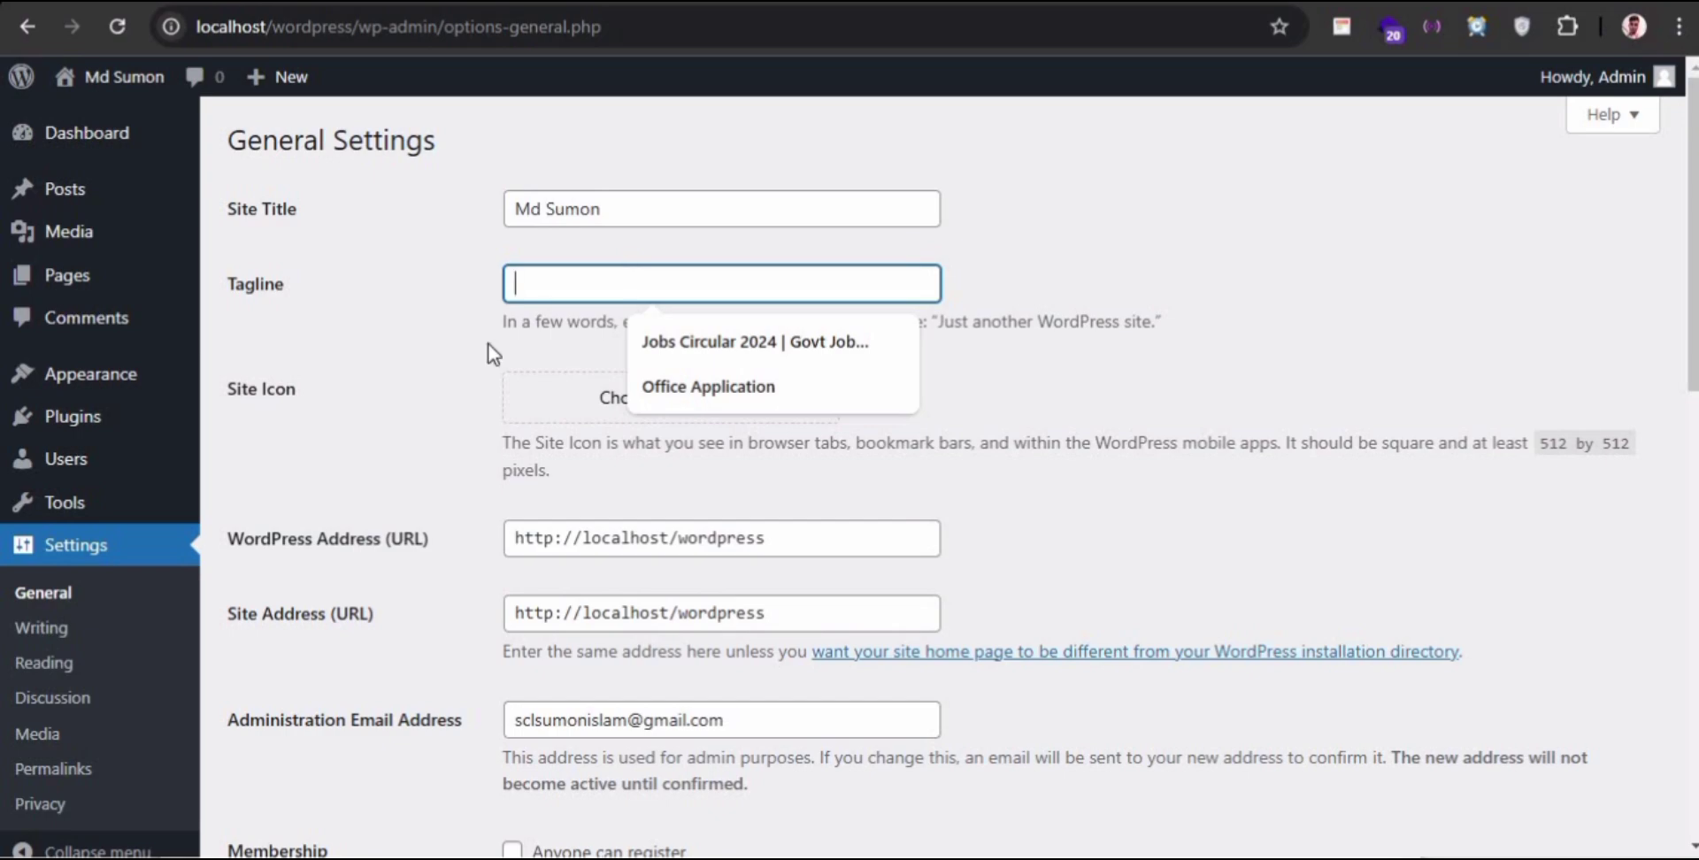
scroll(460, 363, "down", 1)
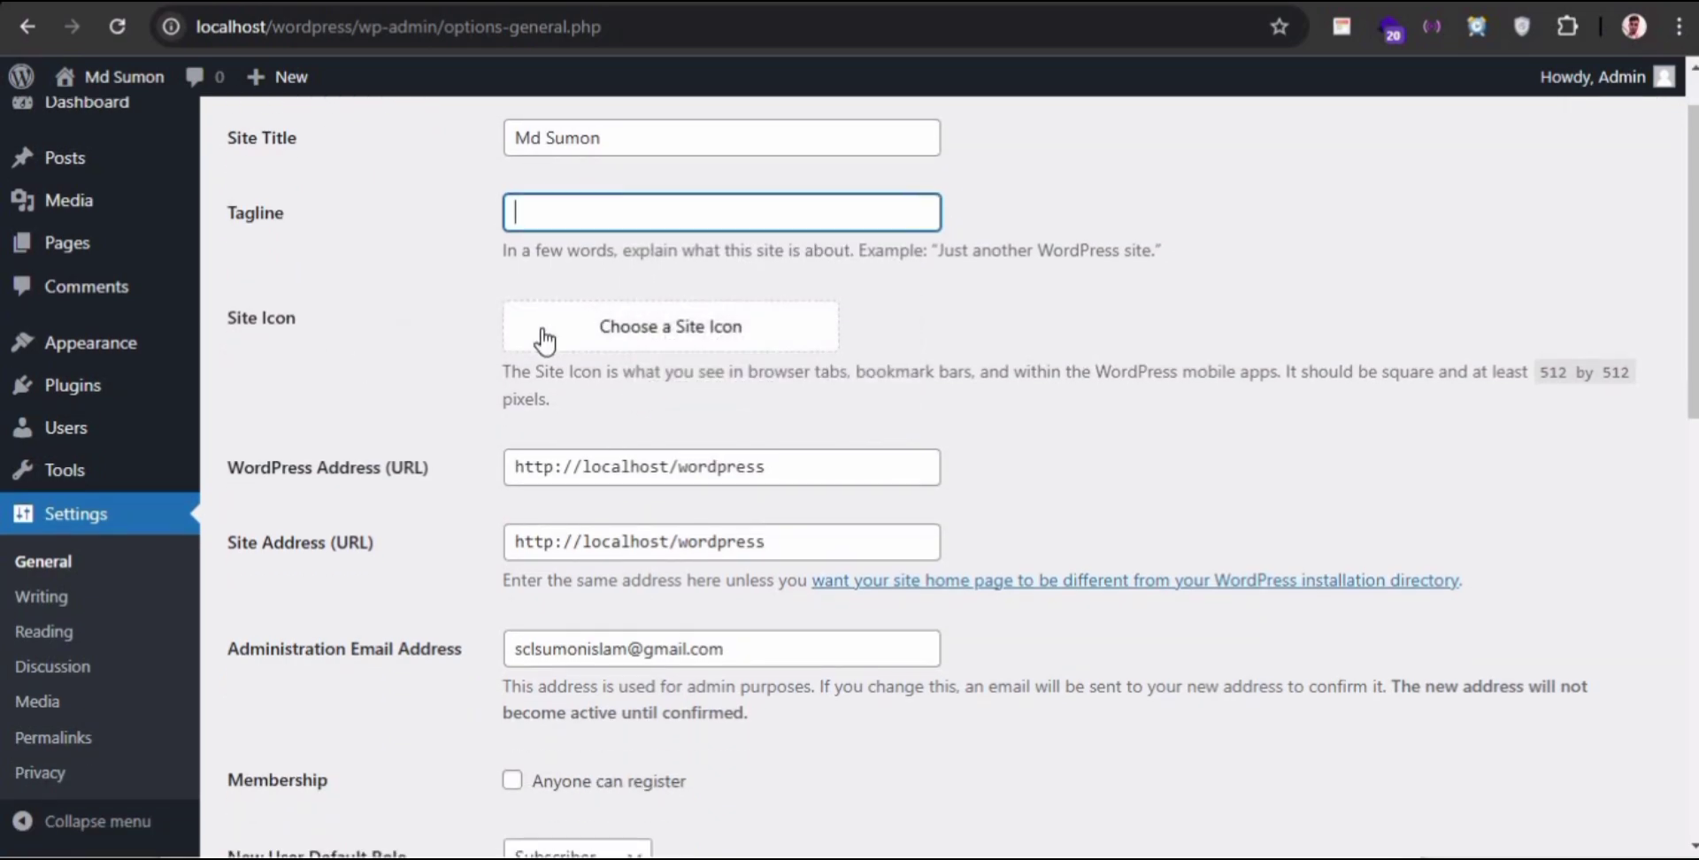
scroll(455, 372, "down", 1)
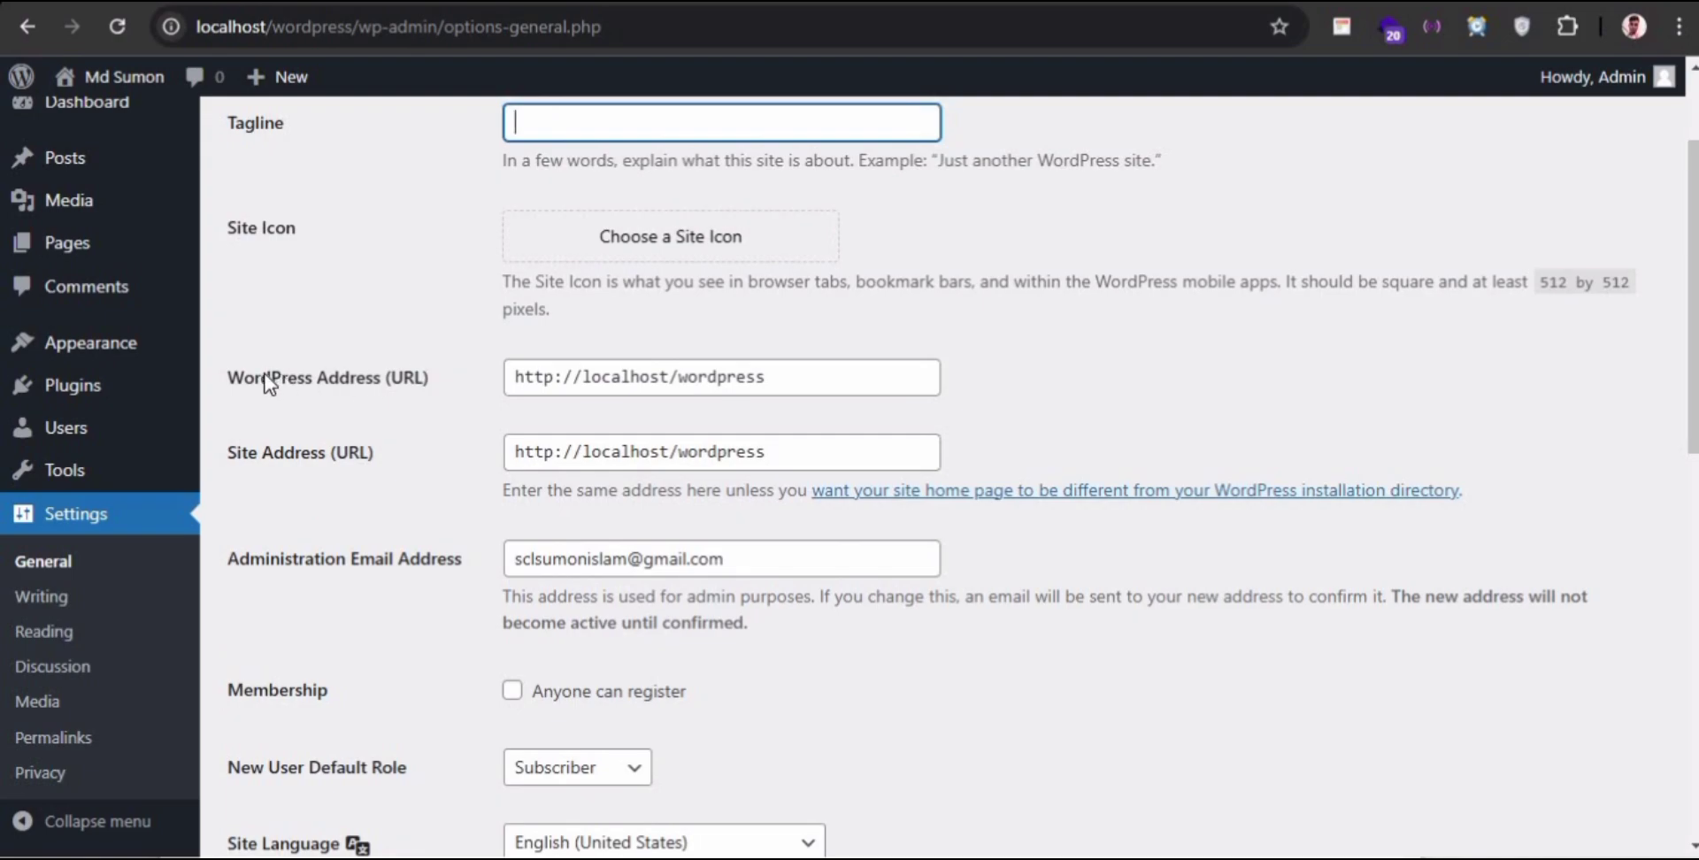
left_click(555, 381)
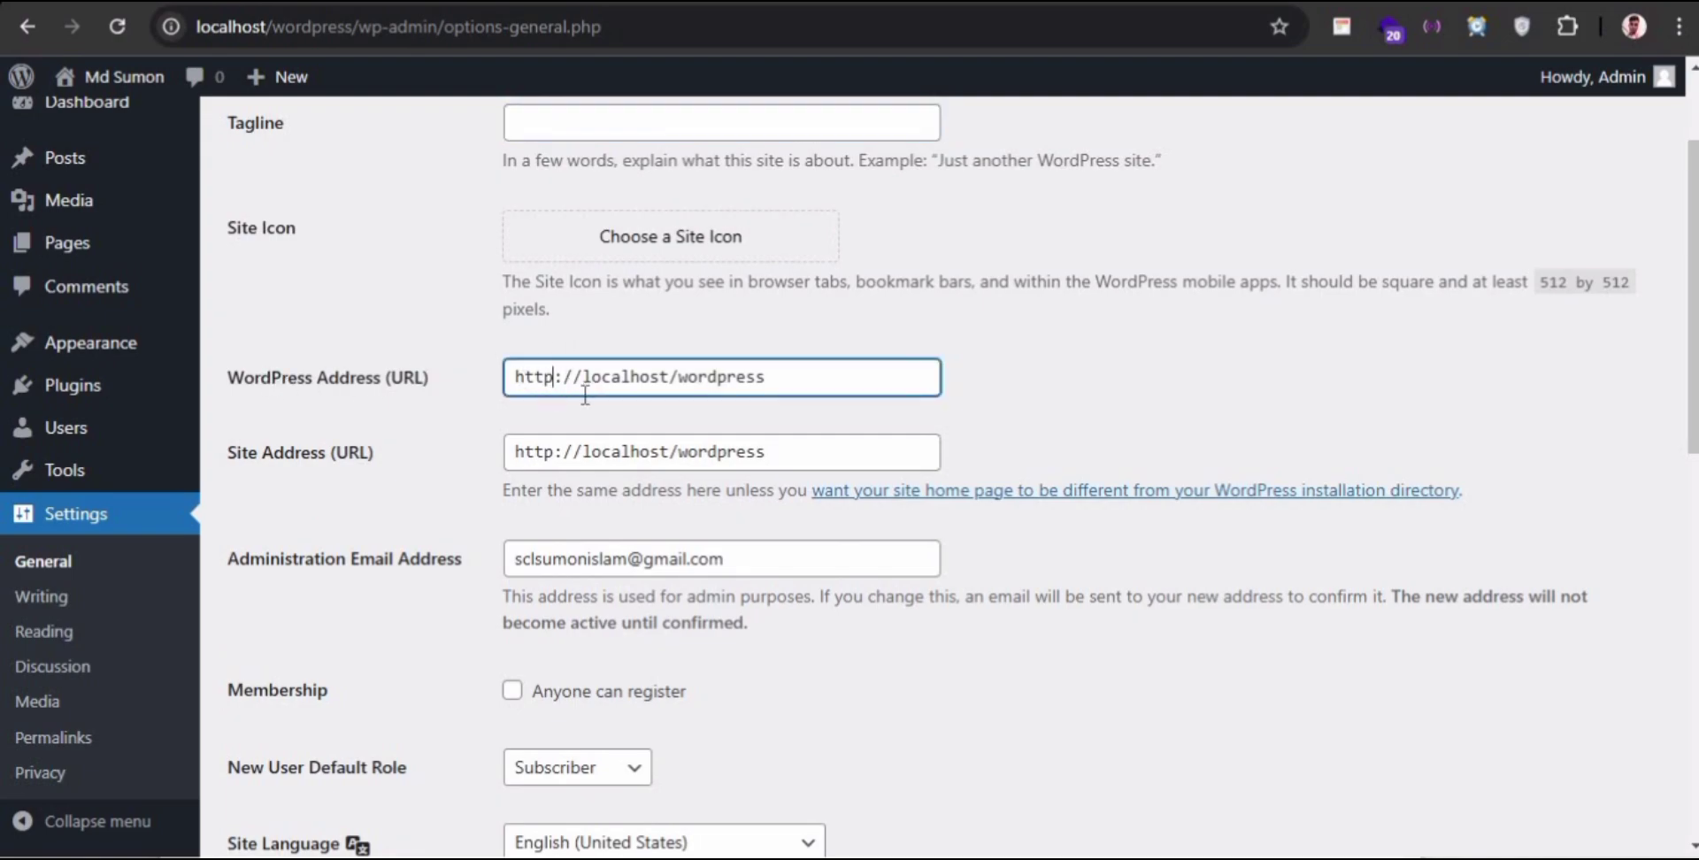
type("s")
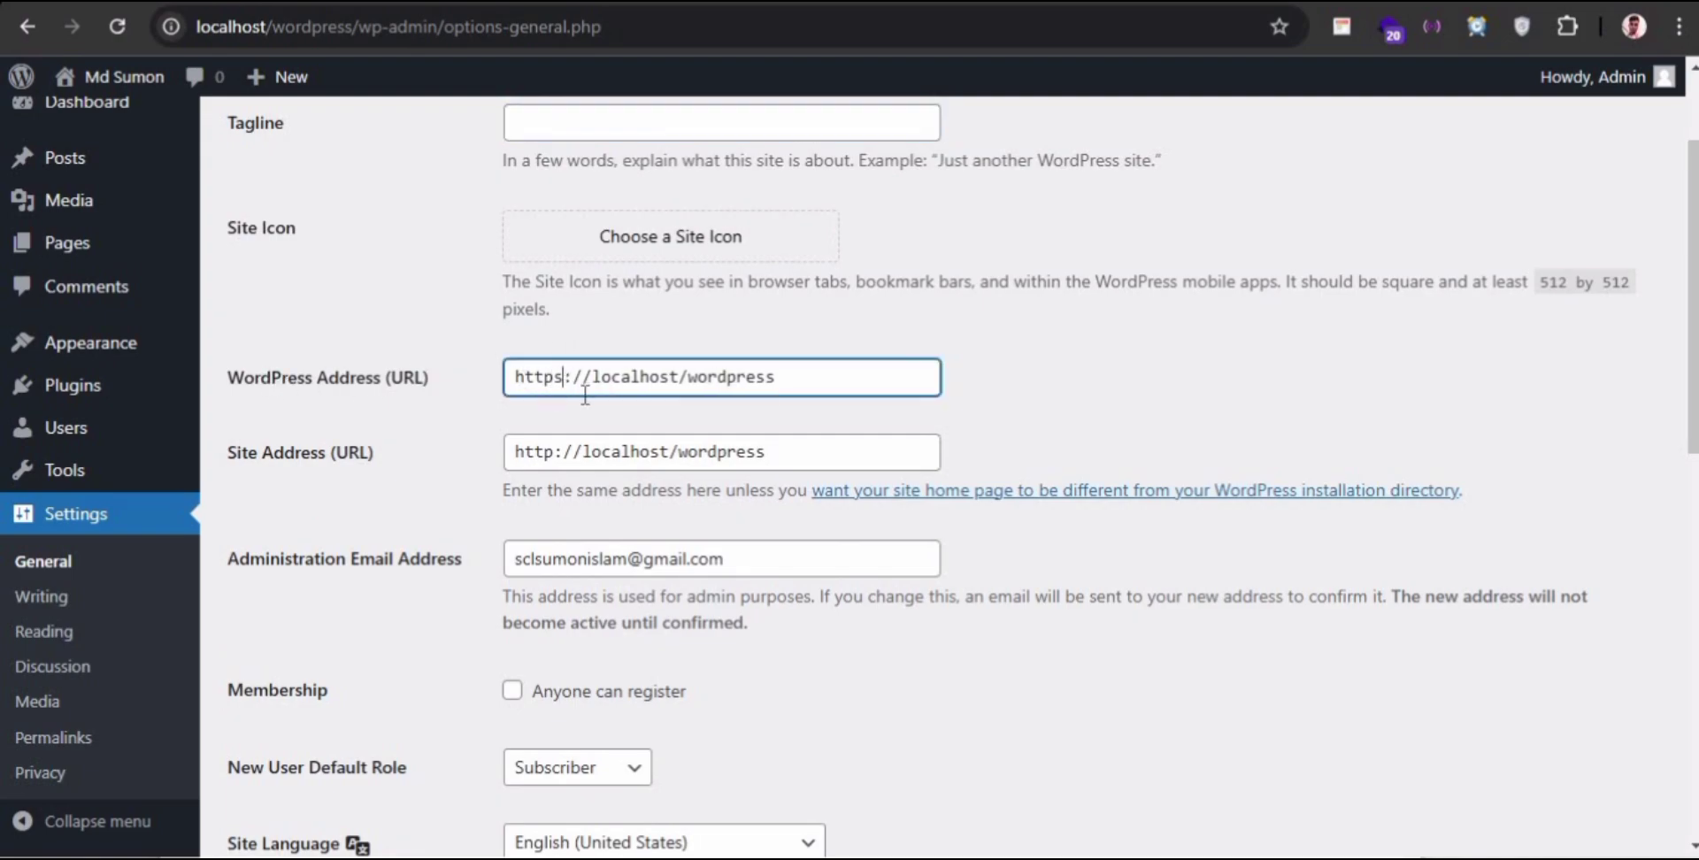
left_click(559, 451)
type("s")
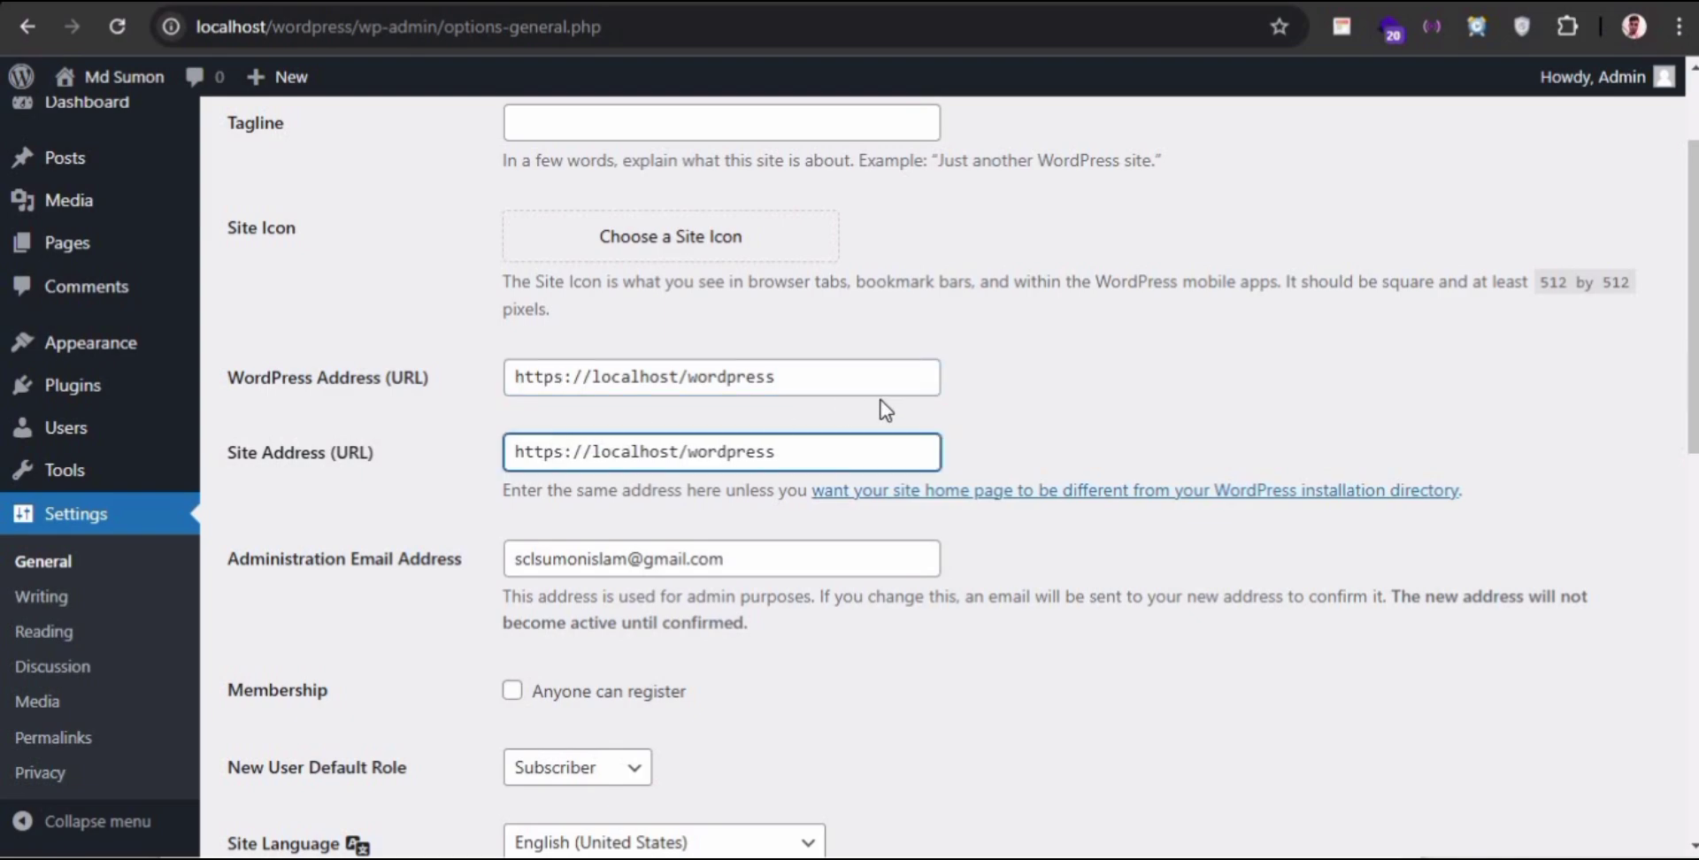
- Enable membership registration for anyone and review the available default roles for new users
scroll(880, 400, "down", 1)
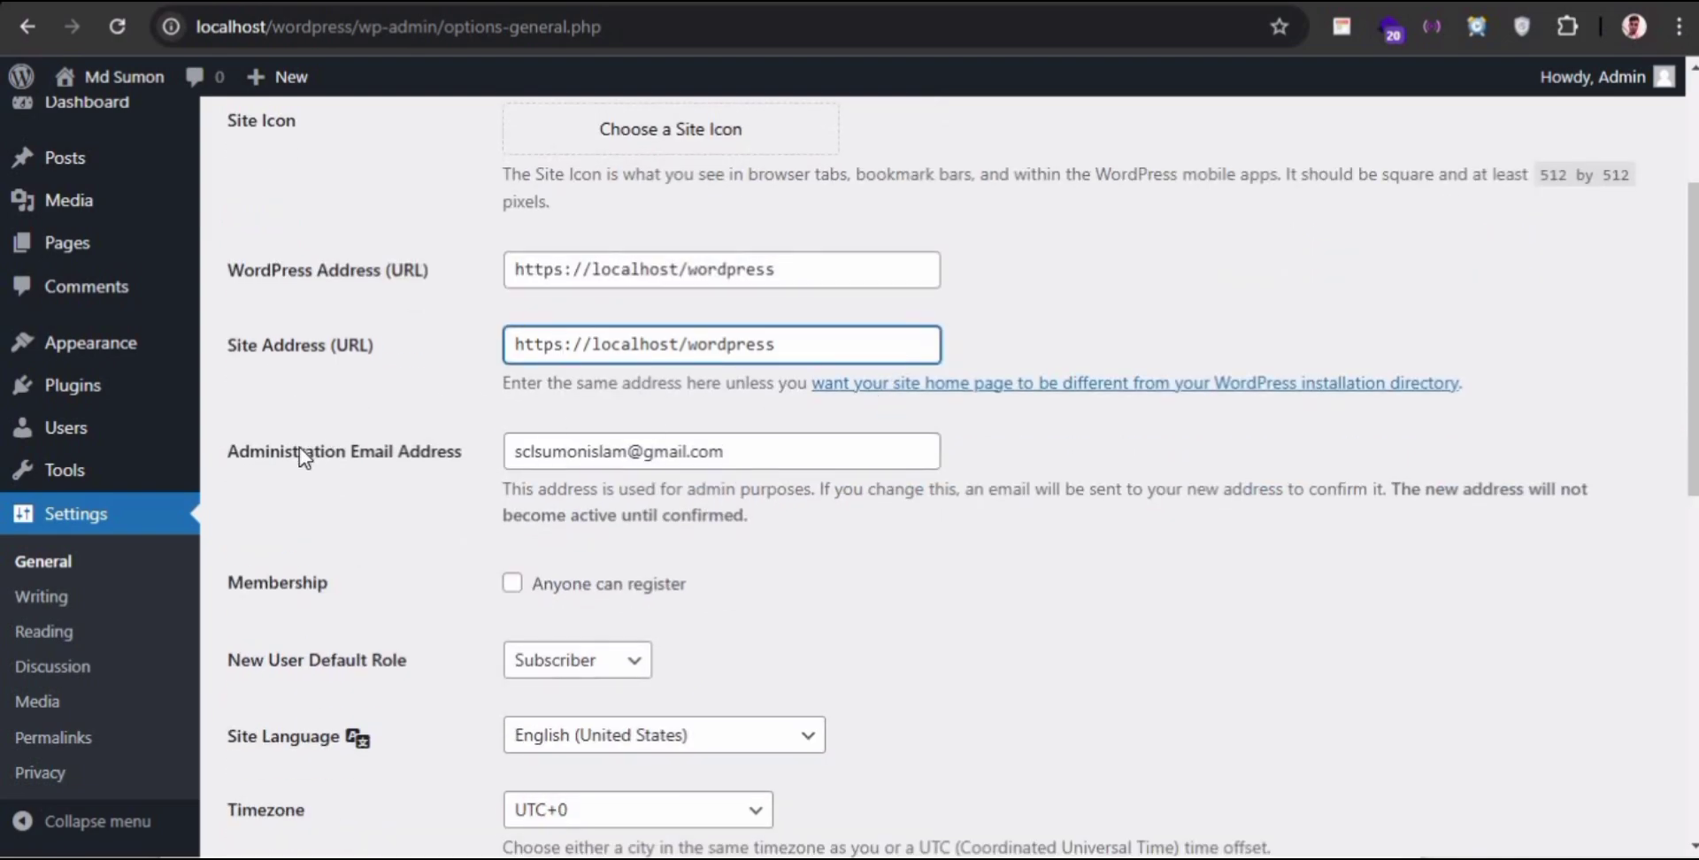
scroll(804, 454, "down", 1)
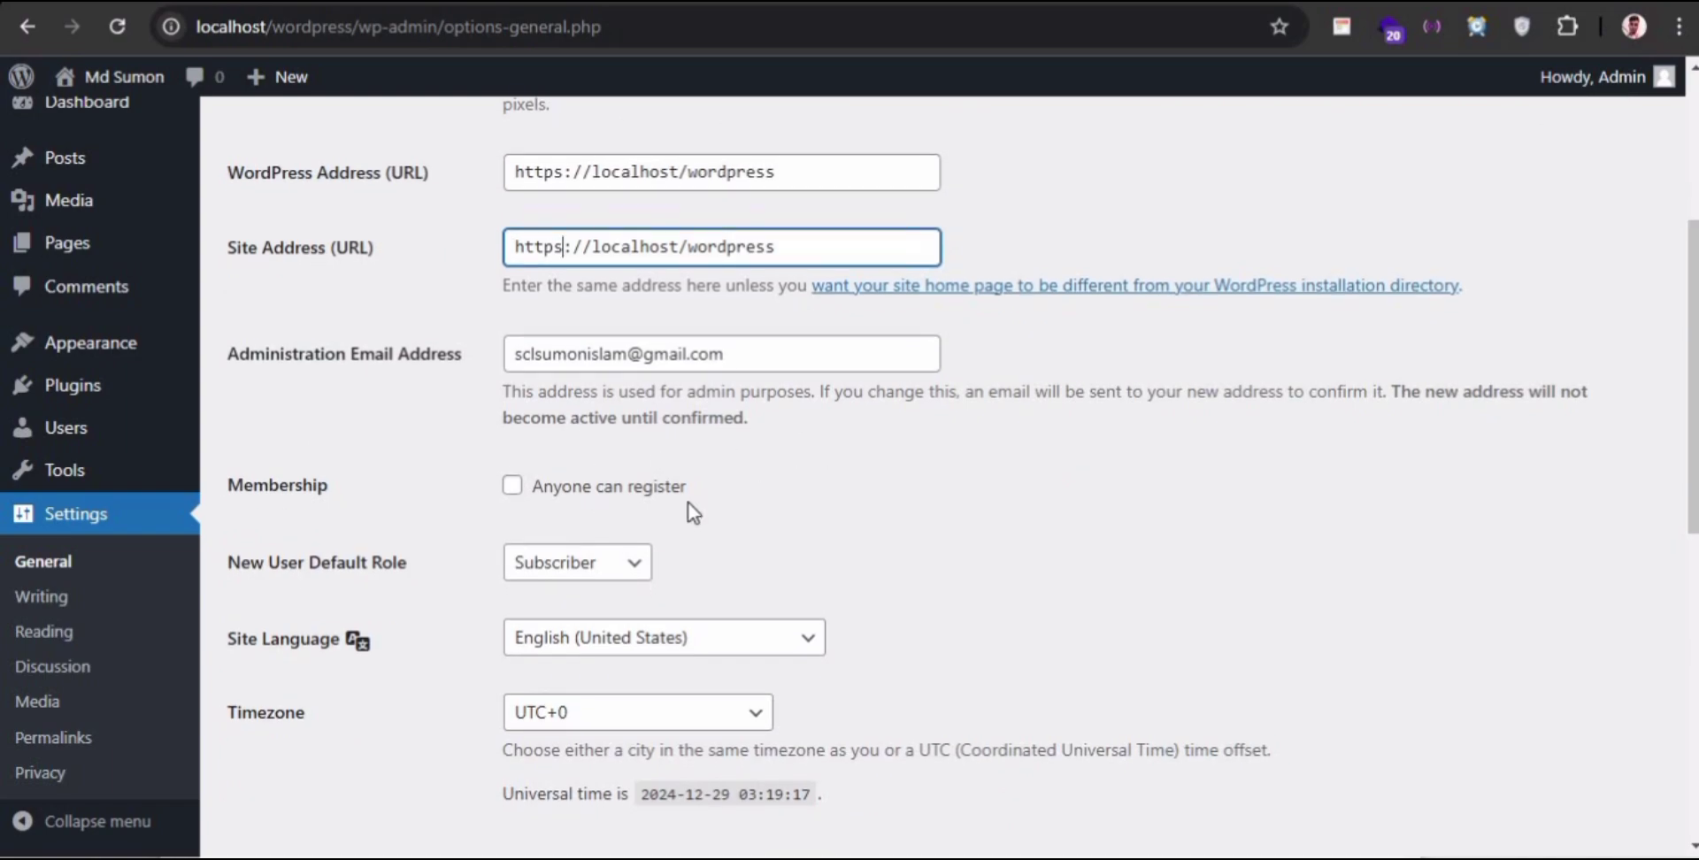
left_click(511, 486)
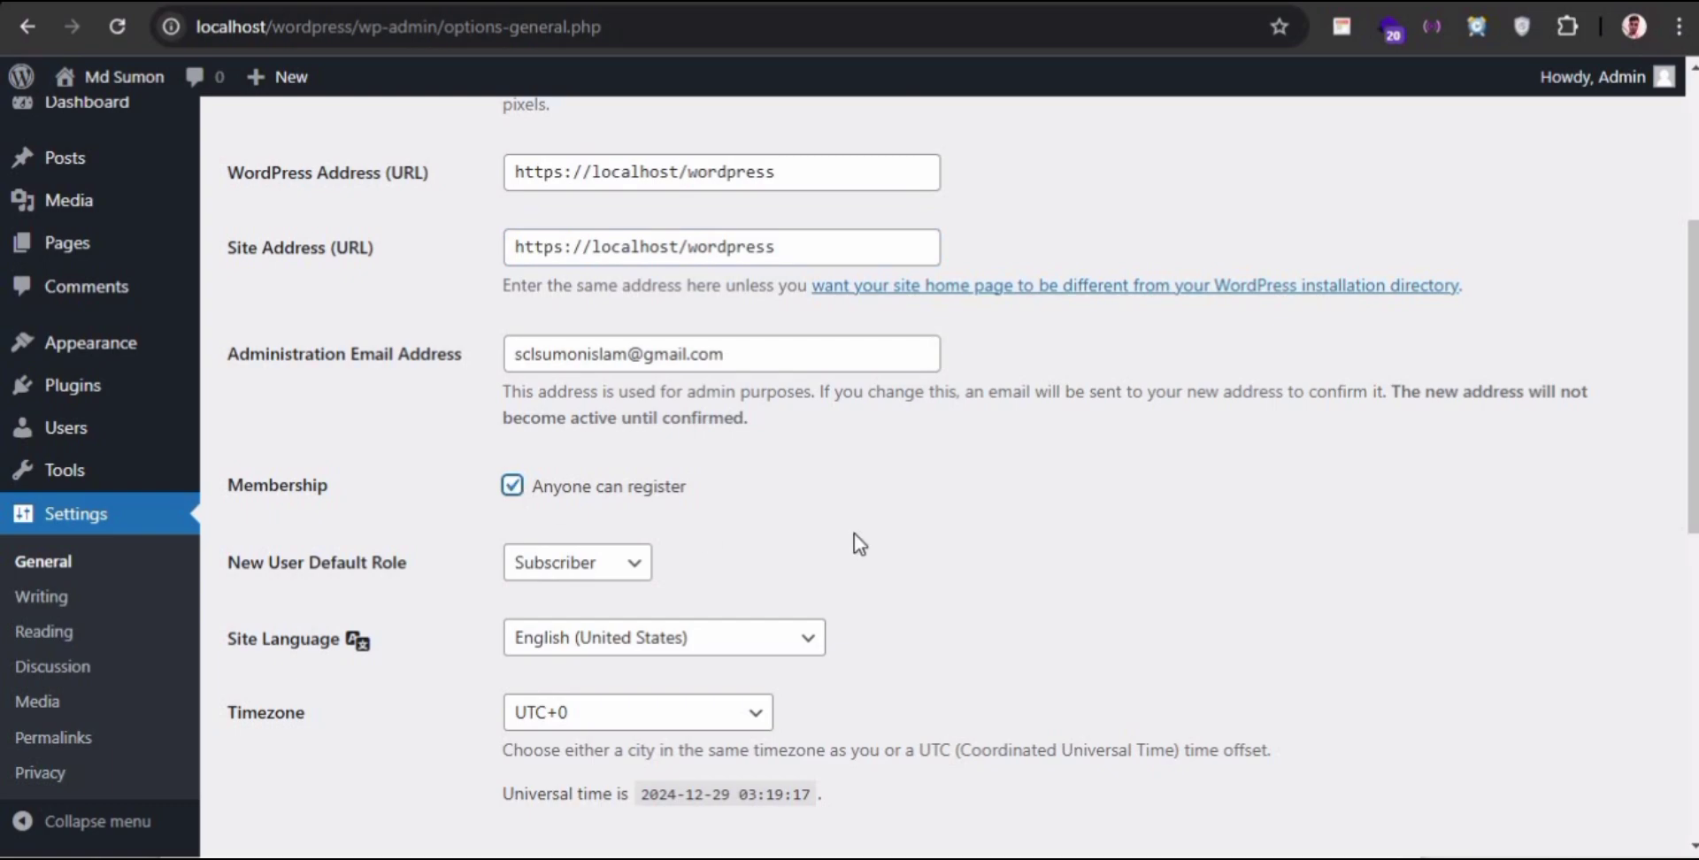
scroll(855, 538, "down", 1)
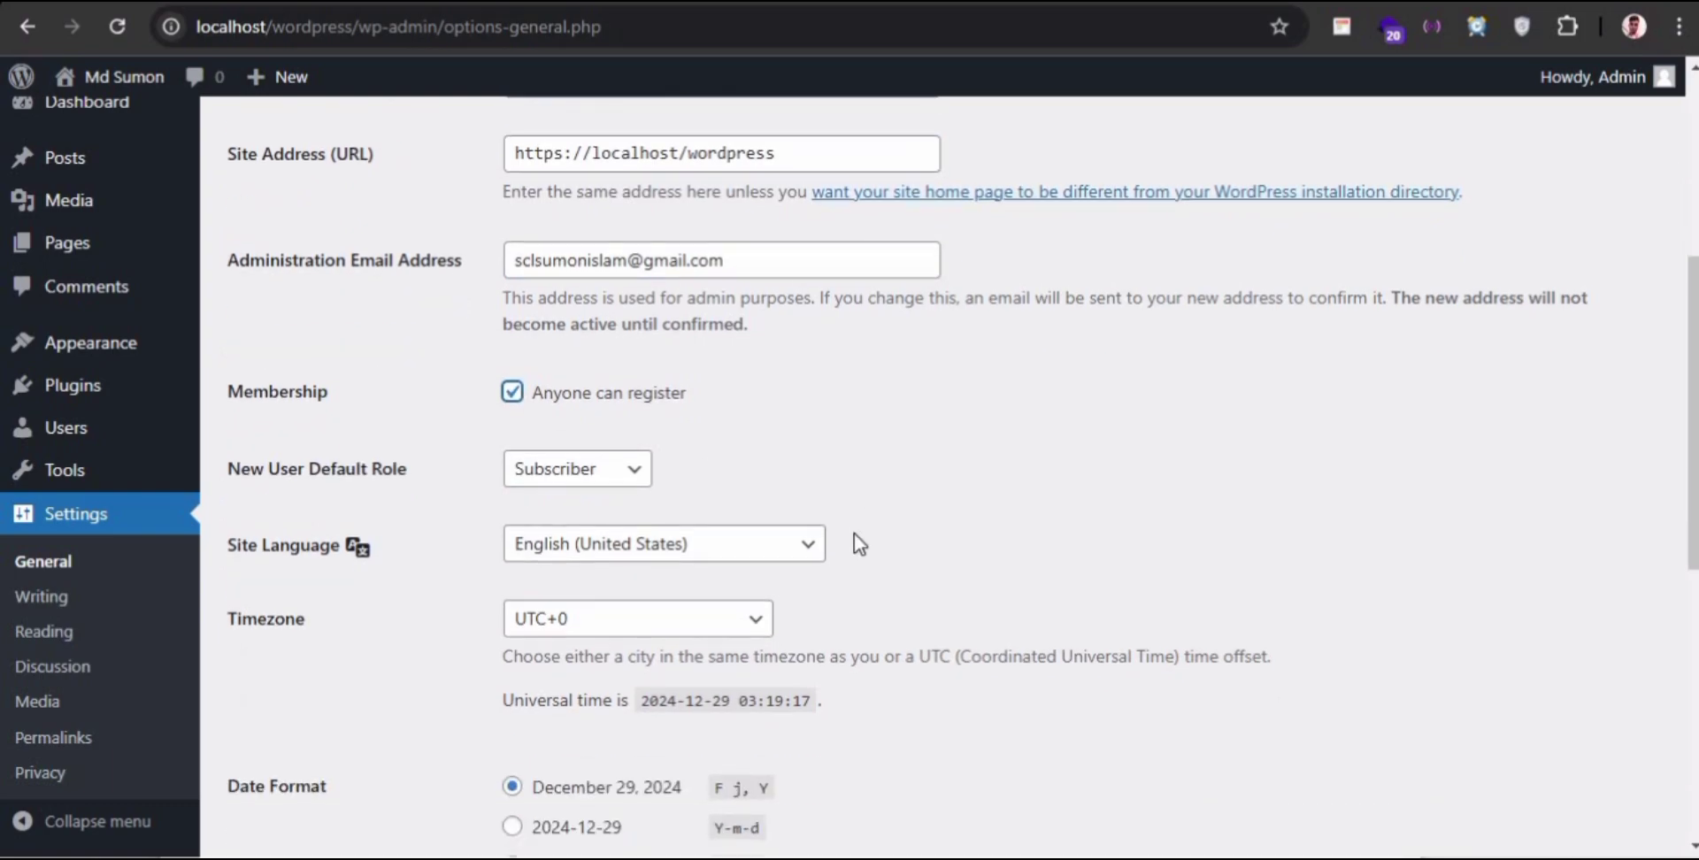
left_click(598, 494)
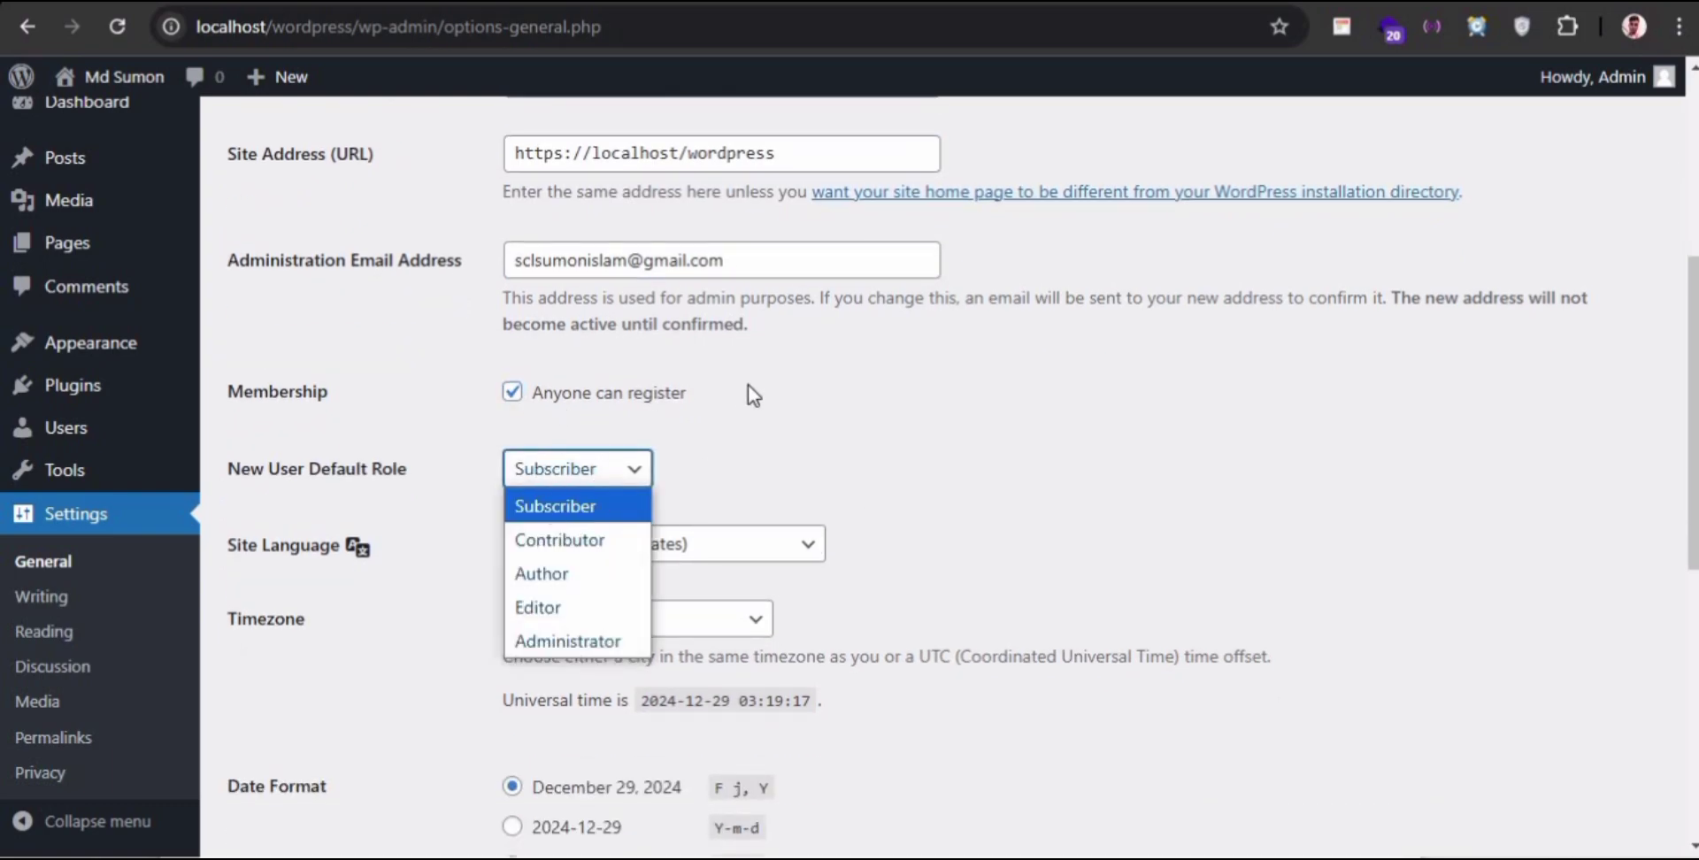
left_click(766, 489)
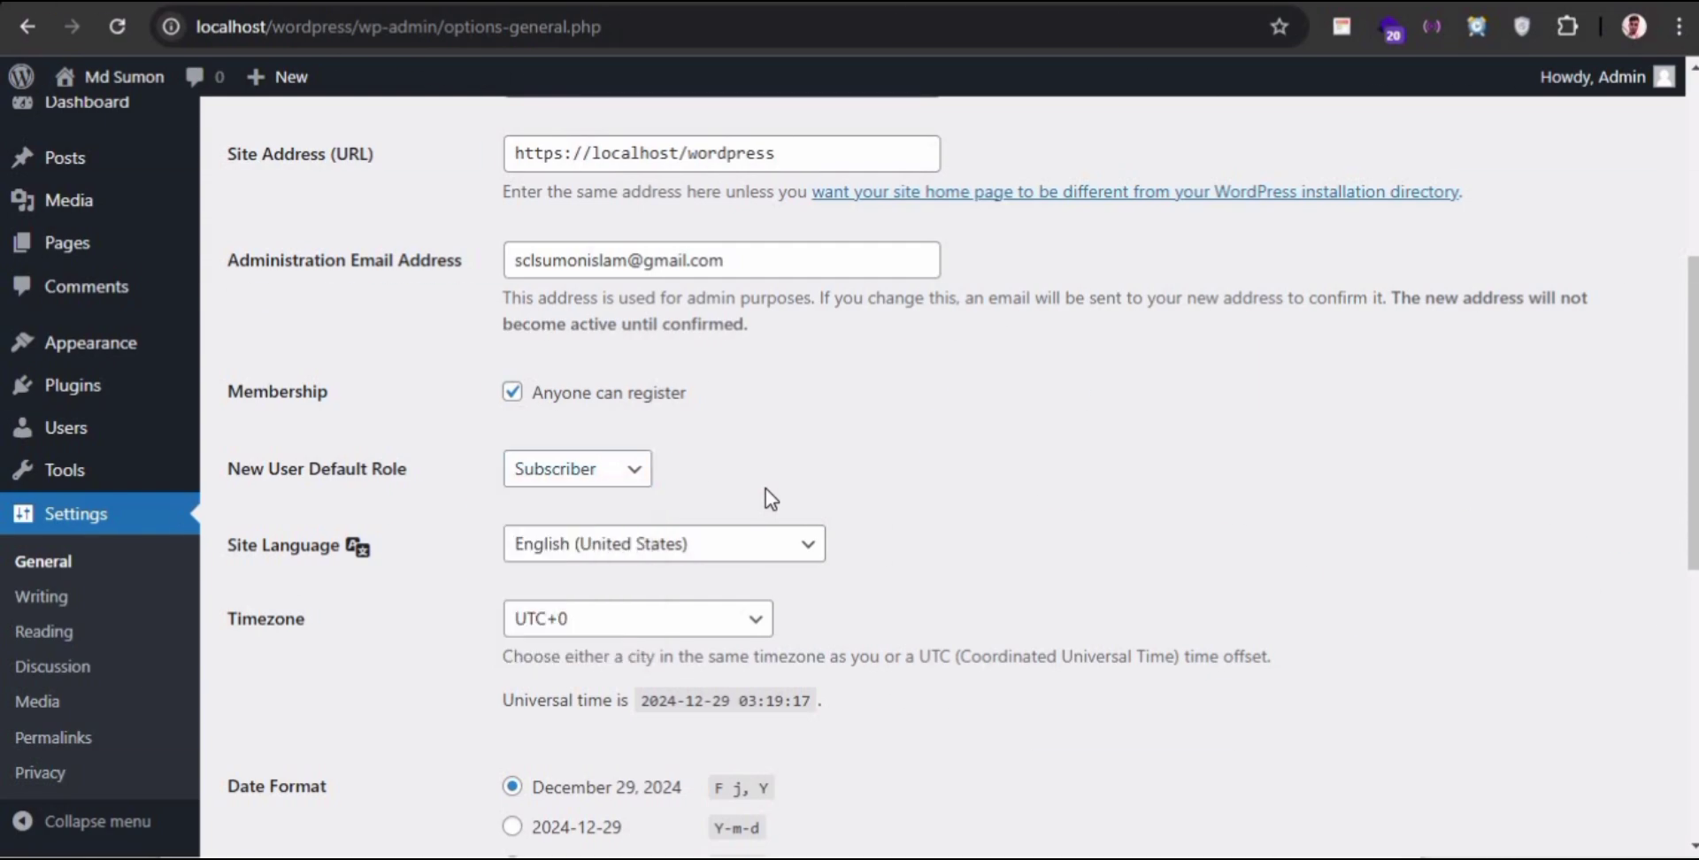
- Set the site's timezone to the city Dhaka
scroll(767, 489, "down", 1)
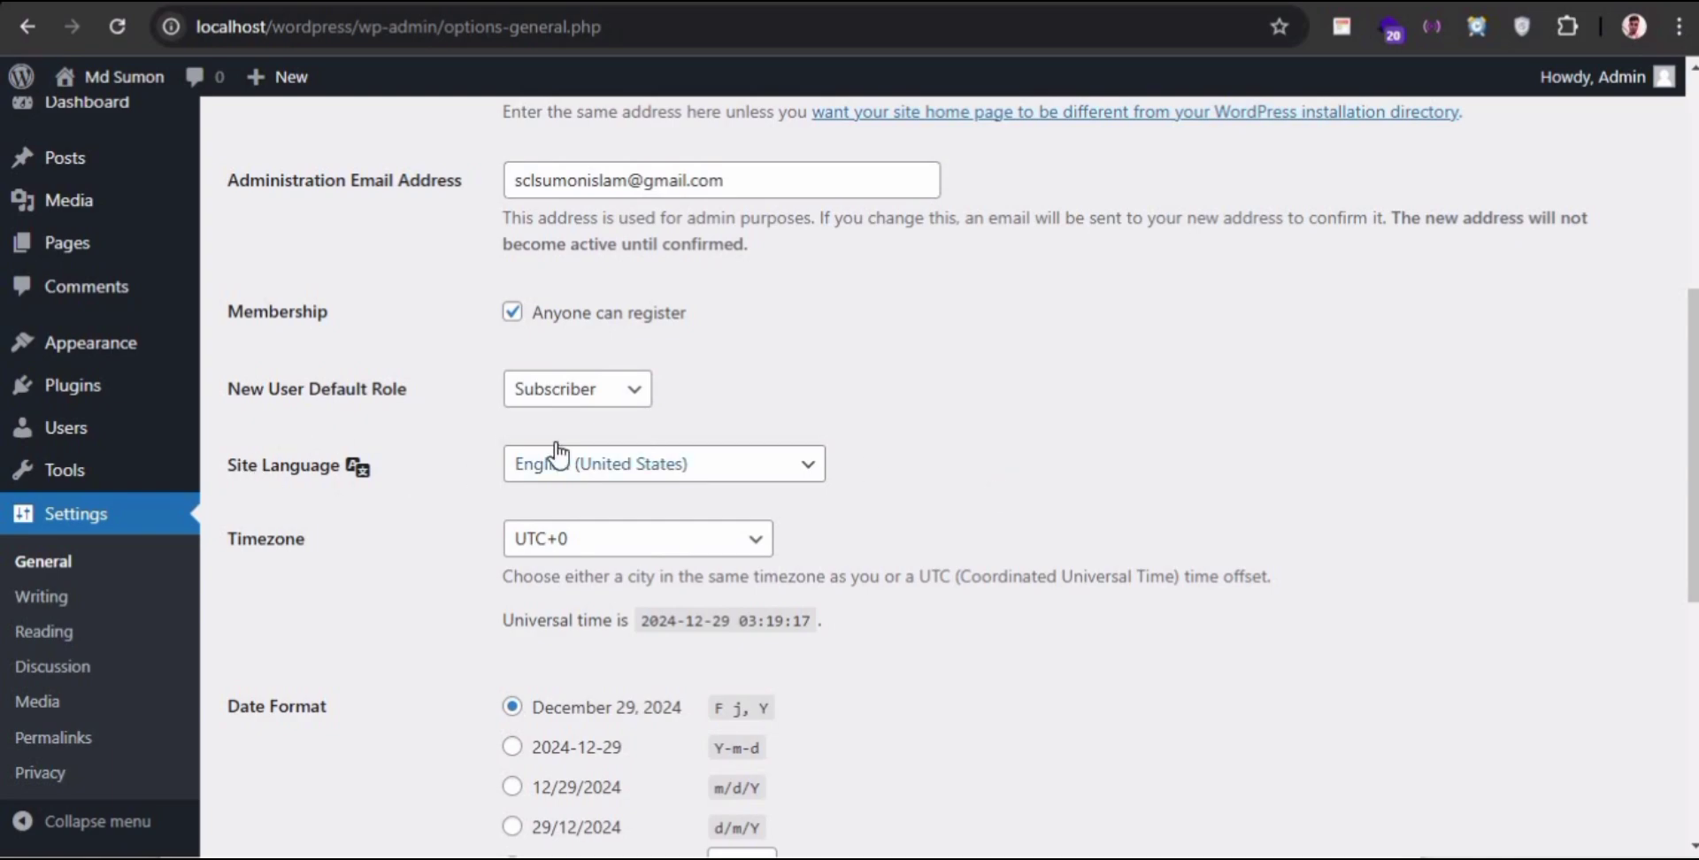
scroll(946, 469, "down", 1)
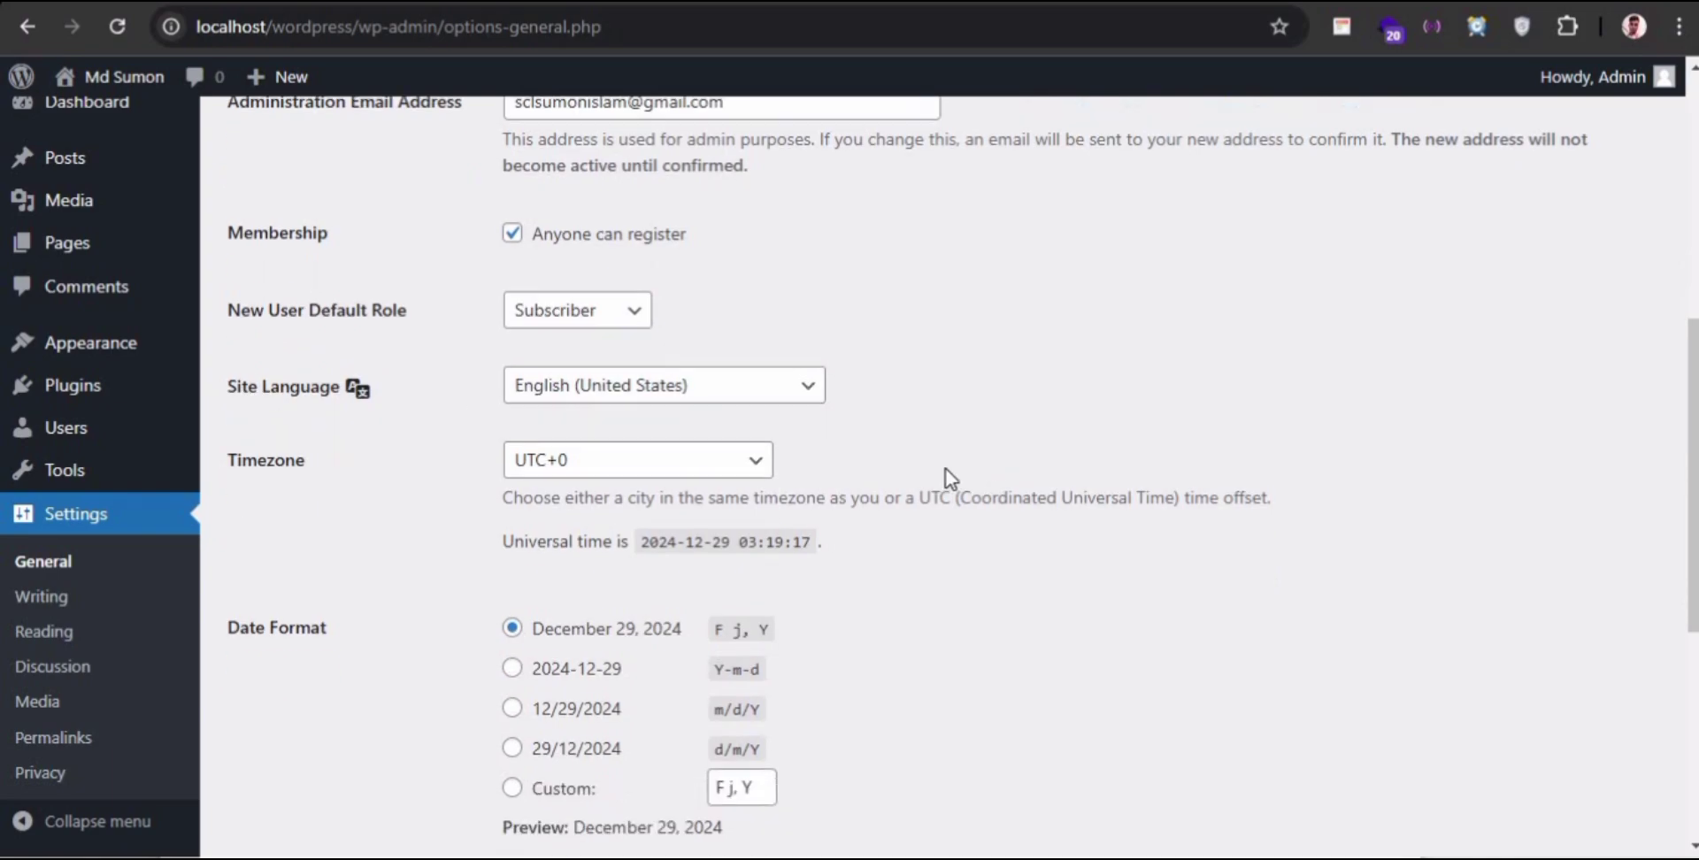
left_click(695, 447)
key("d")
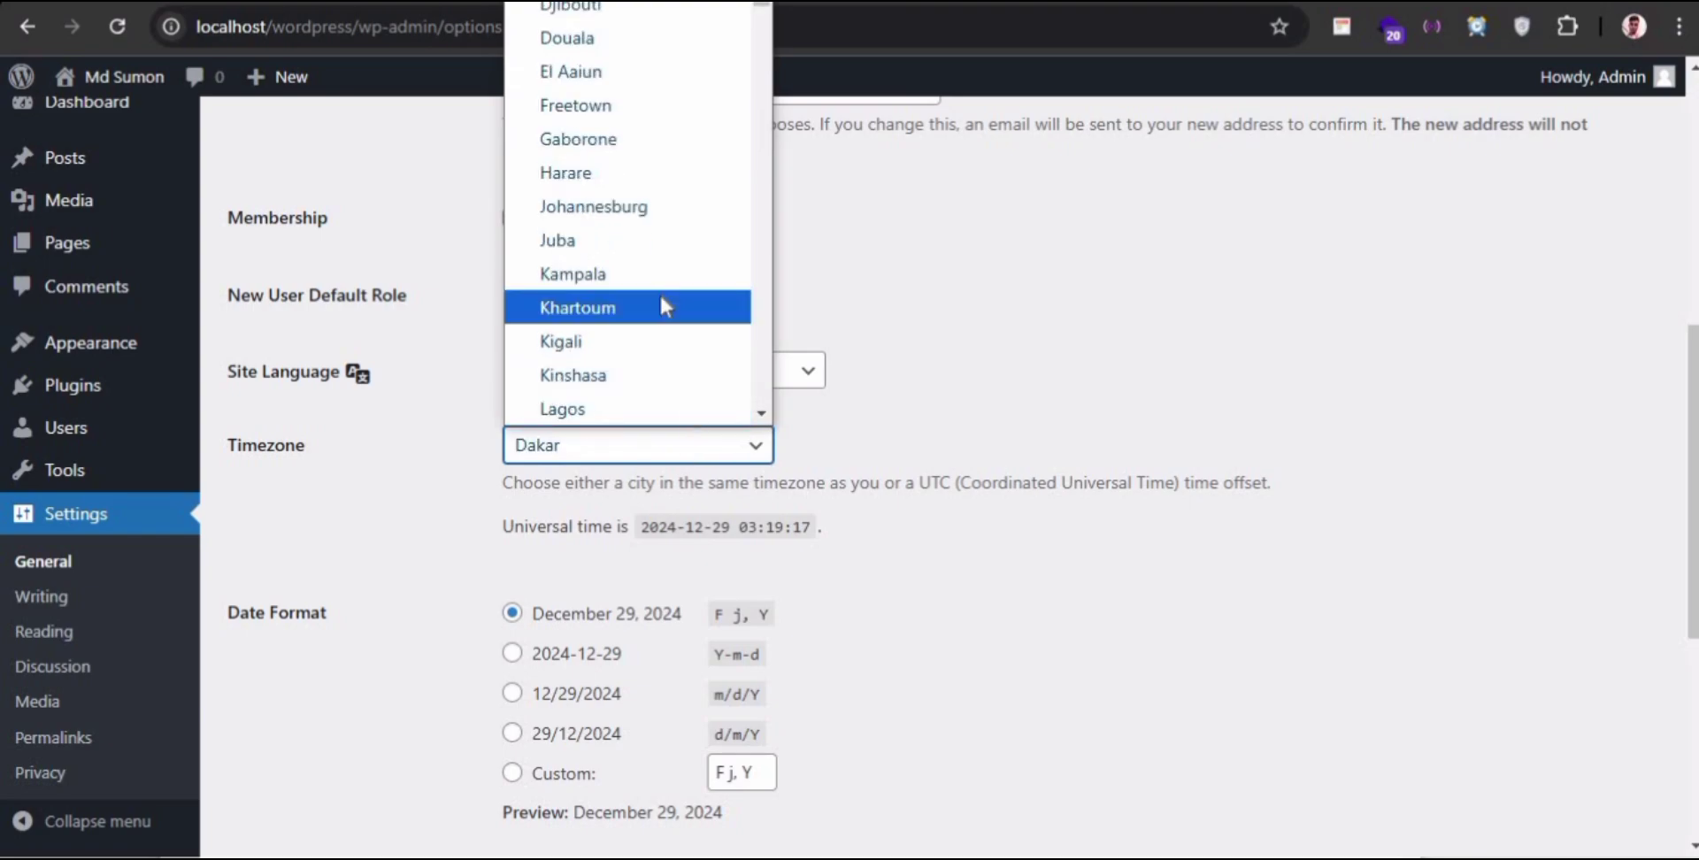
type("hal")
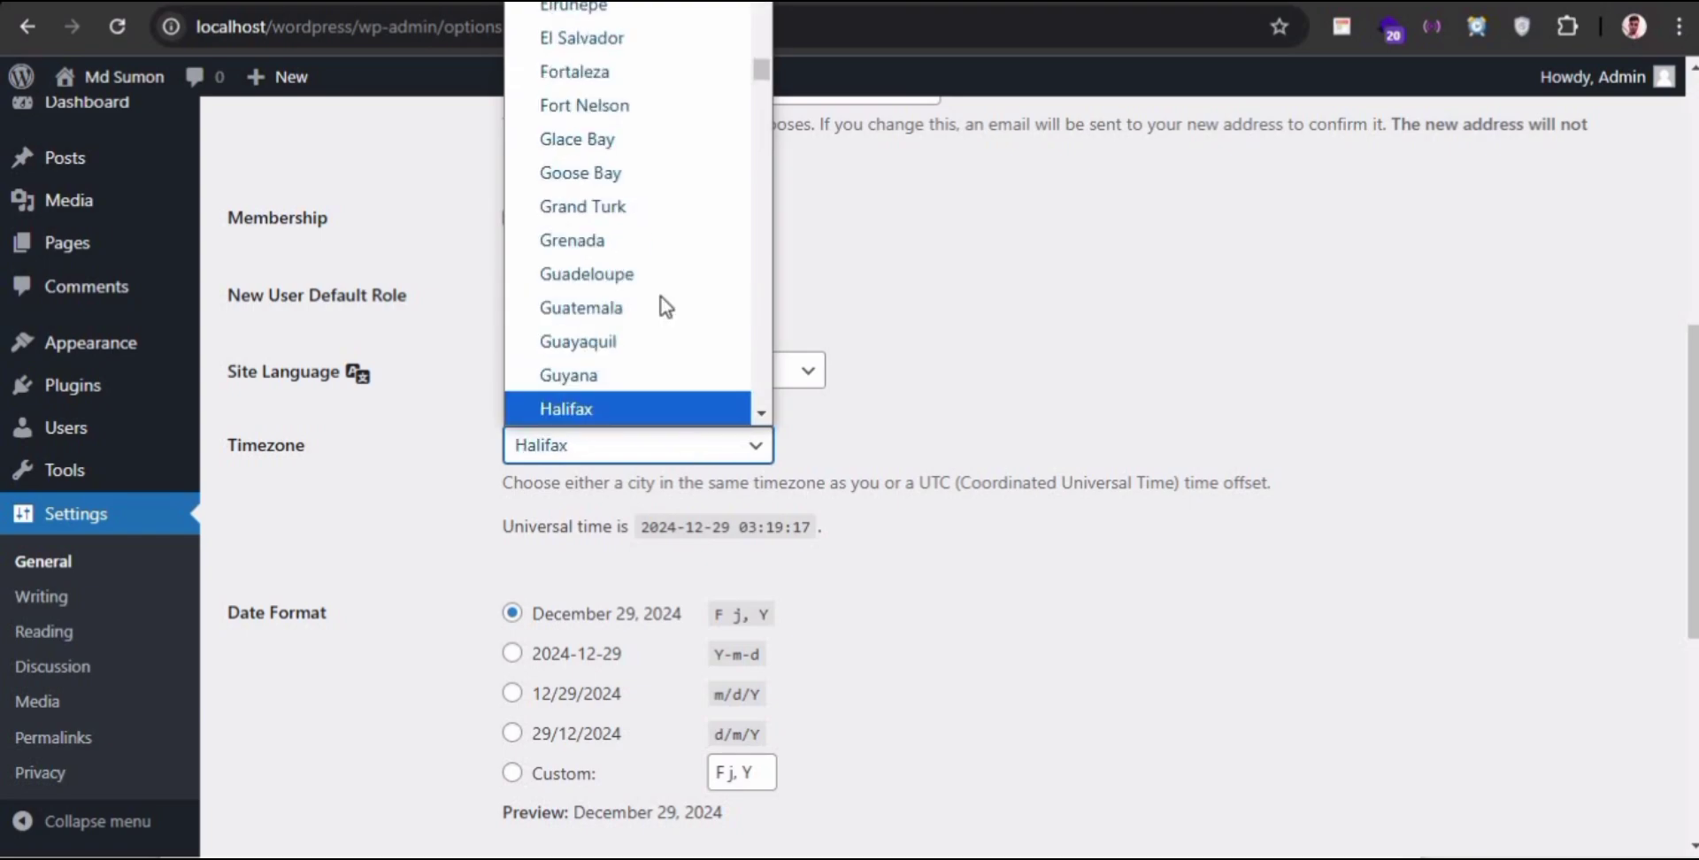
key("d")
key("d")
key("d")
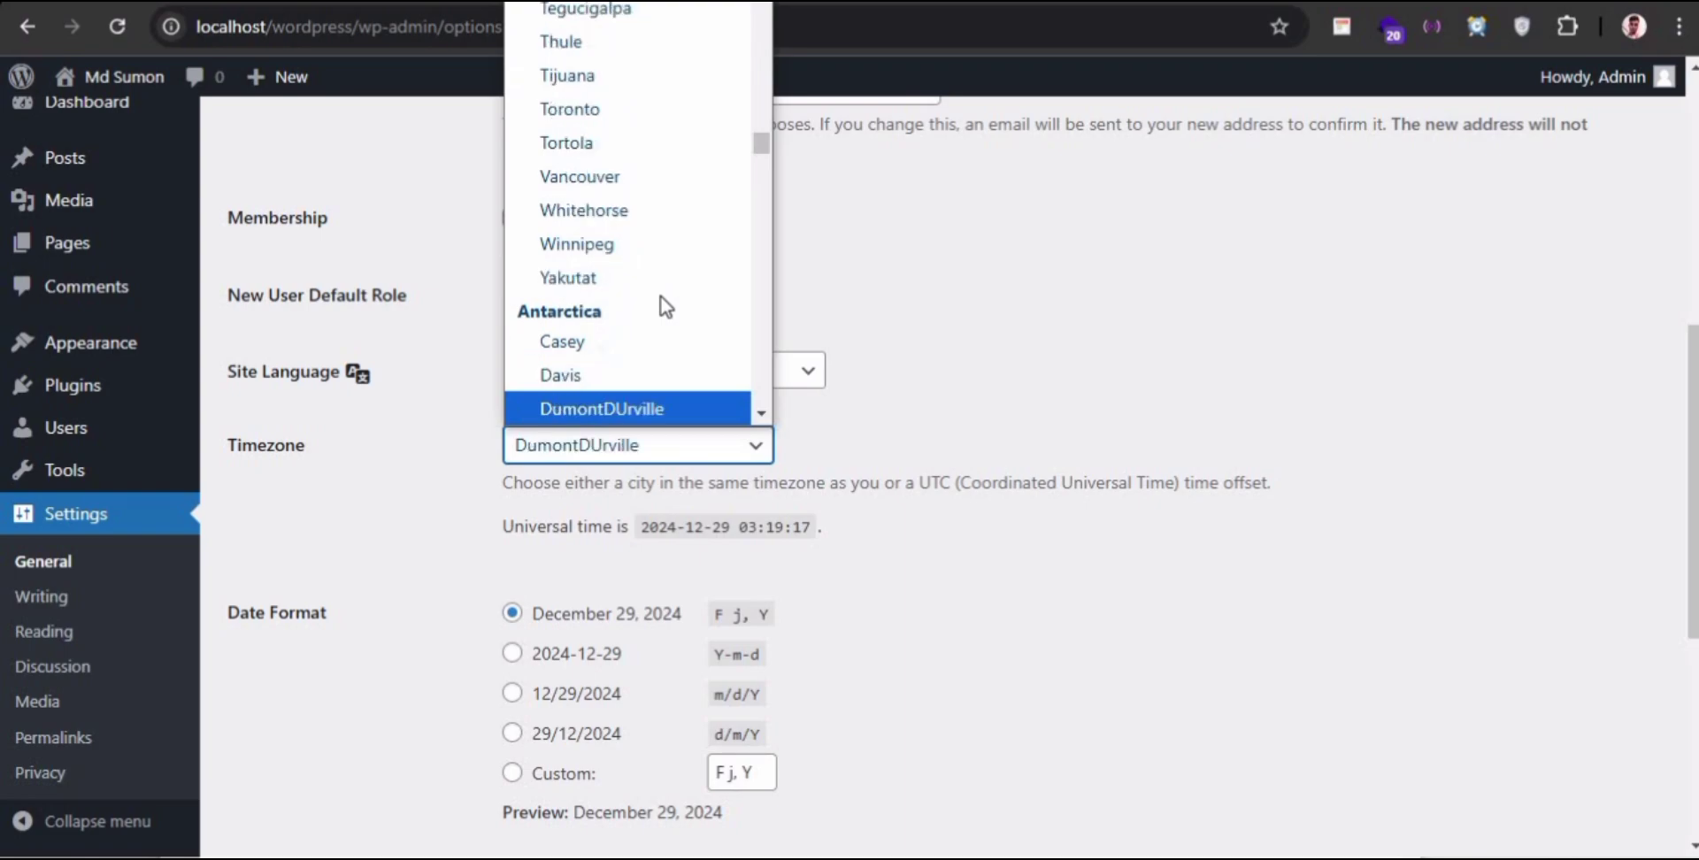
key("d")
key("d")
key("d")
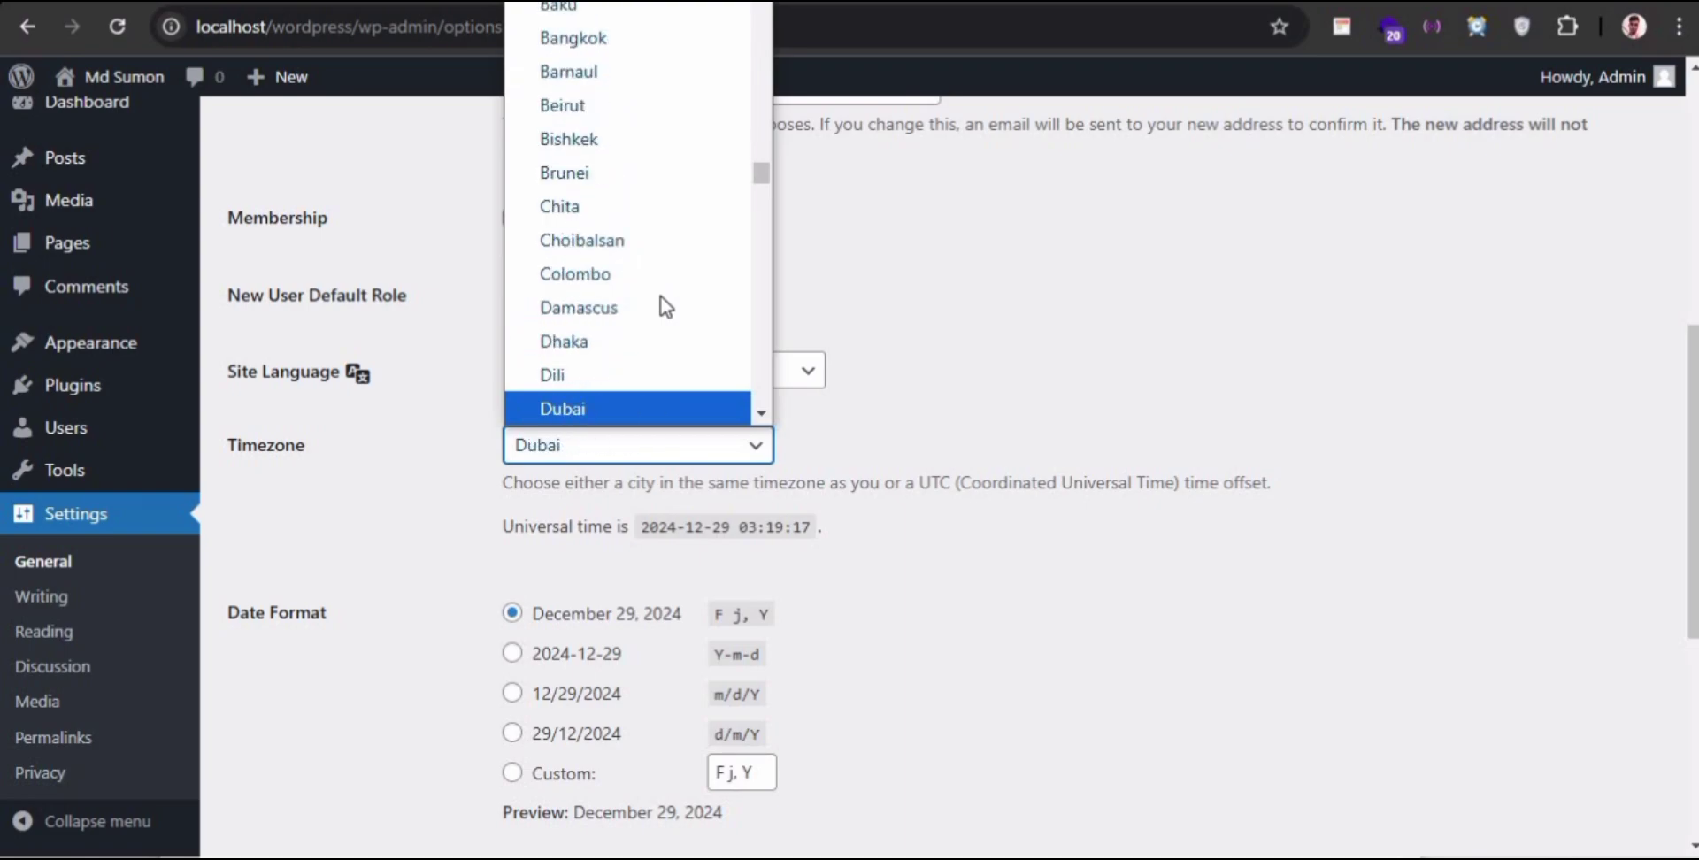
left_click(566, 347)
- Save the general settings changes and try to go back to the previous page
scroll(1107, 588, "down", 5)
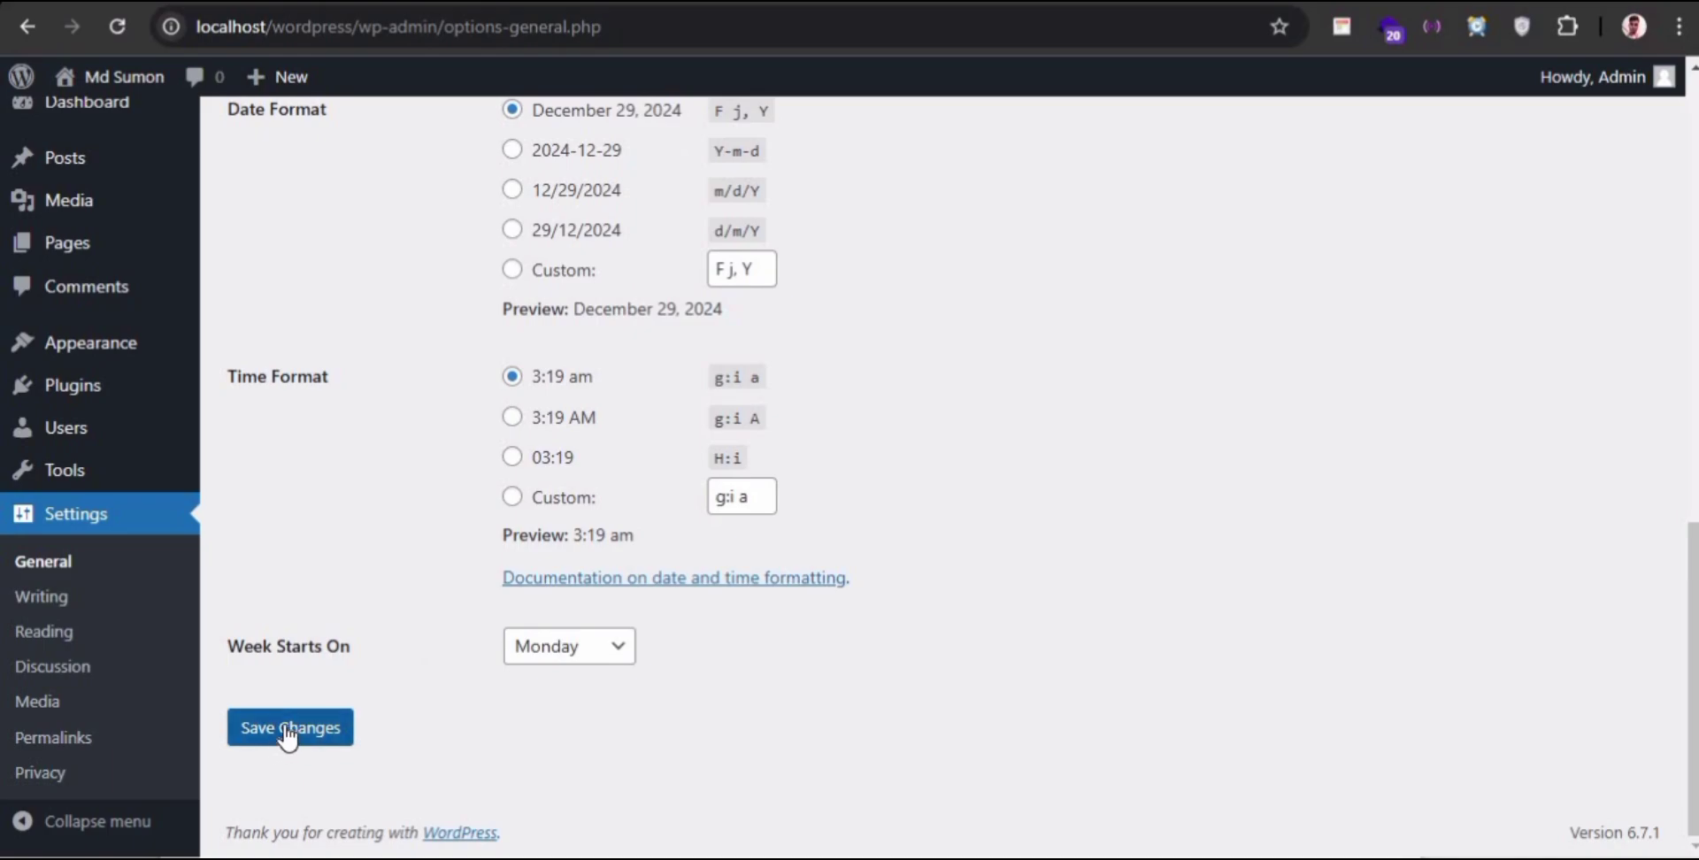
left_click(287, 736)
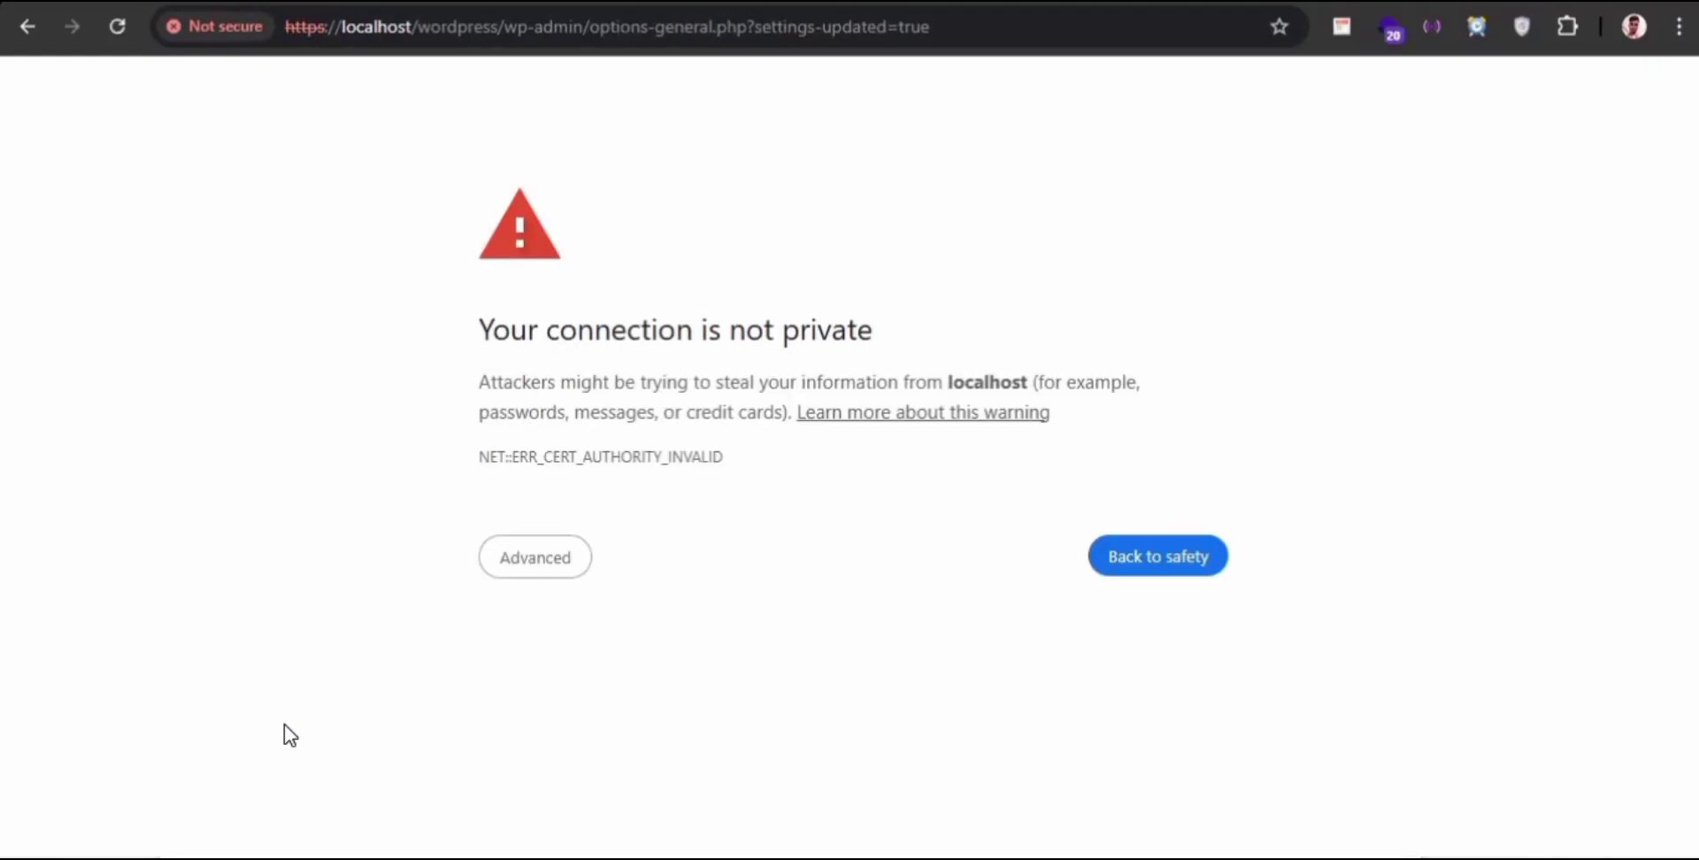
left_click(26, 31)
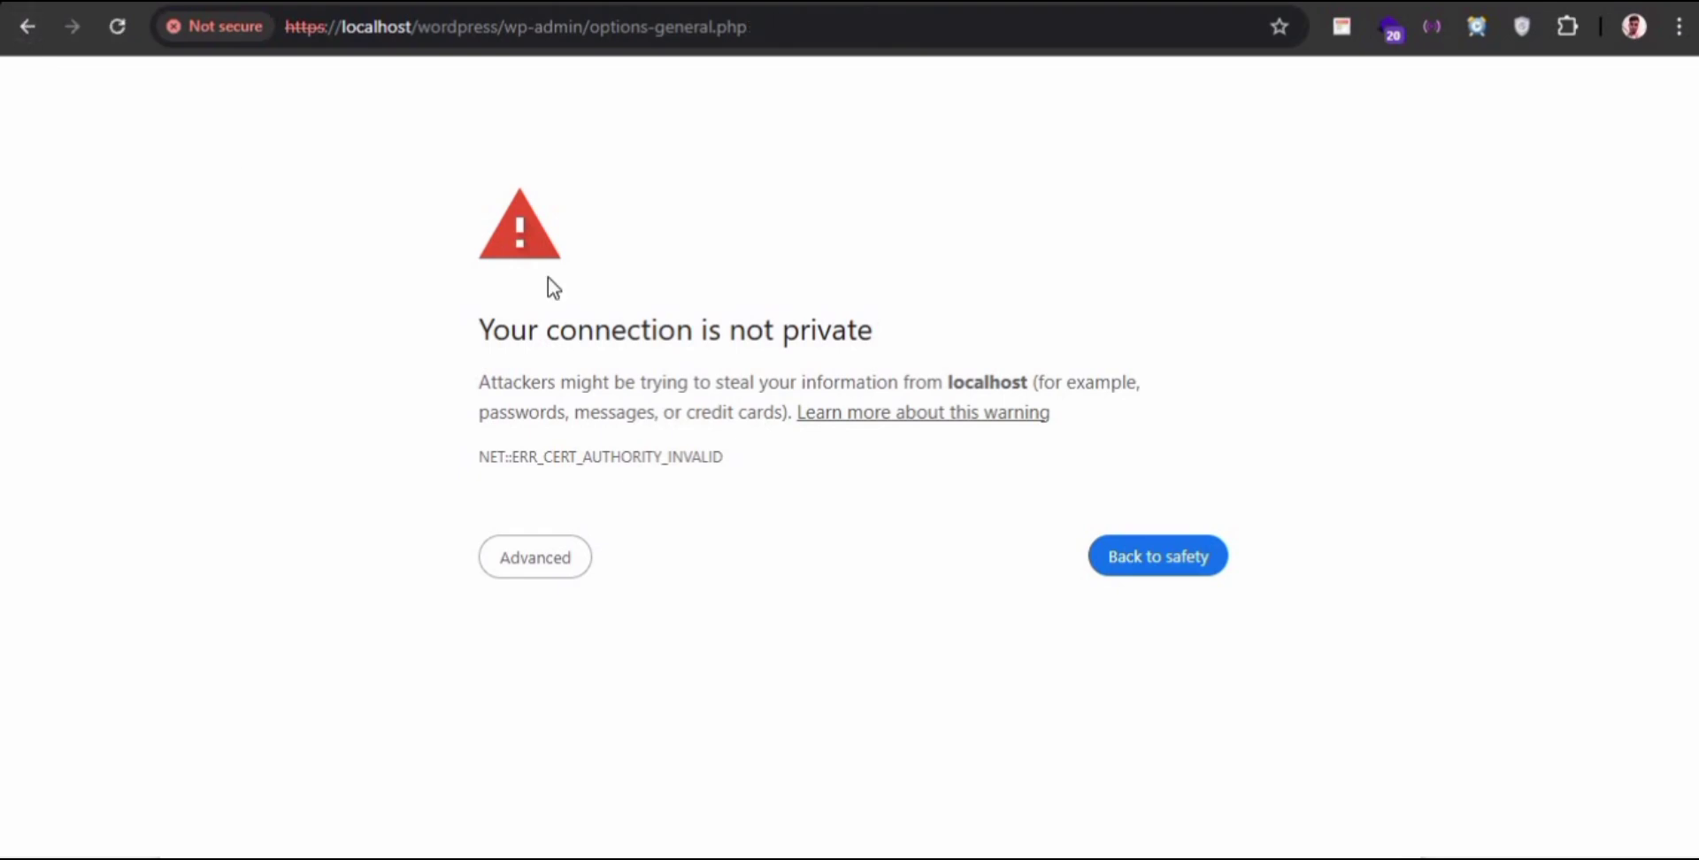
left_click(20, 33)
left_click(22, 28)
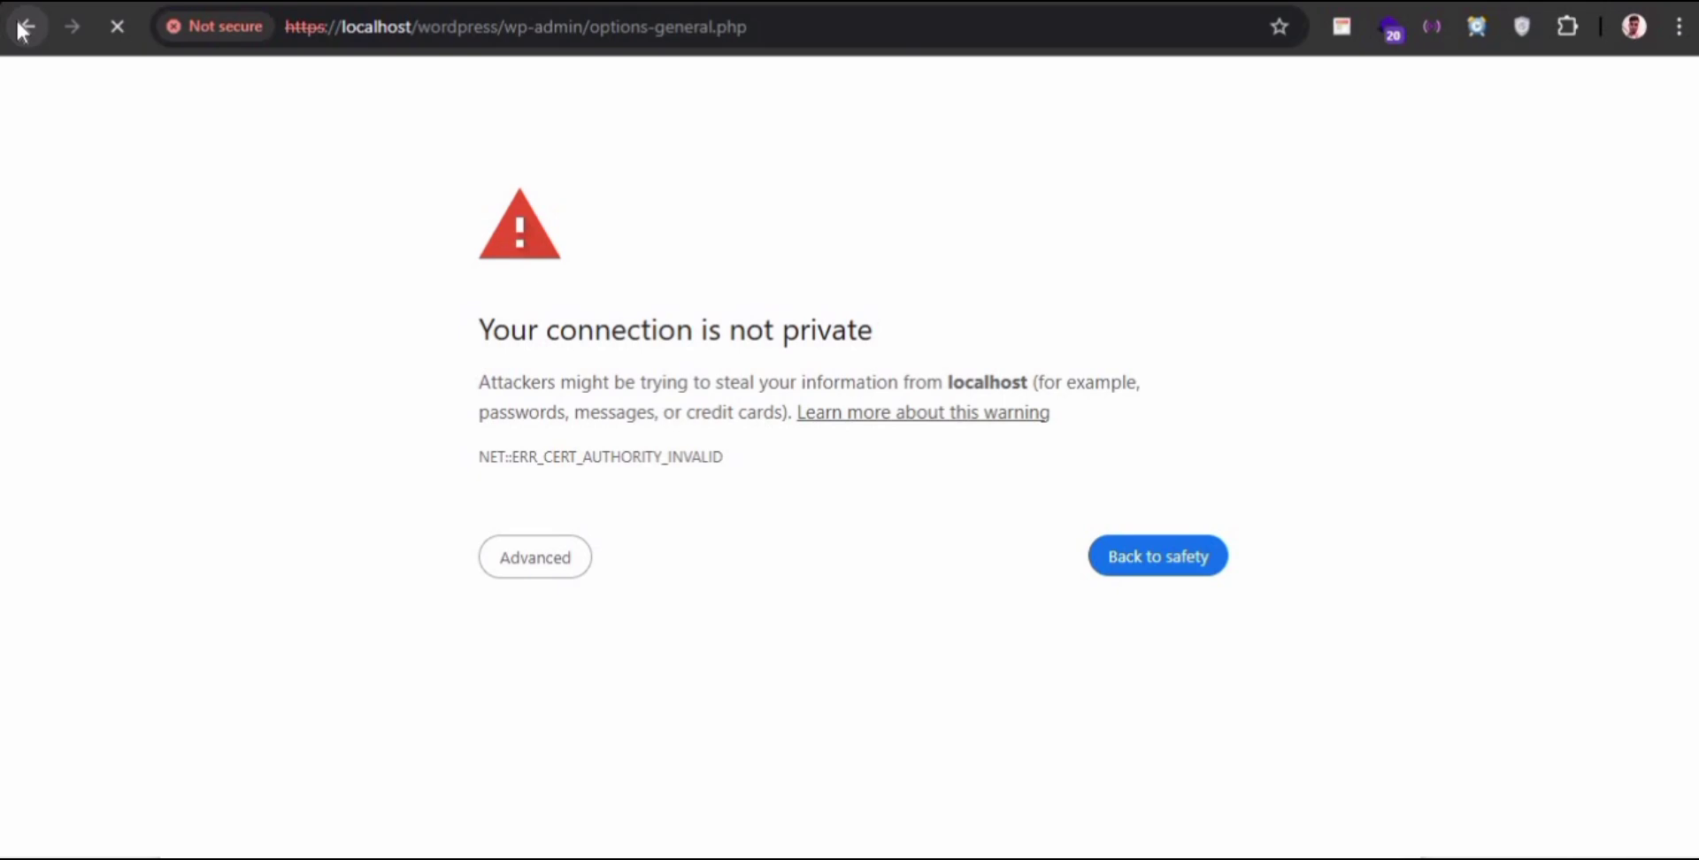
left_click(832, 32)
left_click(831, 32)
key("BackSpace")
key("BackSpace")
key("BackSpace")
key("BackSpace")
key("BackSpace")
key("BackSpace")
key("BackSpace")
key("BackSpace")
key("BackSpace")
key("BackSpace")
key("BackSpace")
key("BackSpace")
key("BackSpace")
key("BackSpace")
key("BackSpace")
key("BackSpace")
key("BackSpace")
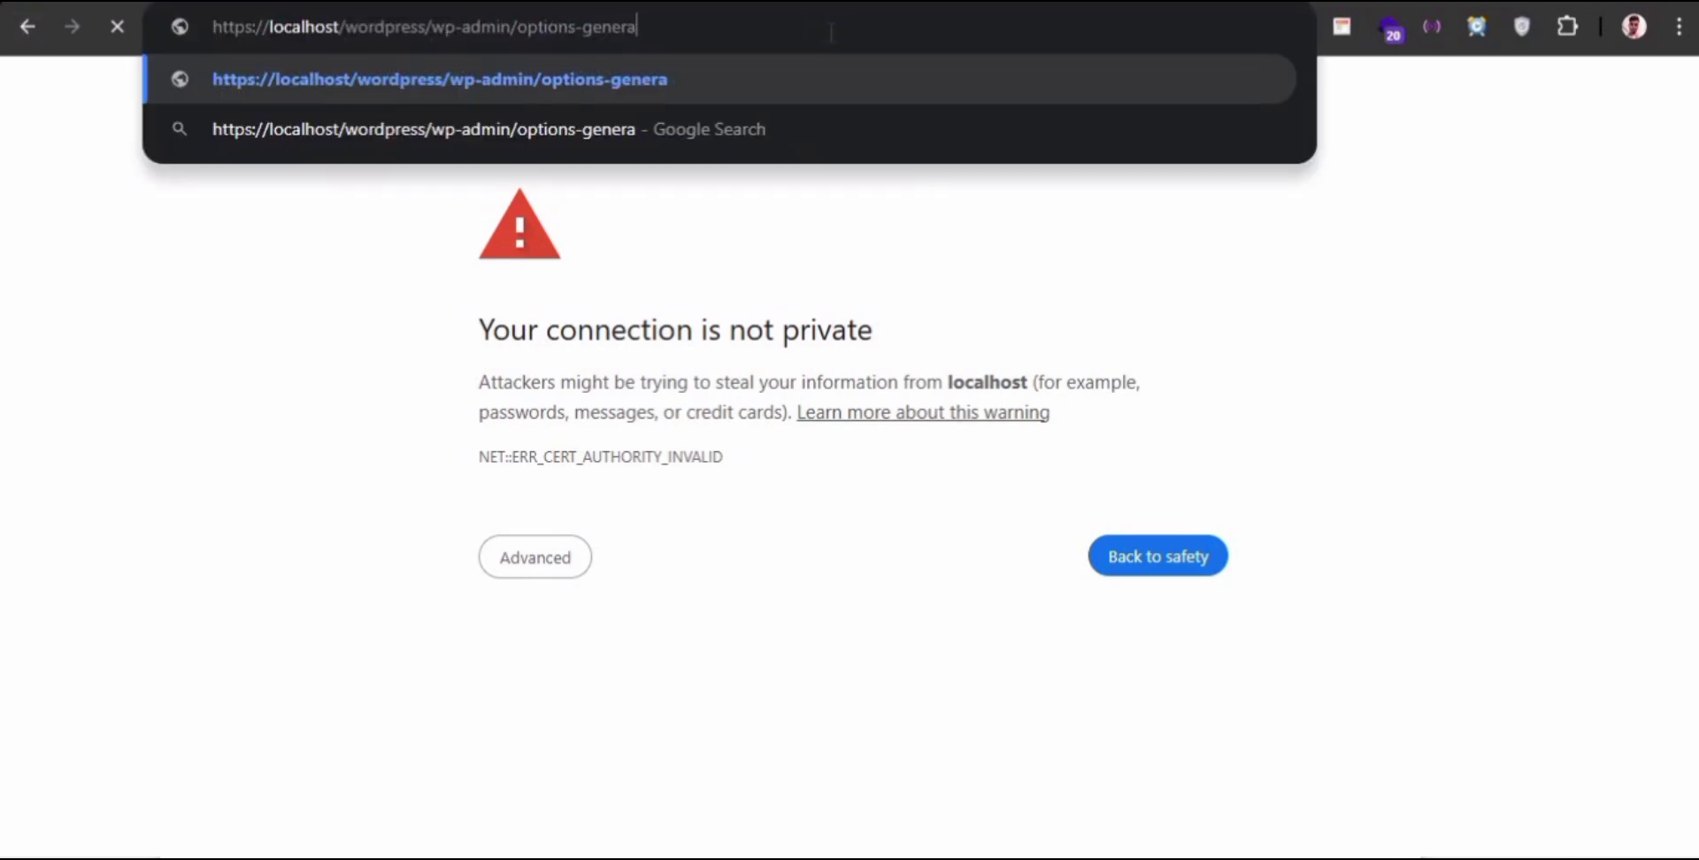
key("BackSpace")
key("BackSpace")
key("Return")
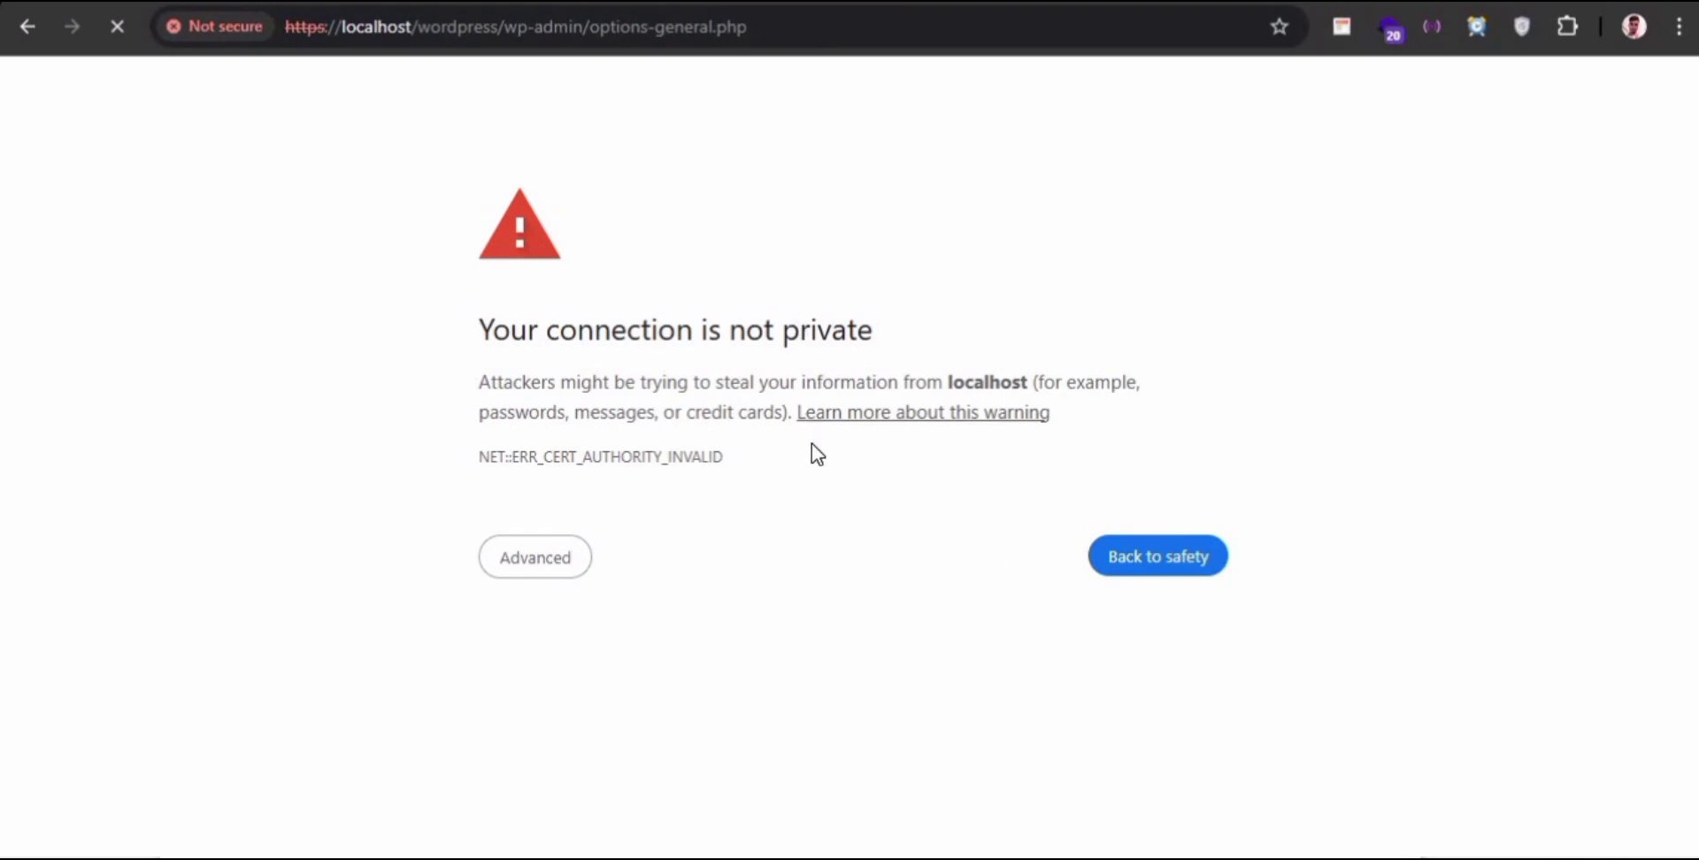
left_click(531, 567)
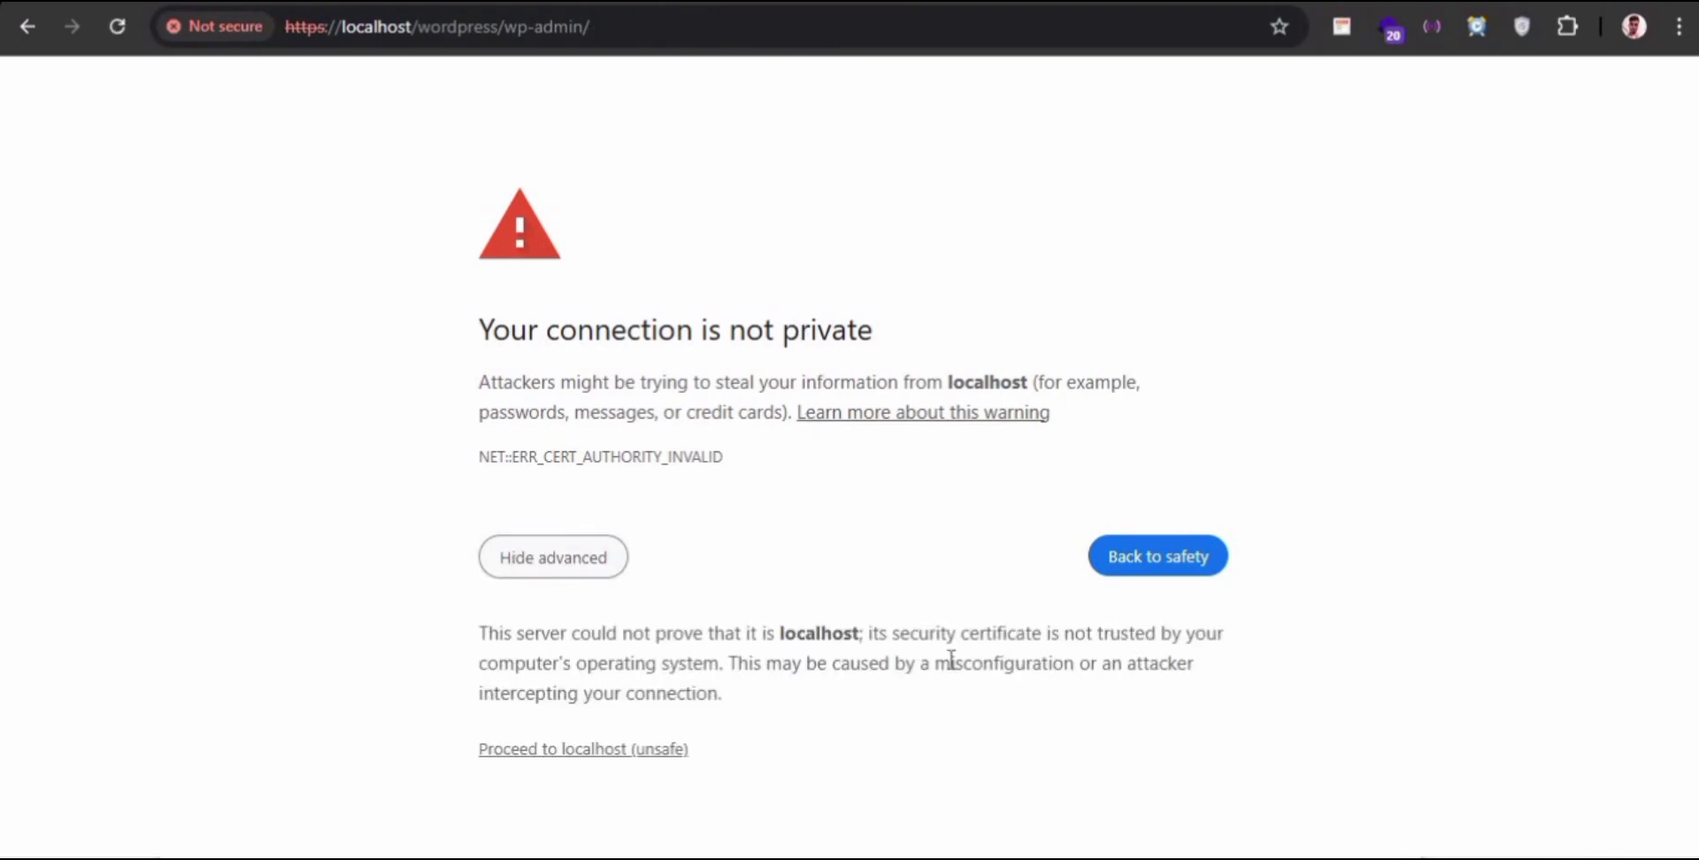
left_click(604, 752)
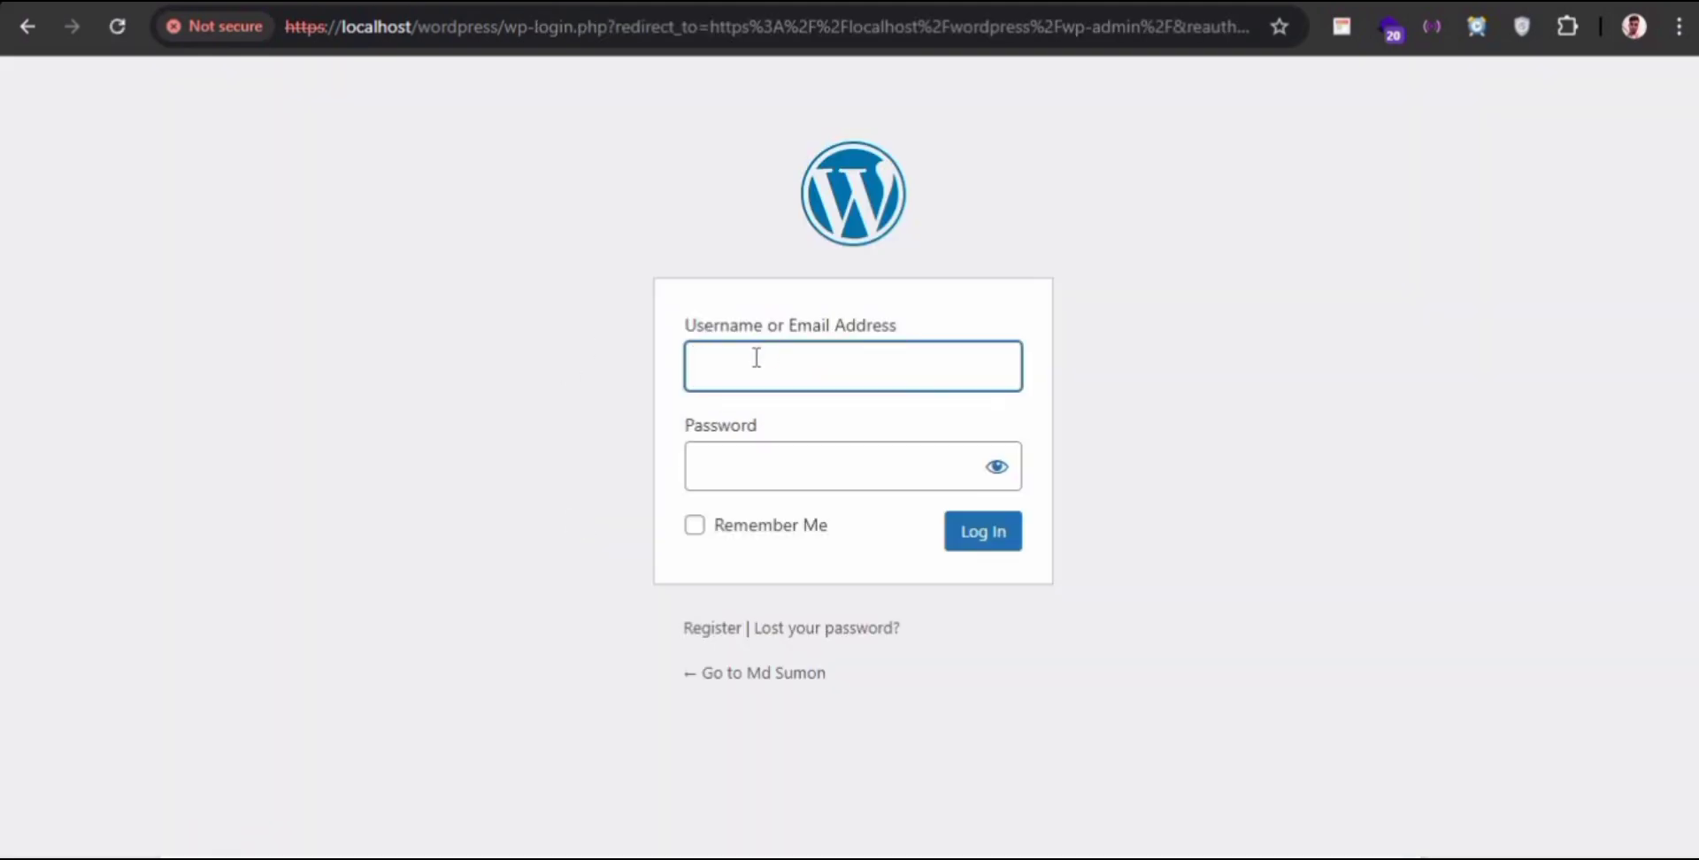
- Log in to WordPress with the username Admin and the account password
left_click(757, 358)
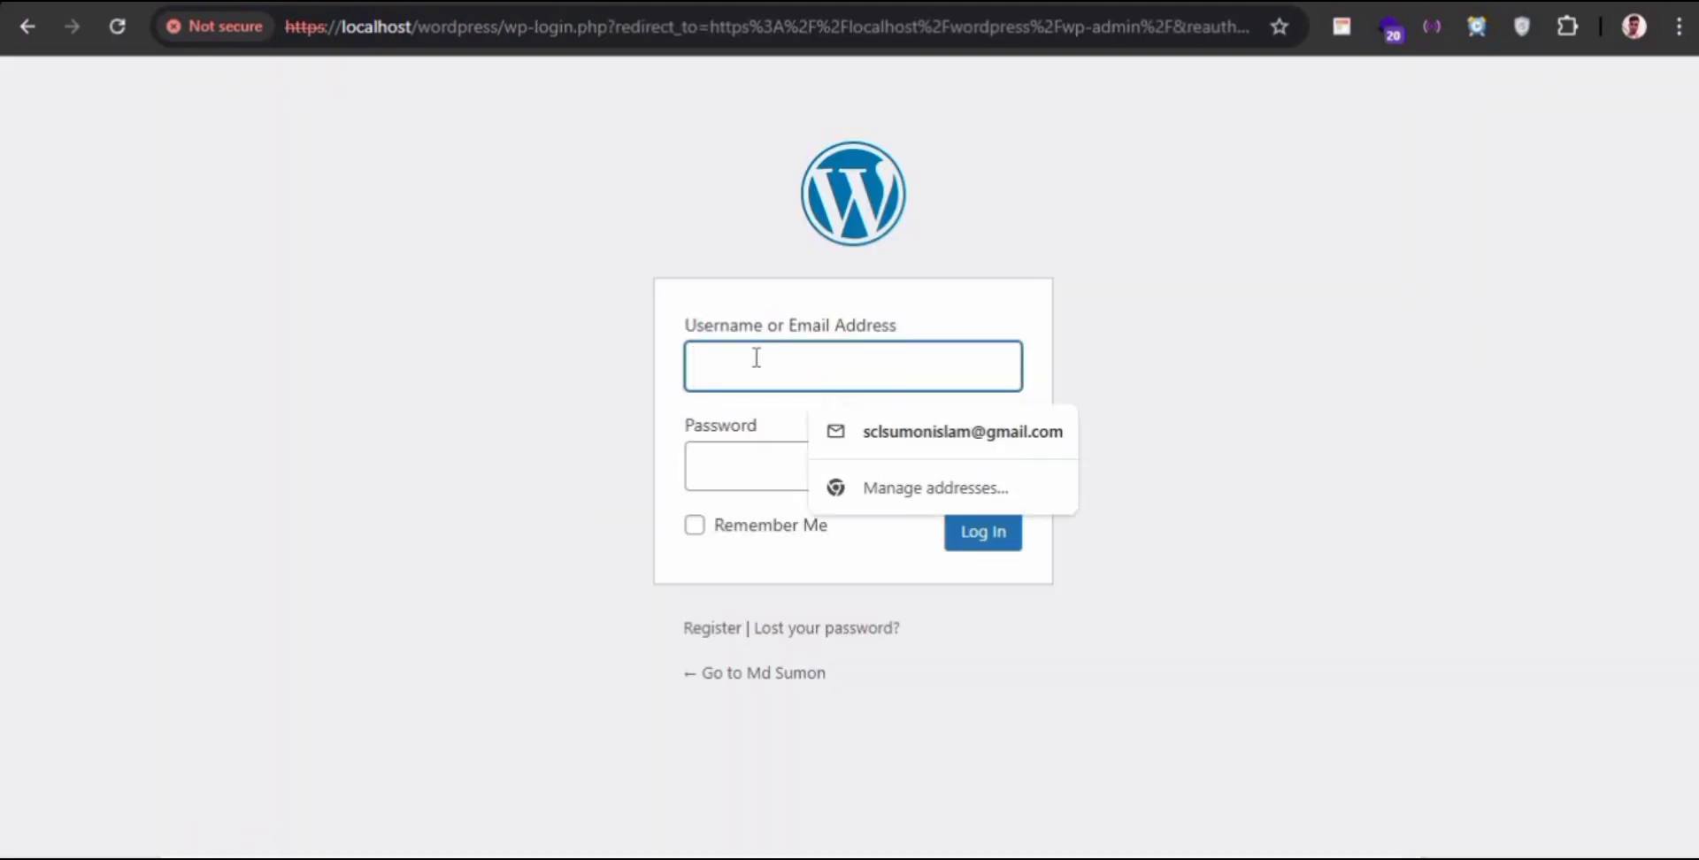
type("Admin")
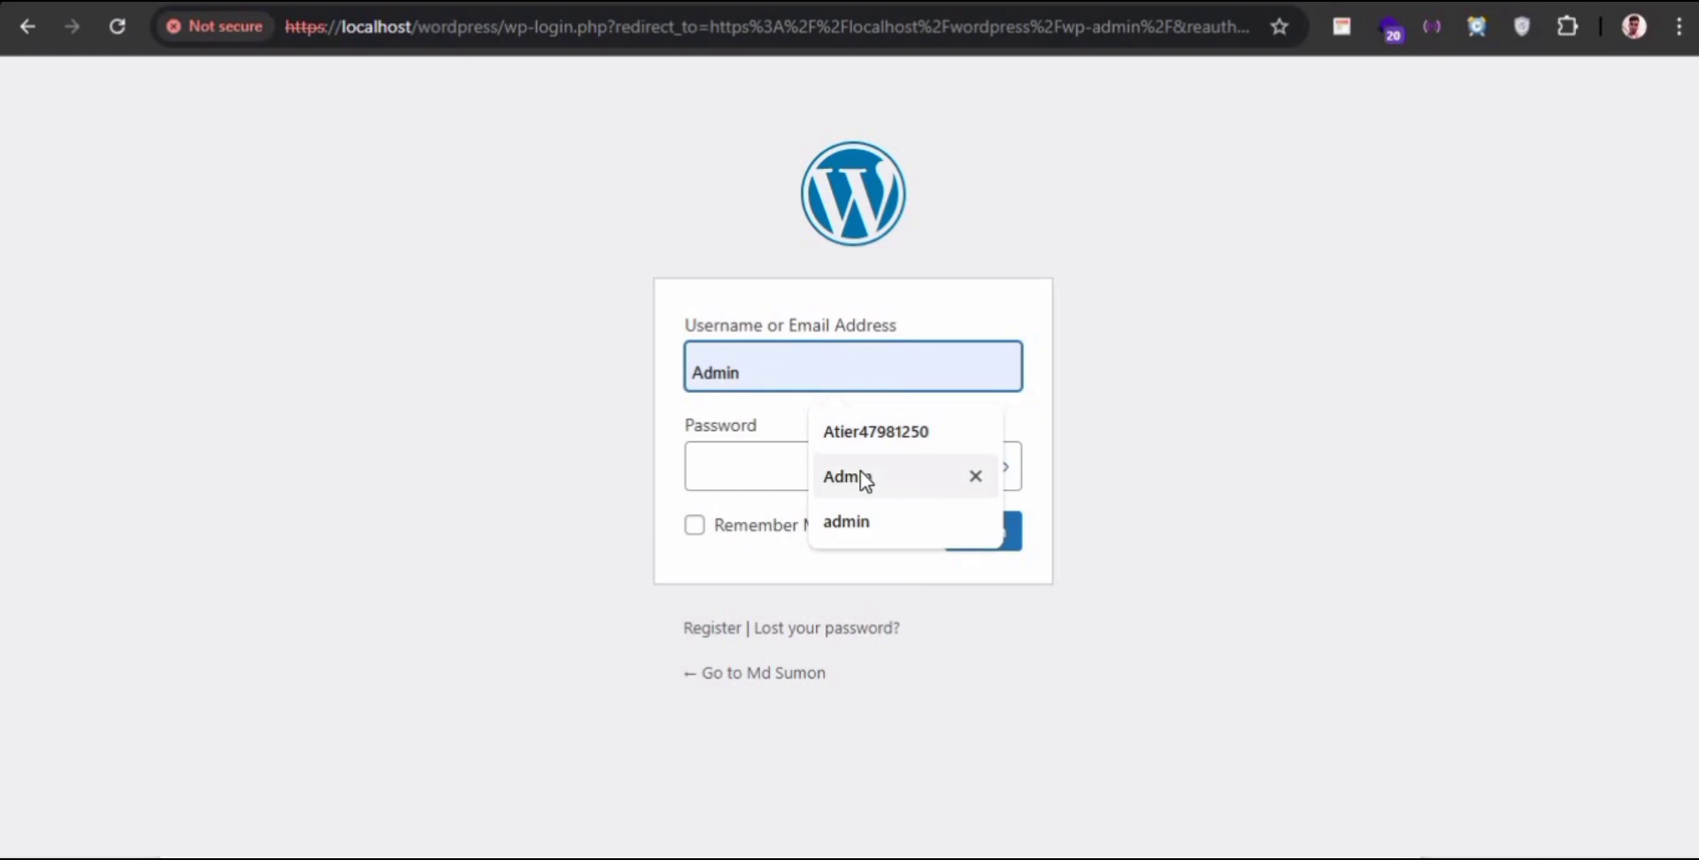
left_click(860, 475)
left_click(835, 467)
key("ctrl+v")
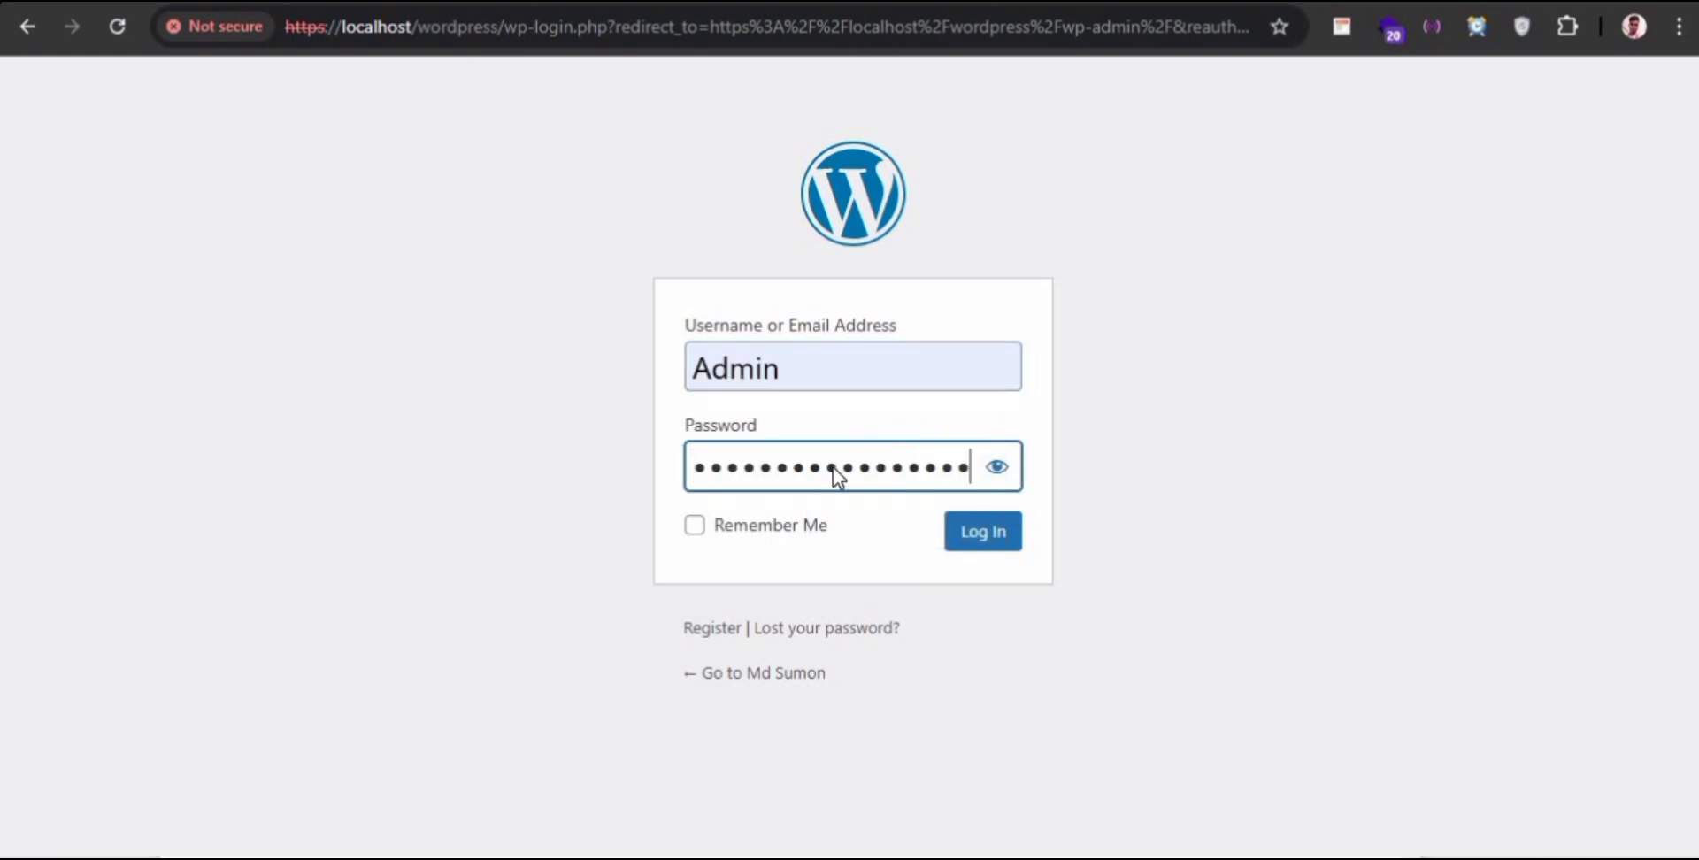
key("Return")
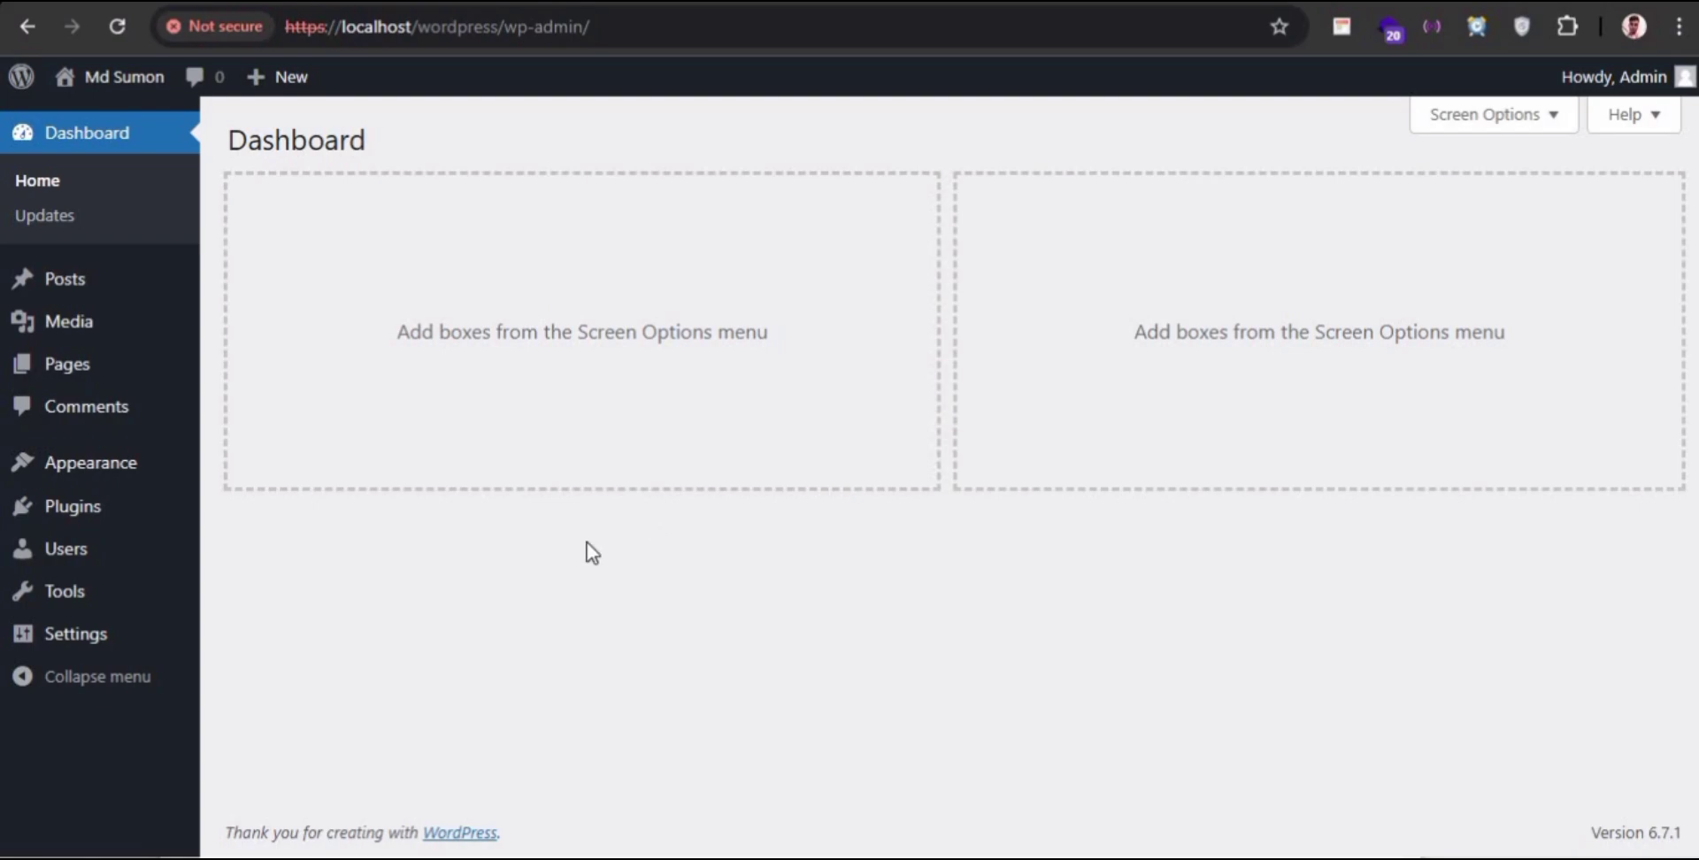
- Review the site's General, Writing and Reading settings
left_click(112, 630)
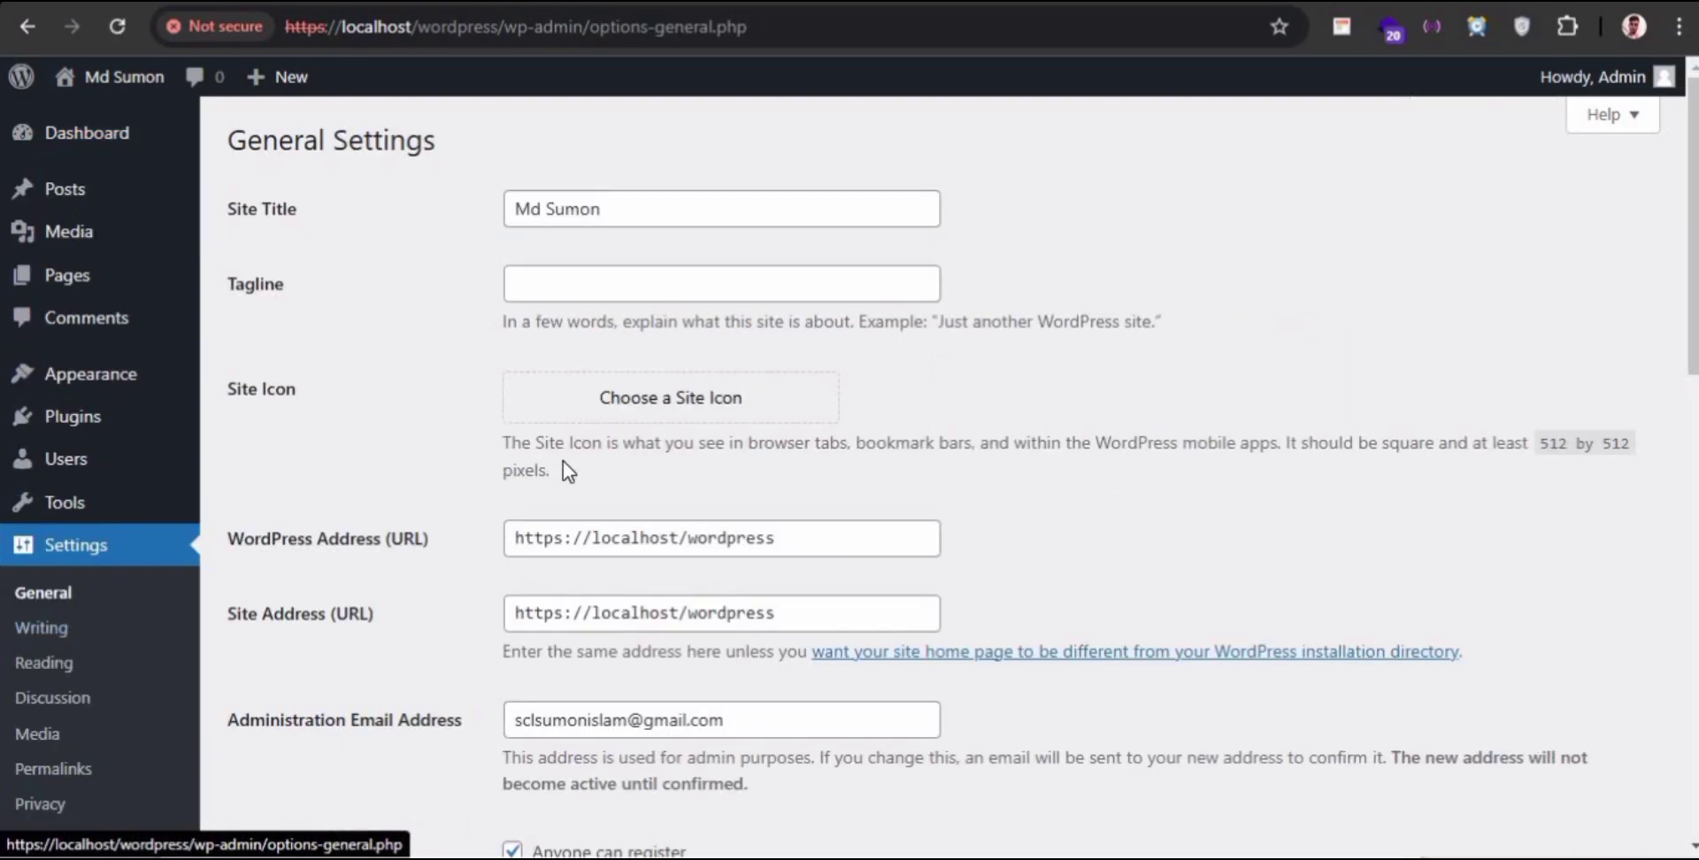
scroll(563, 460, "down", 9)
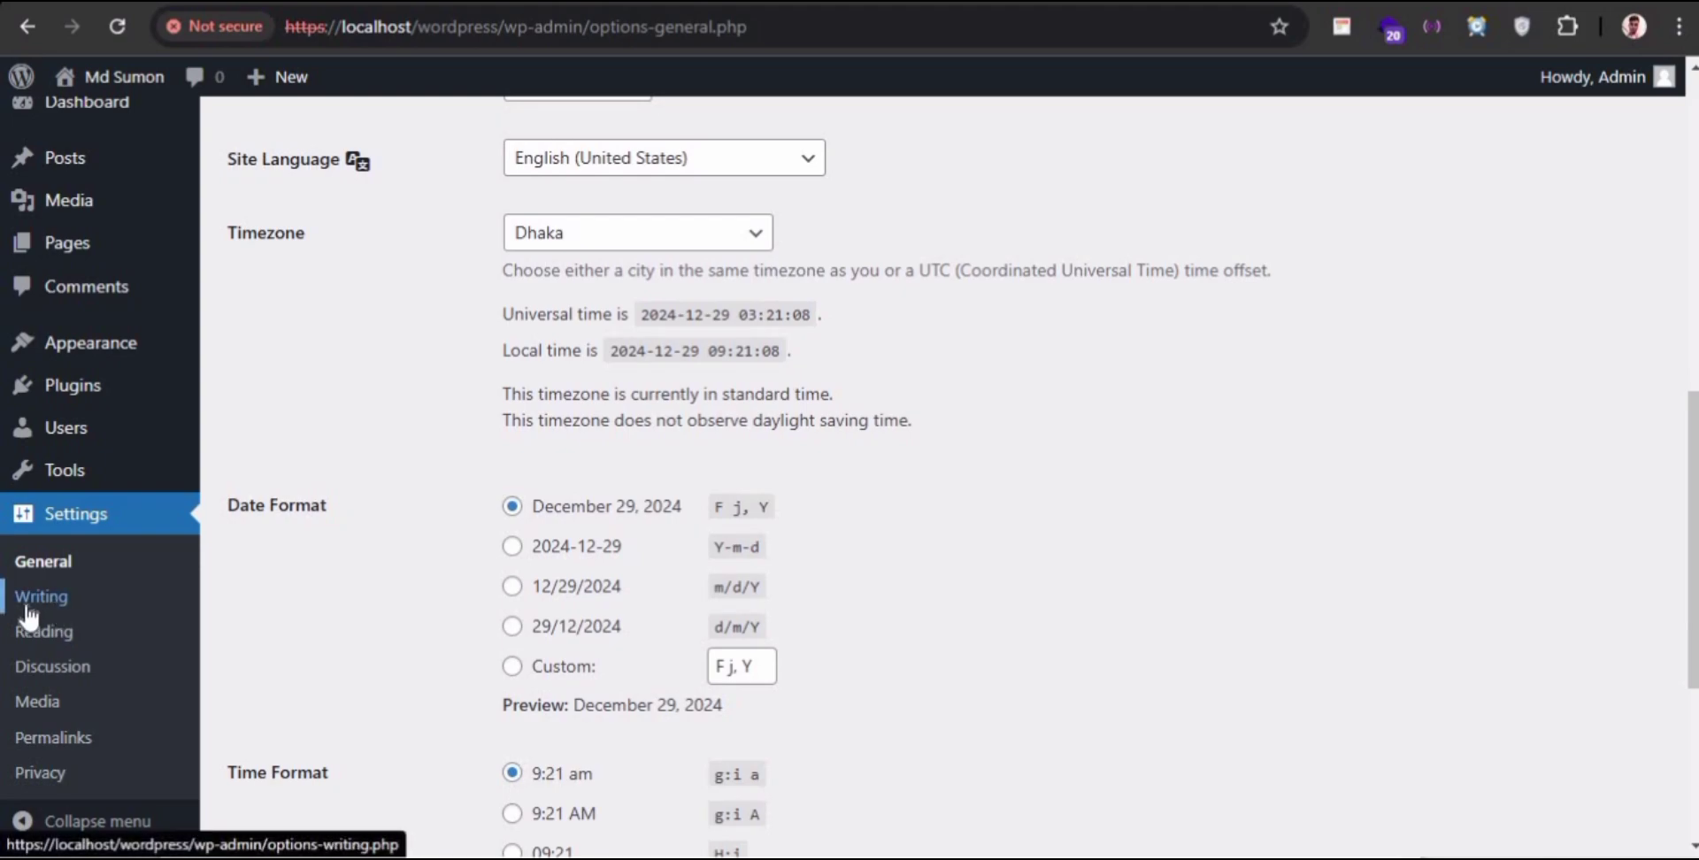
left_click(44, 601)
scroll(427, 534, "down", 3)
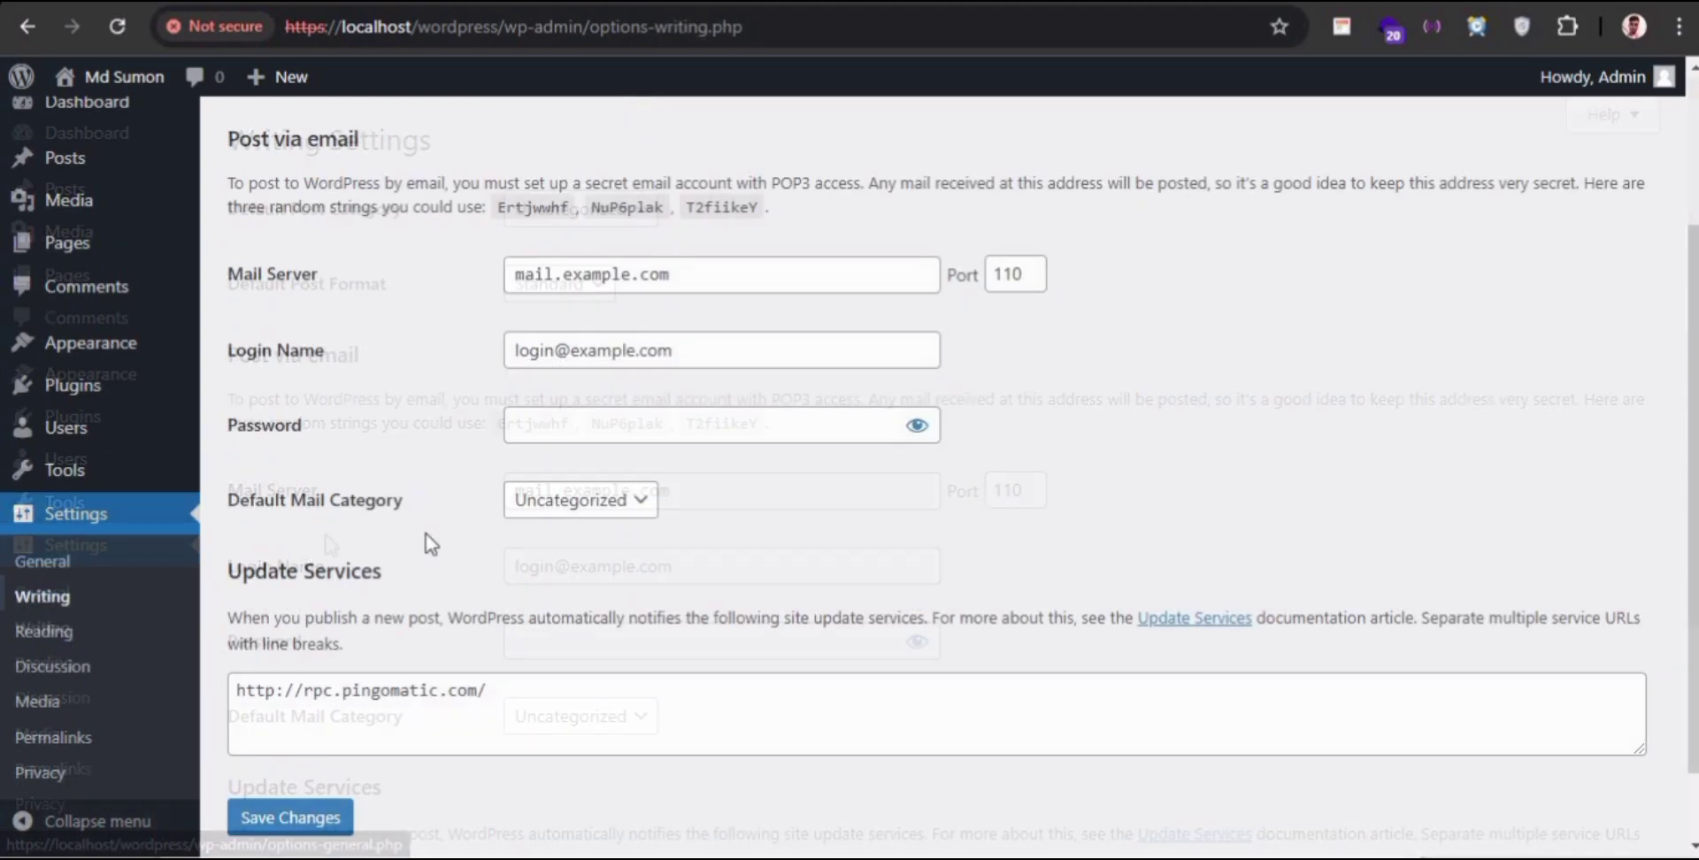
left_click(55, 644)
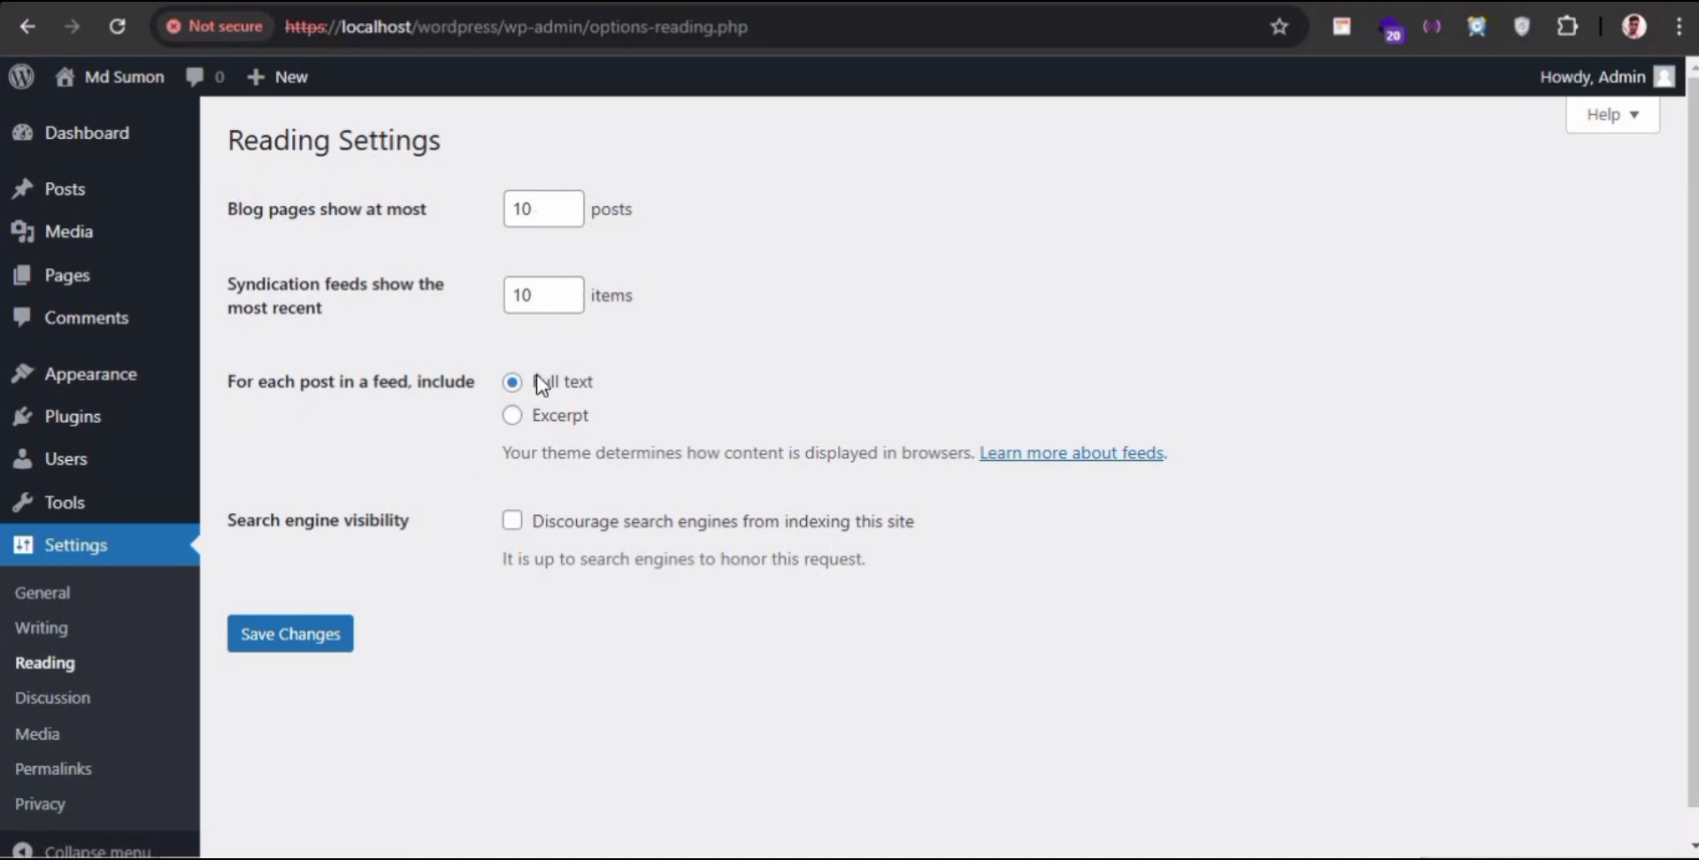
- Start a new page and dismiss the block editor's welcome guide
mouse_move(69, 276)
left_click(115, 278)
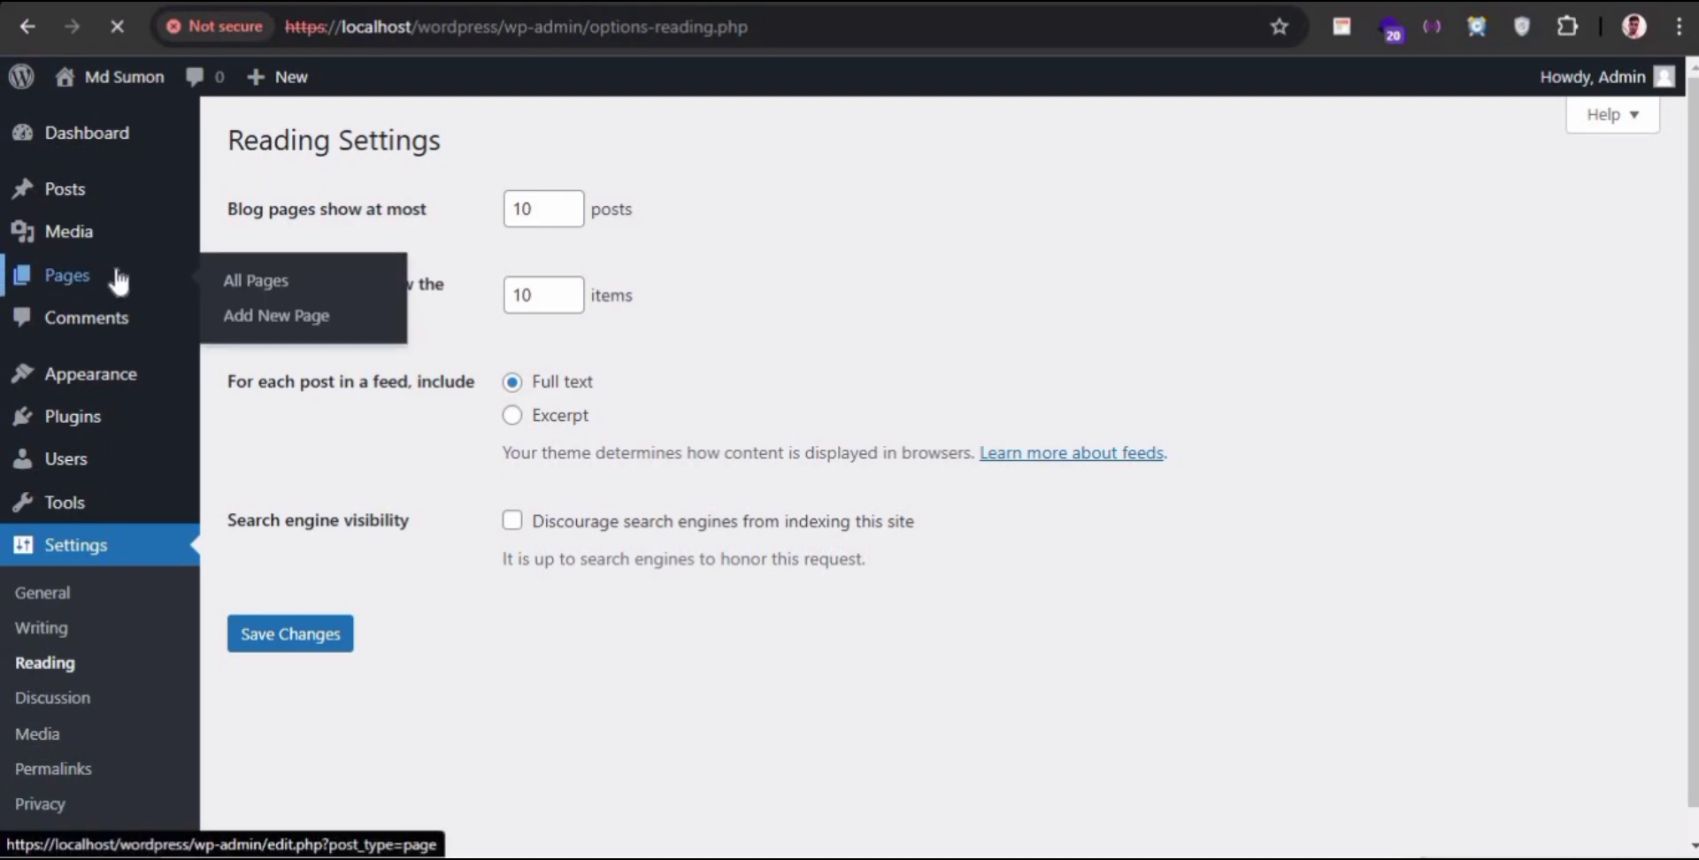
left_click(368, 147)
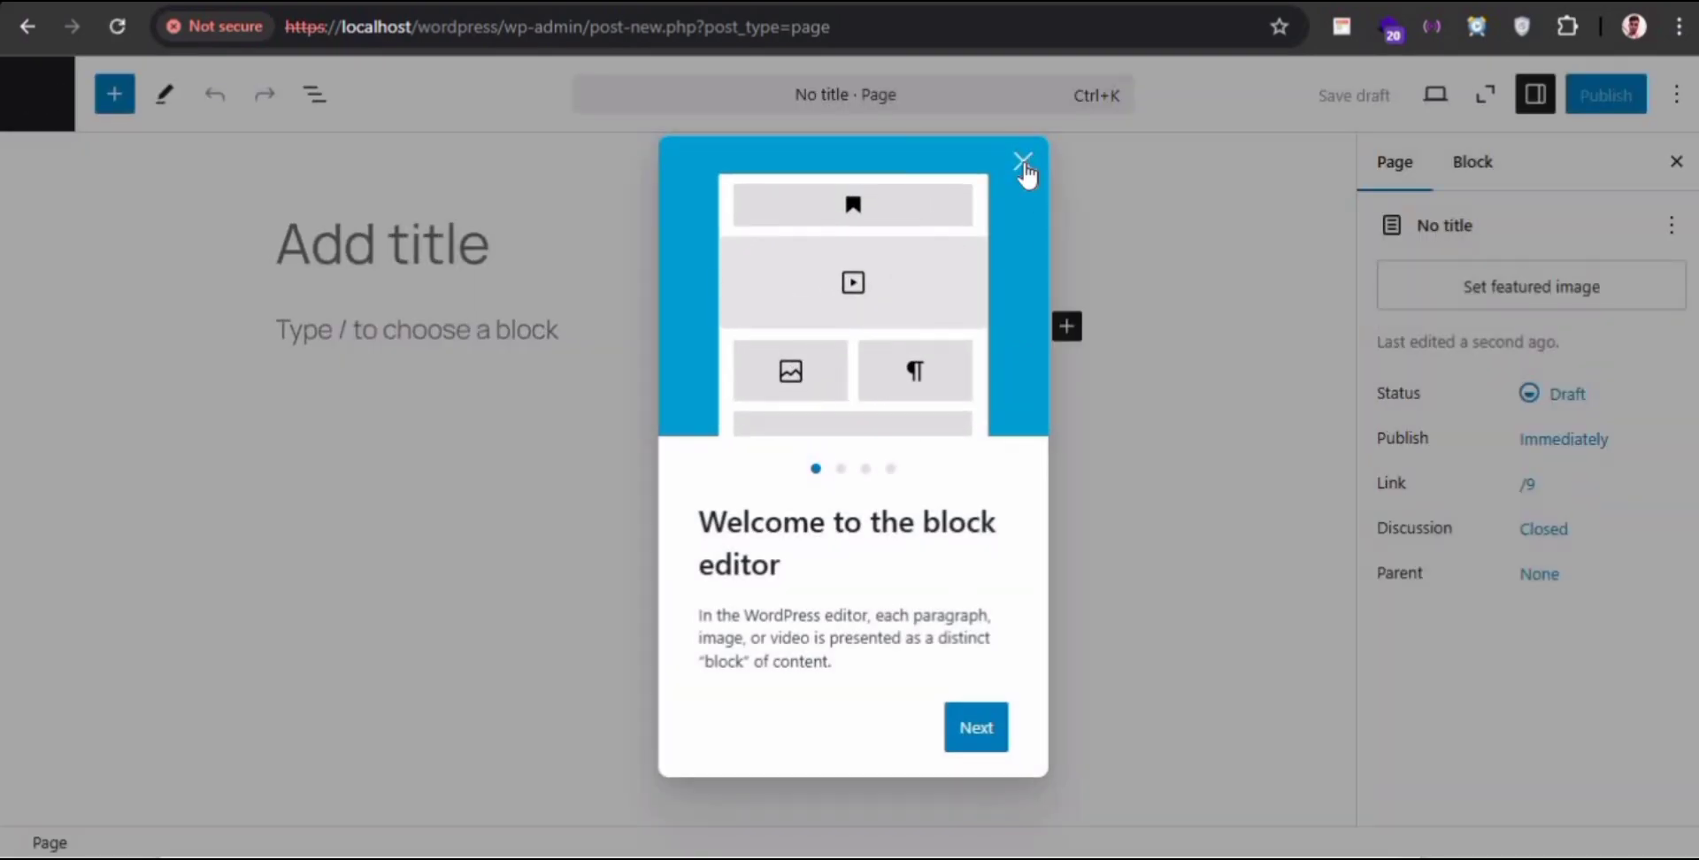
left_click(1023, 163)
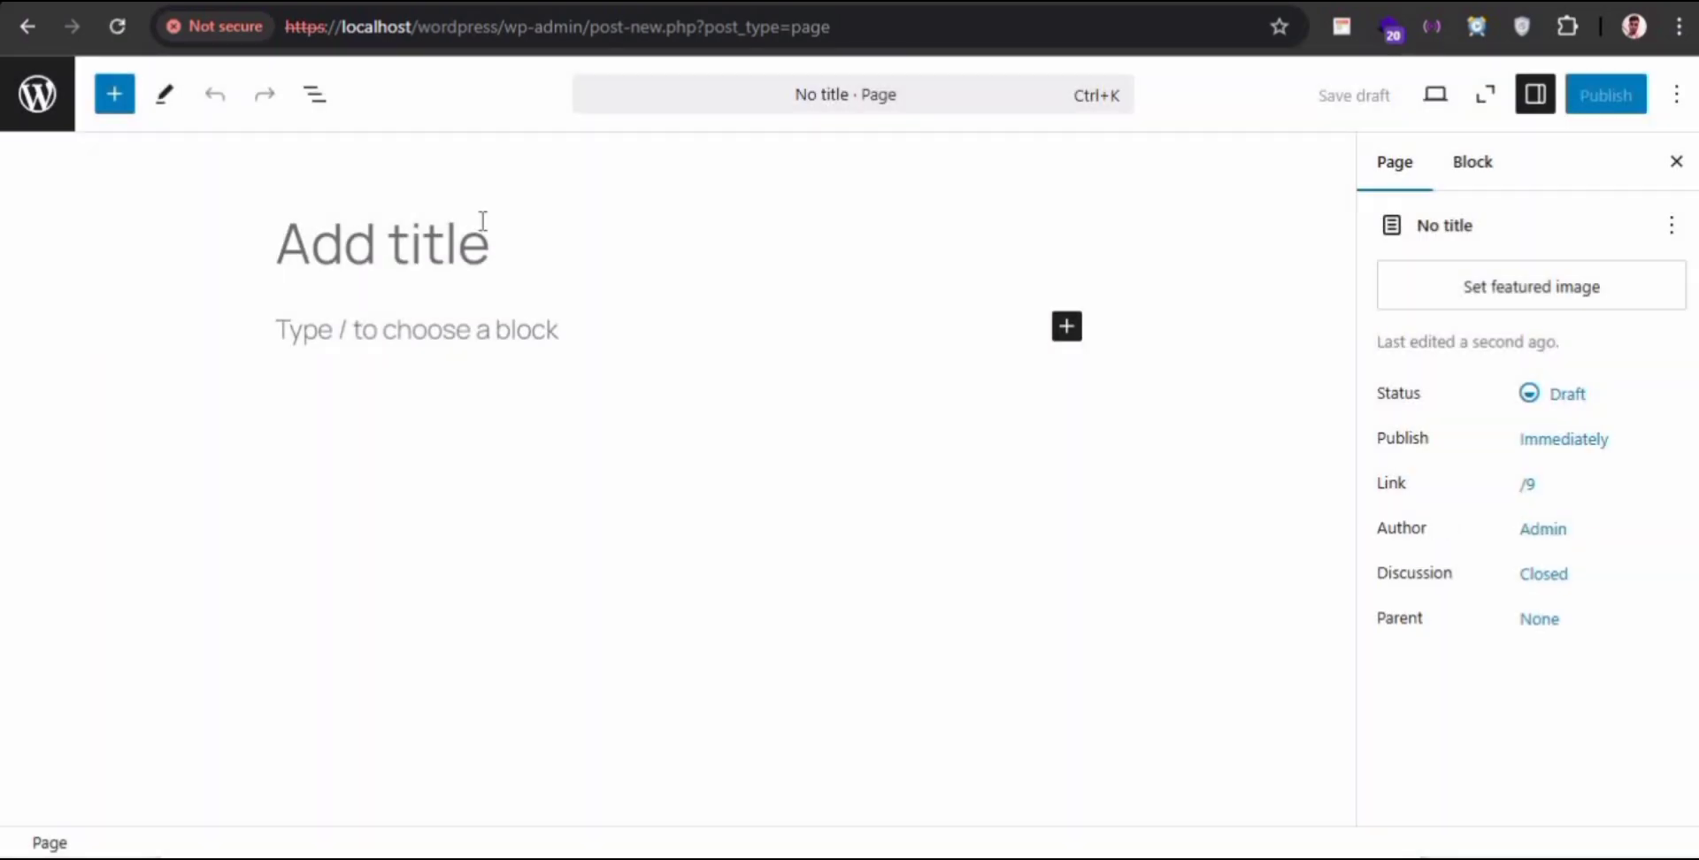
type("hOME")
key("BackSpace")
key("BackSpace")
key("BackSpace")
key("BackSpace")
key("BackSpace")
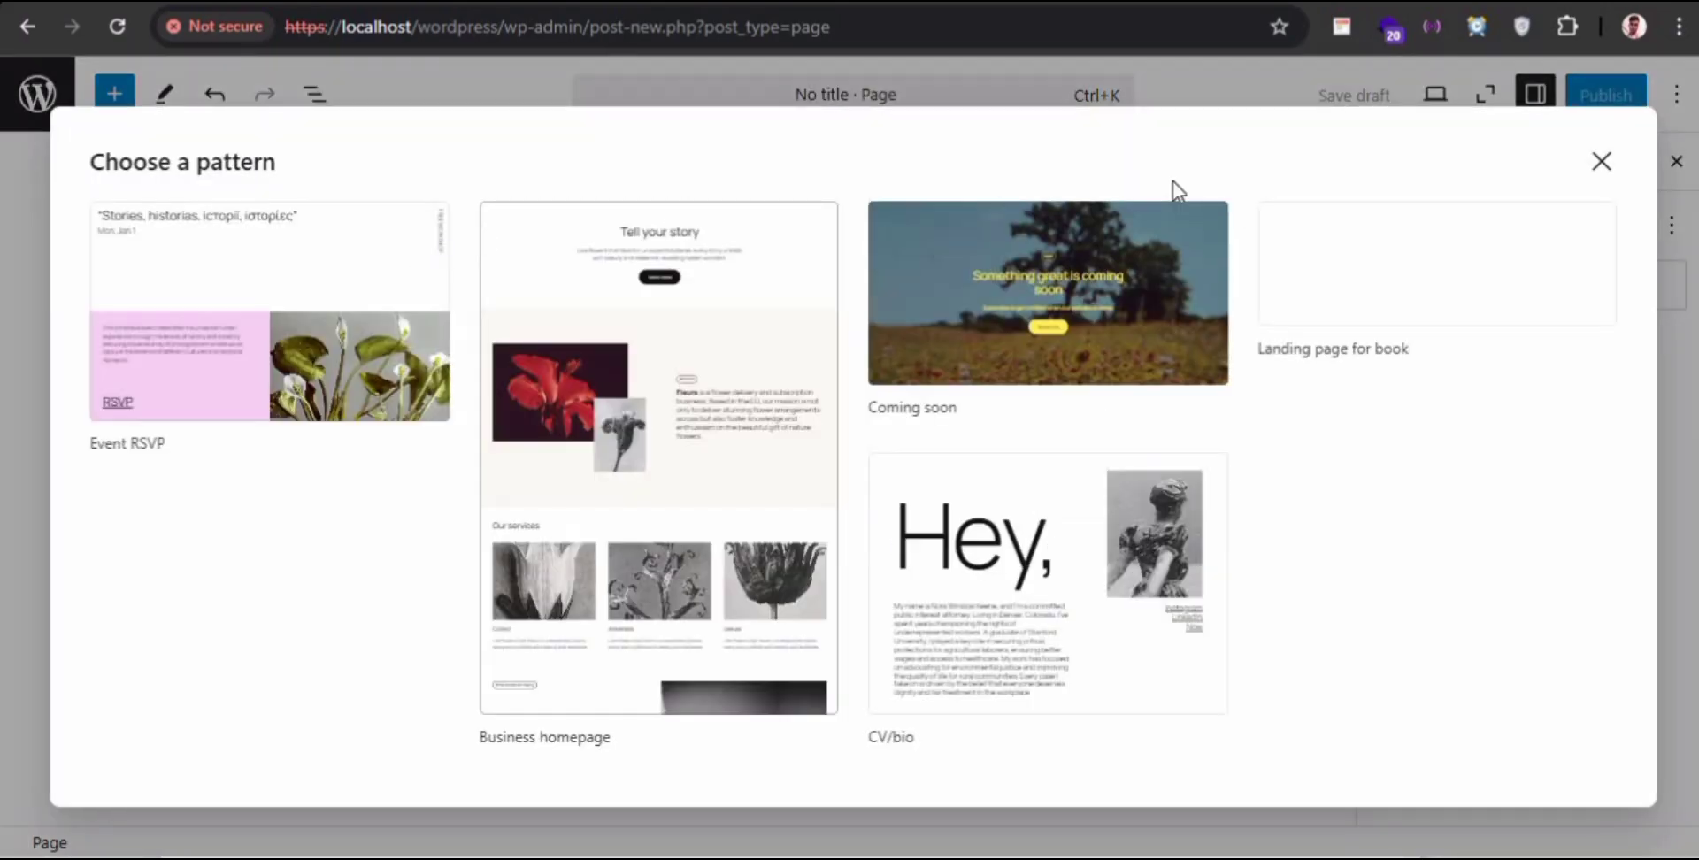
- Title the new page Home without using a pattern, publish it and return to the list of pages
key("Escape")
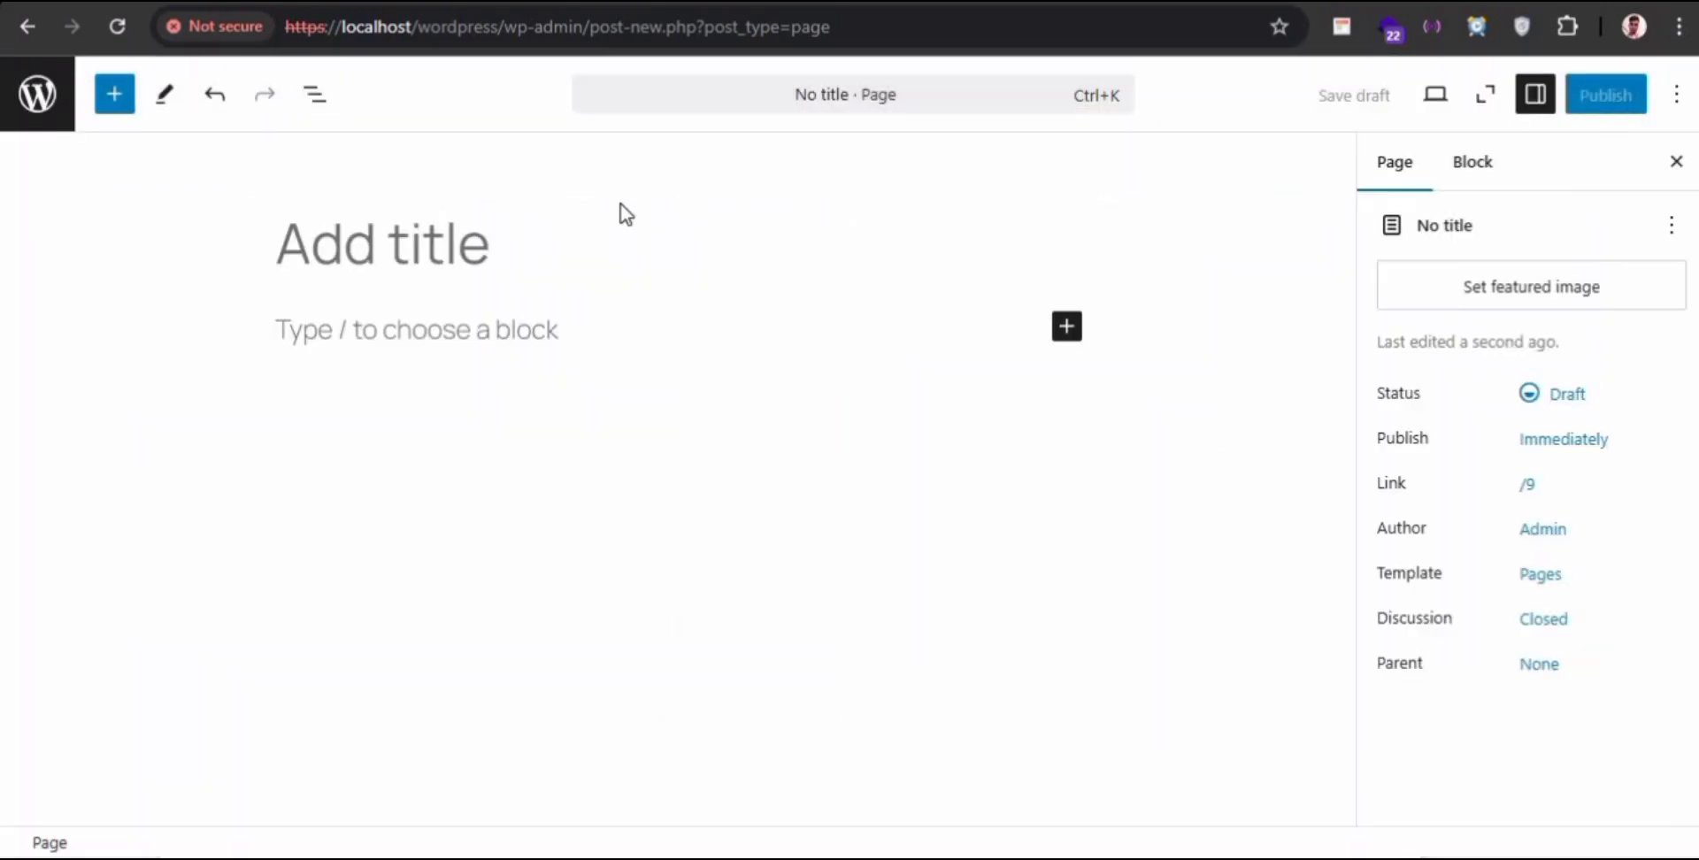
left_click(460, 237)
type("Home")
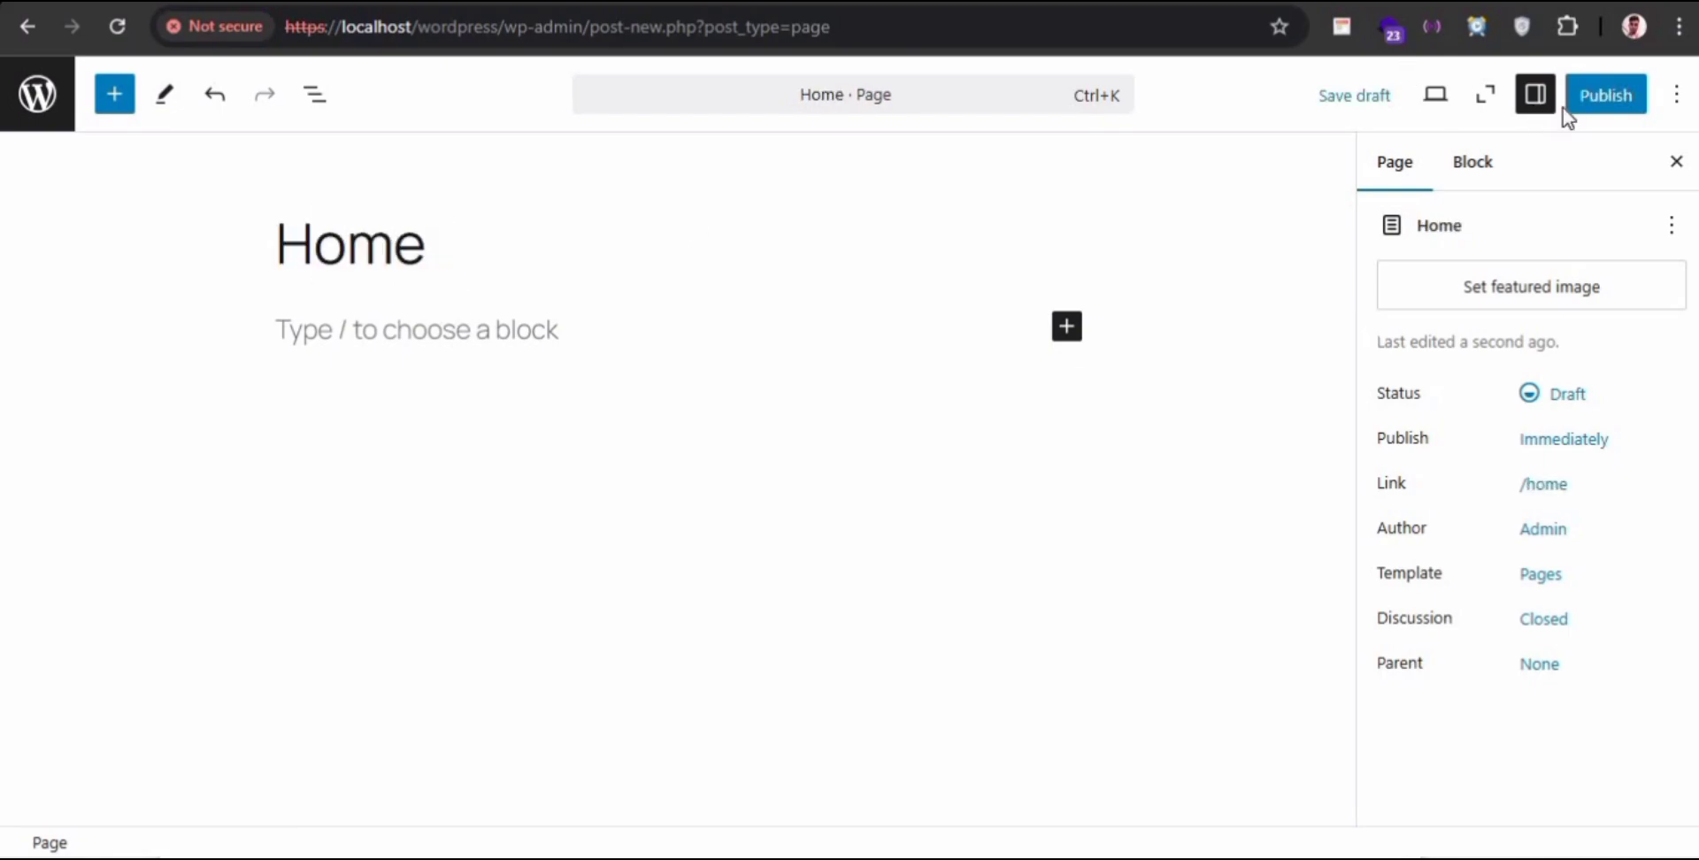
left_click(1590, 103)
left_click(1591, 105)
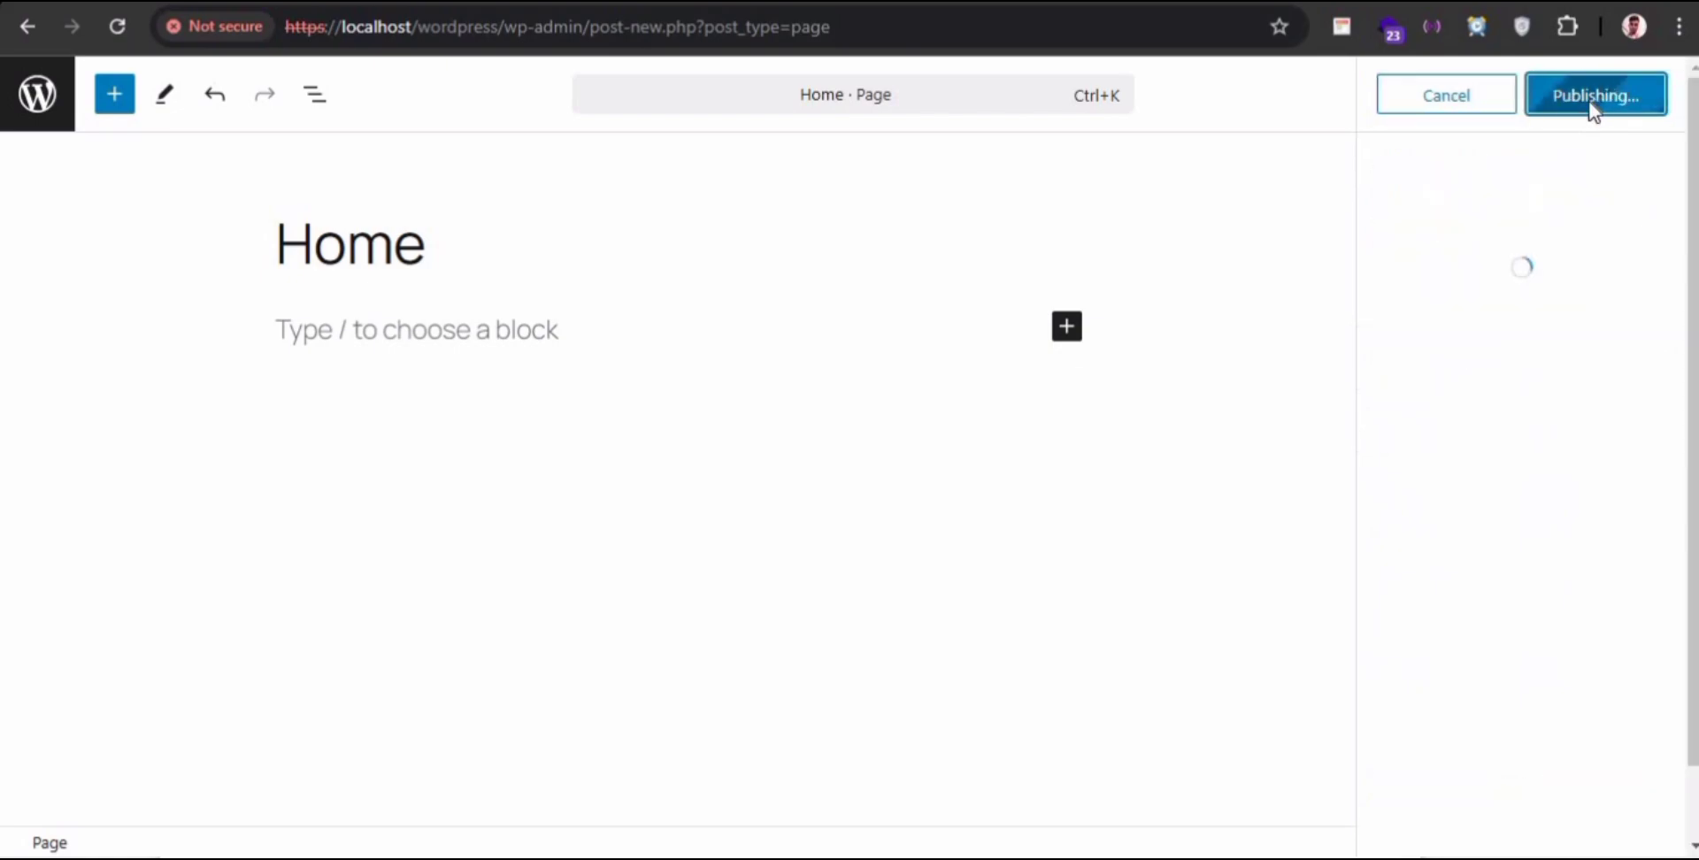
left_click(35, 113)
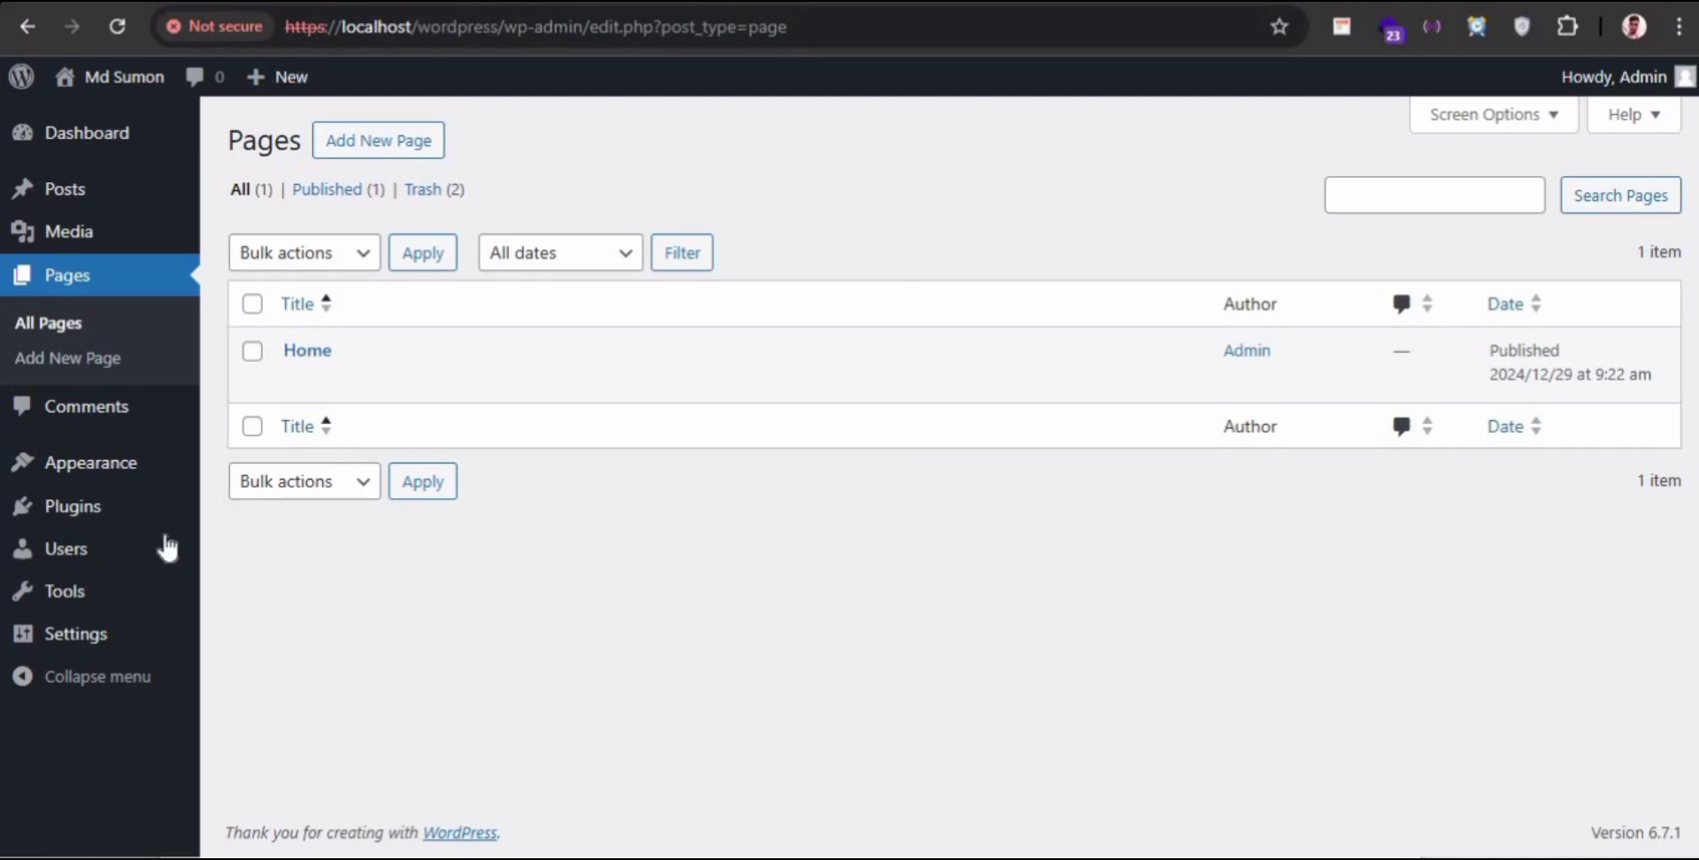
- Set the site's homepage to display the static page Home in the Reading settings and save the changes
mouse_move(99, 637)
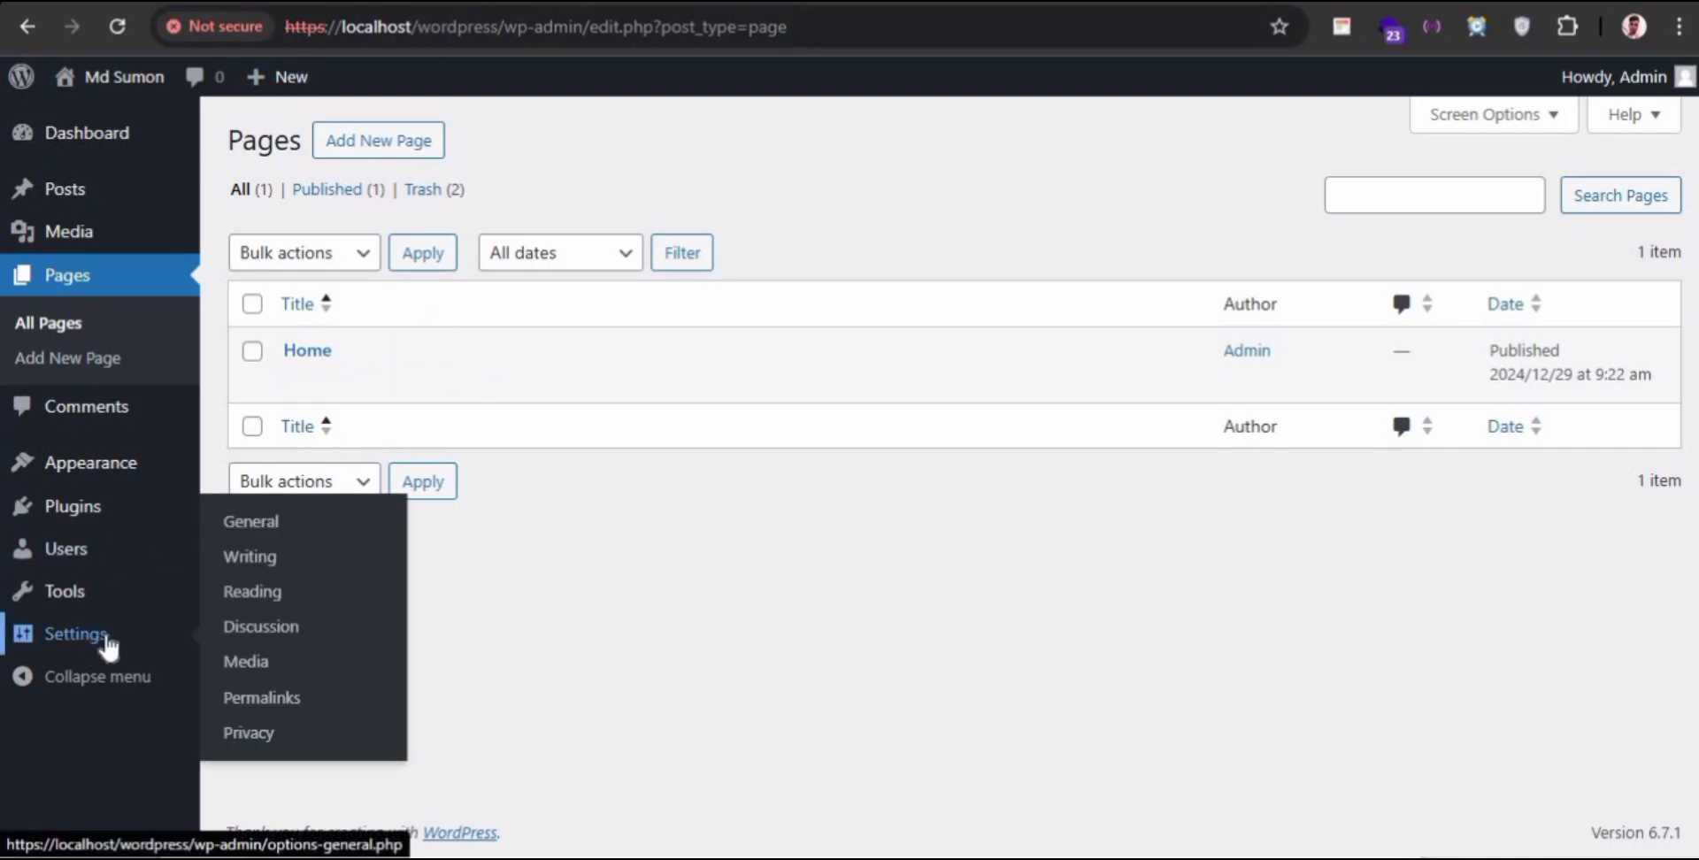
left_click(267, 591)
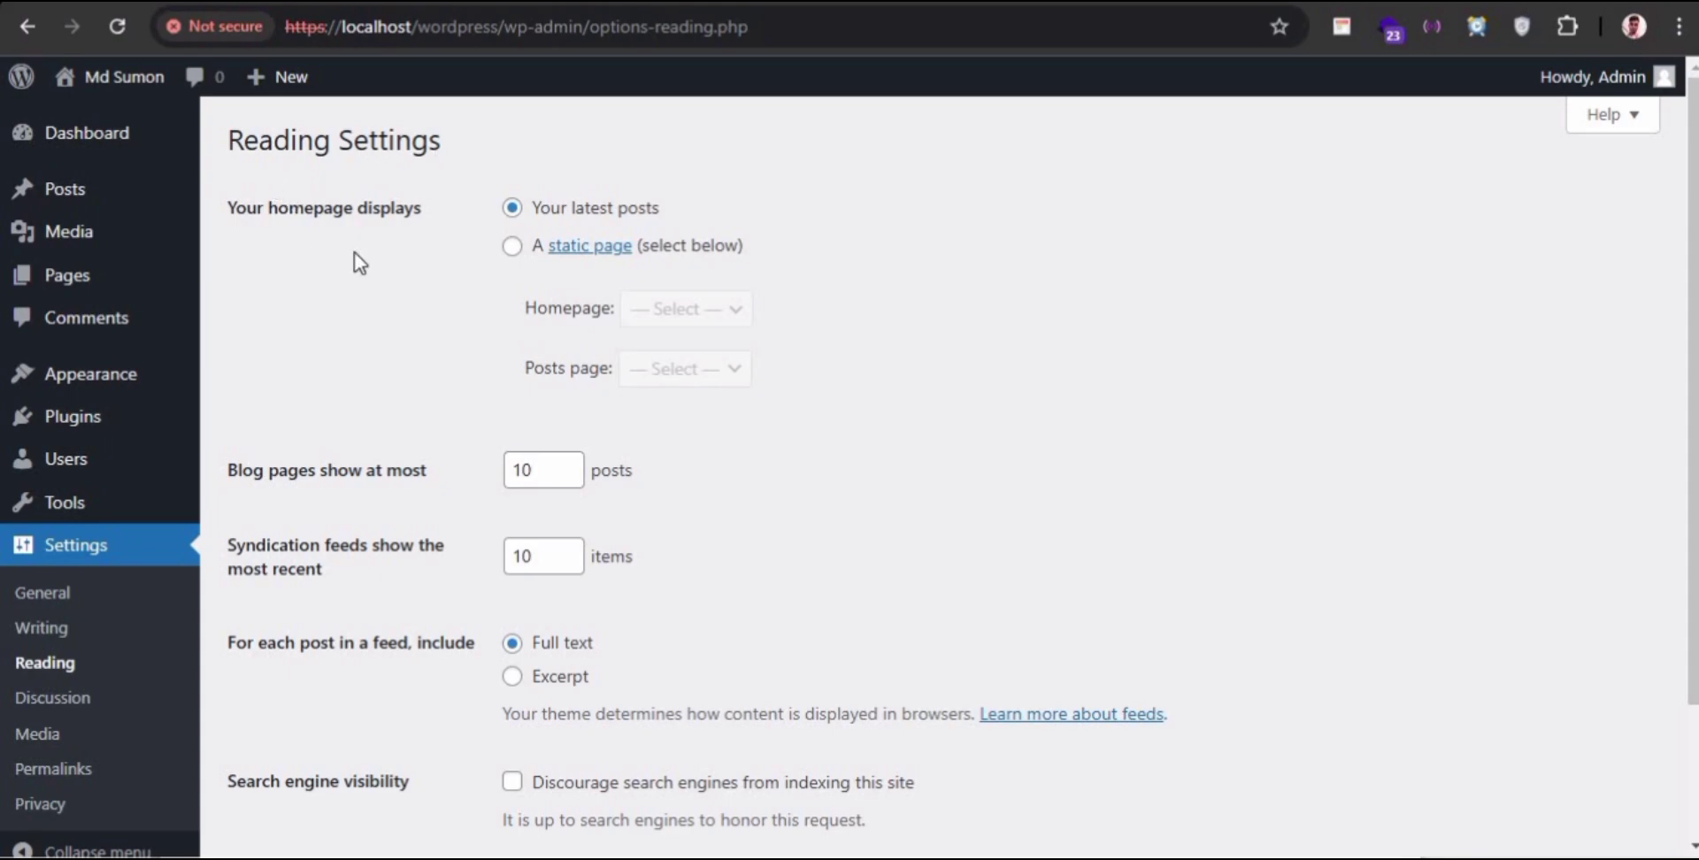
left_click(513, 248)
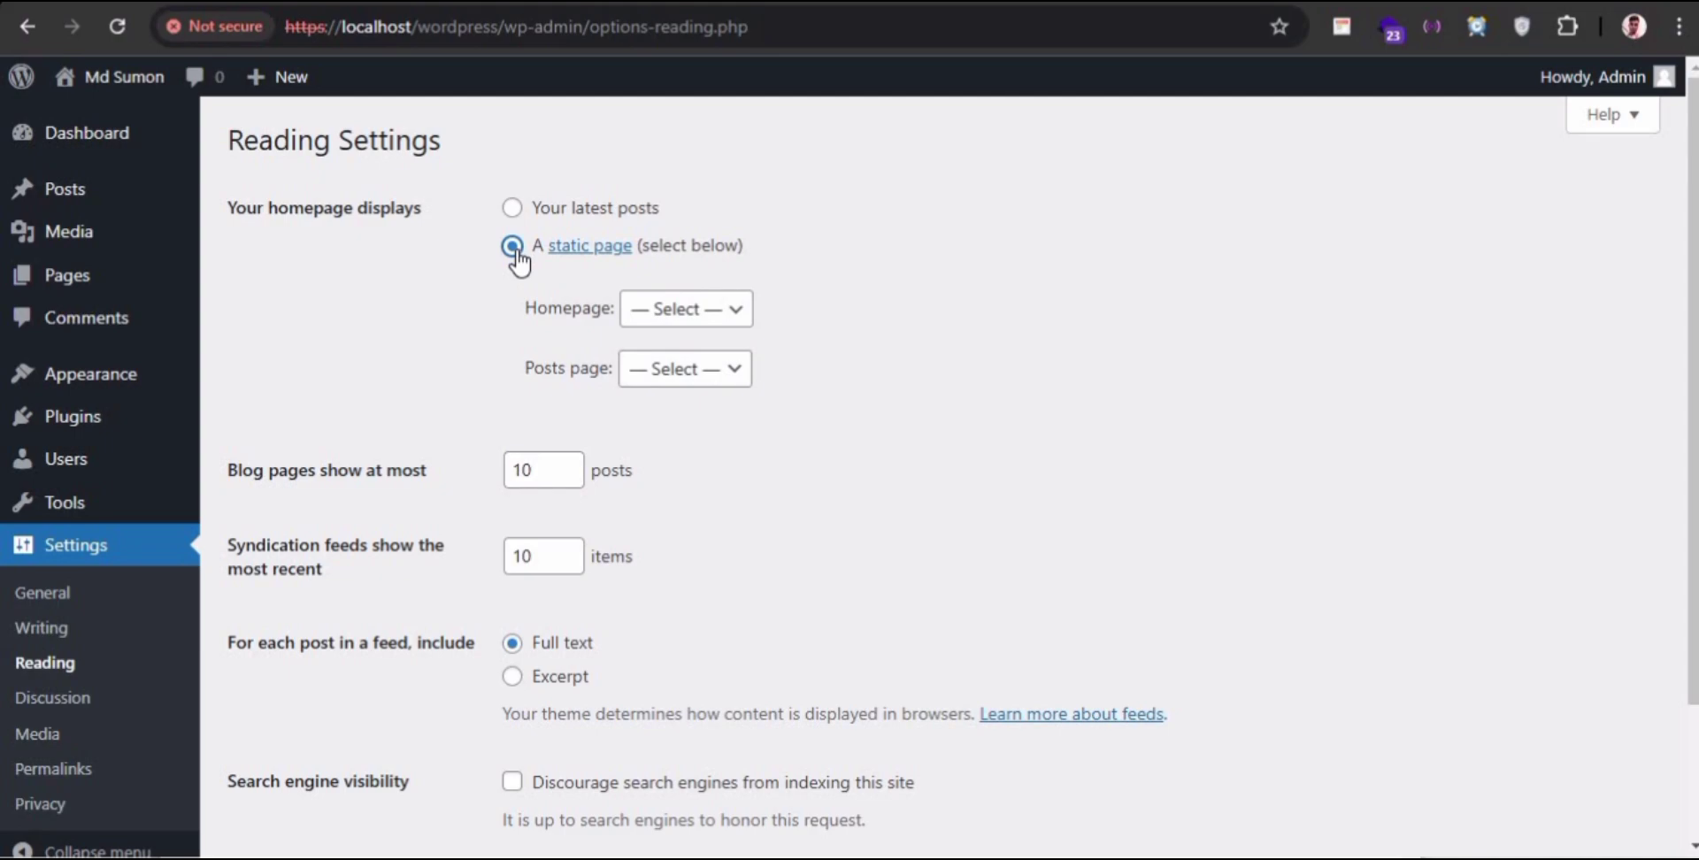
left_click(743, 311)
left_click(660, 373)
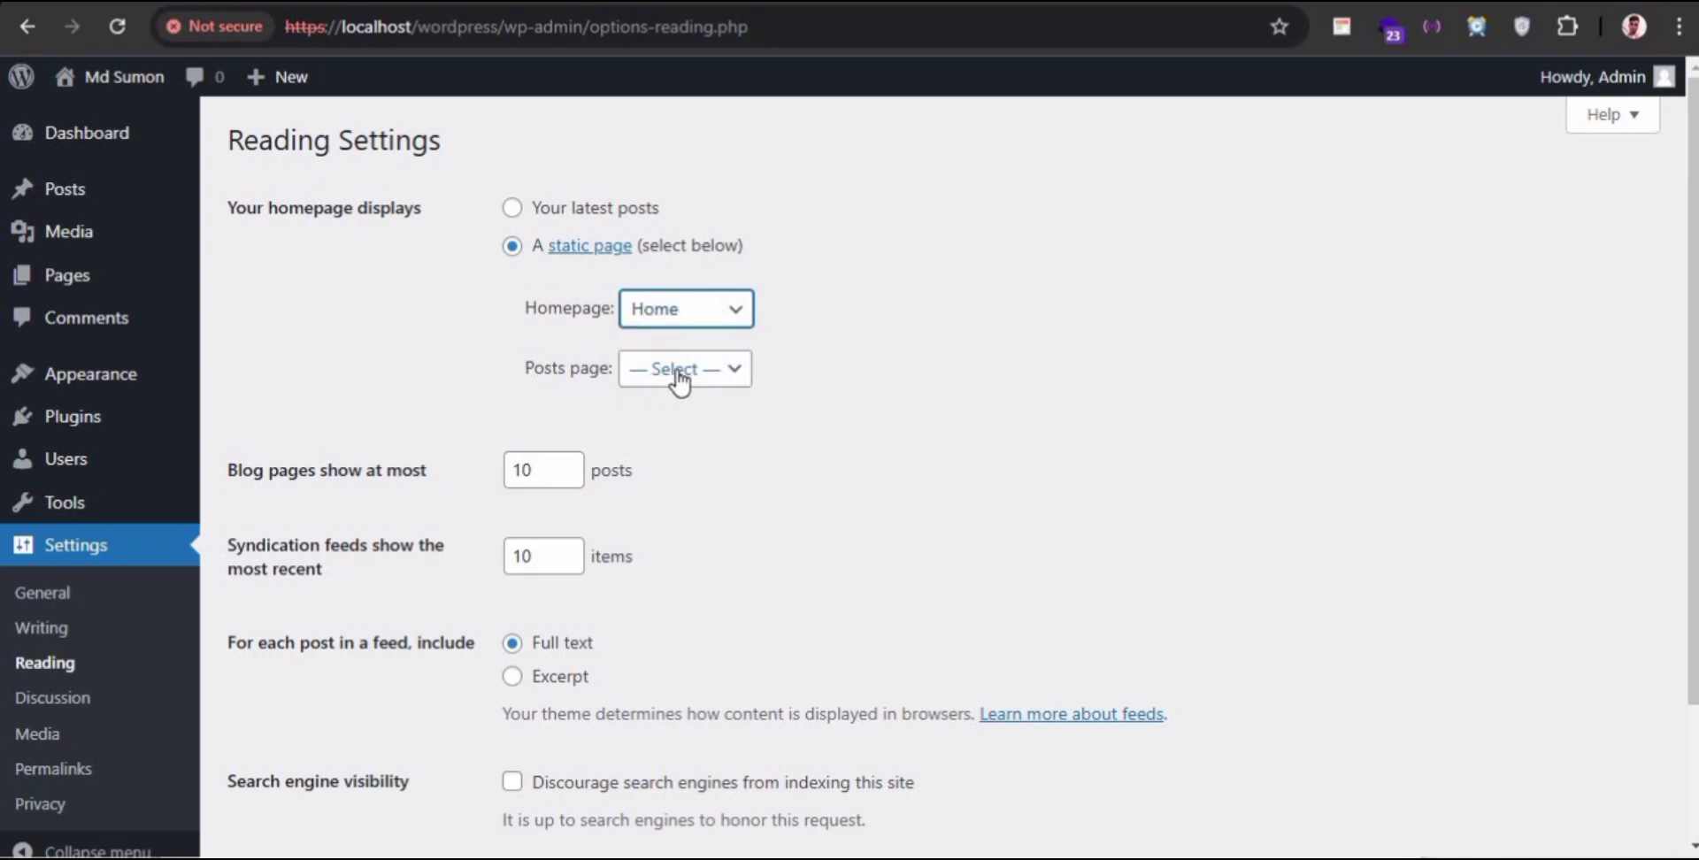
left_click(680, 379)
left_click(853, 368)
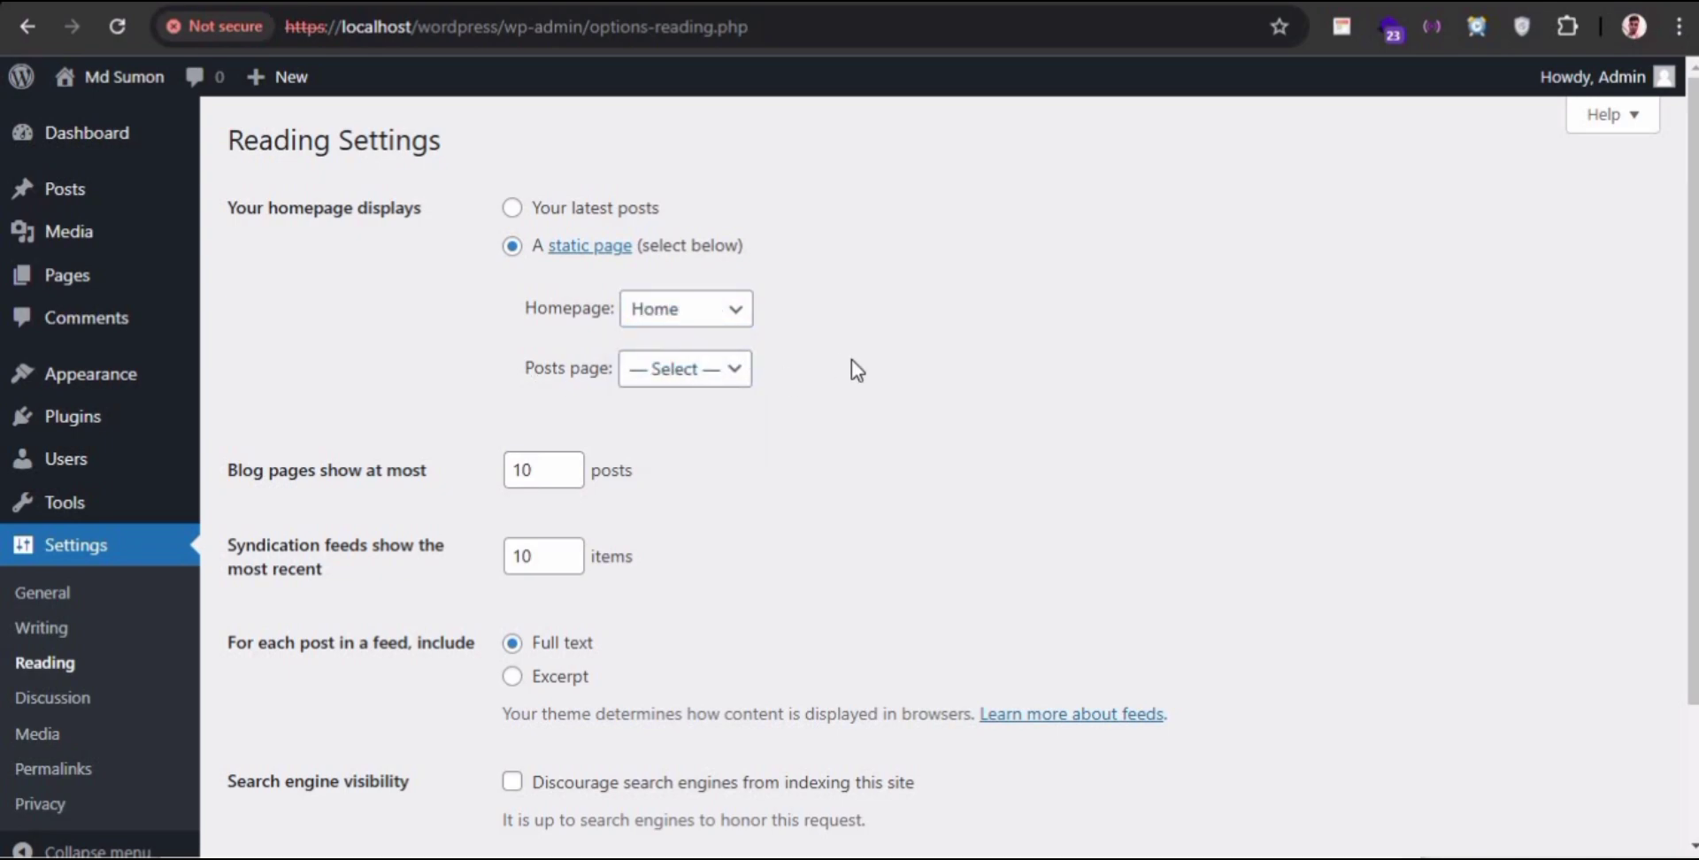
scroll(851, 359, "down", 2)
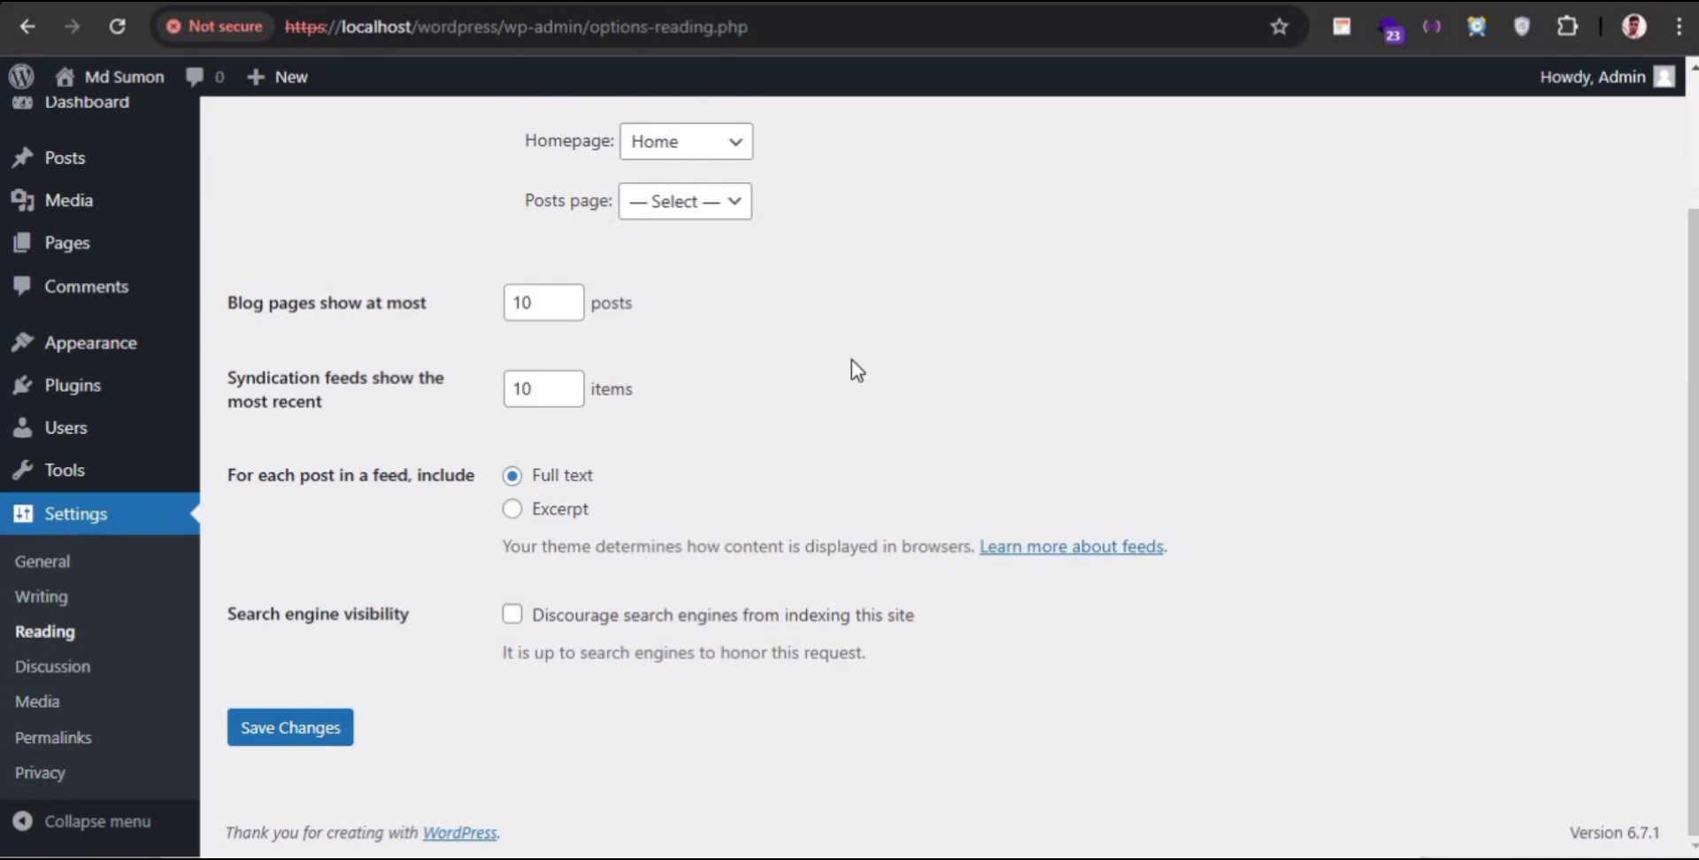
left_click(278, 742)
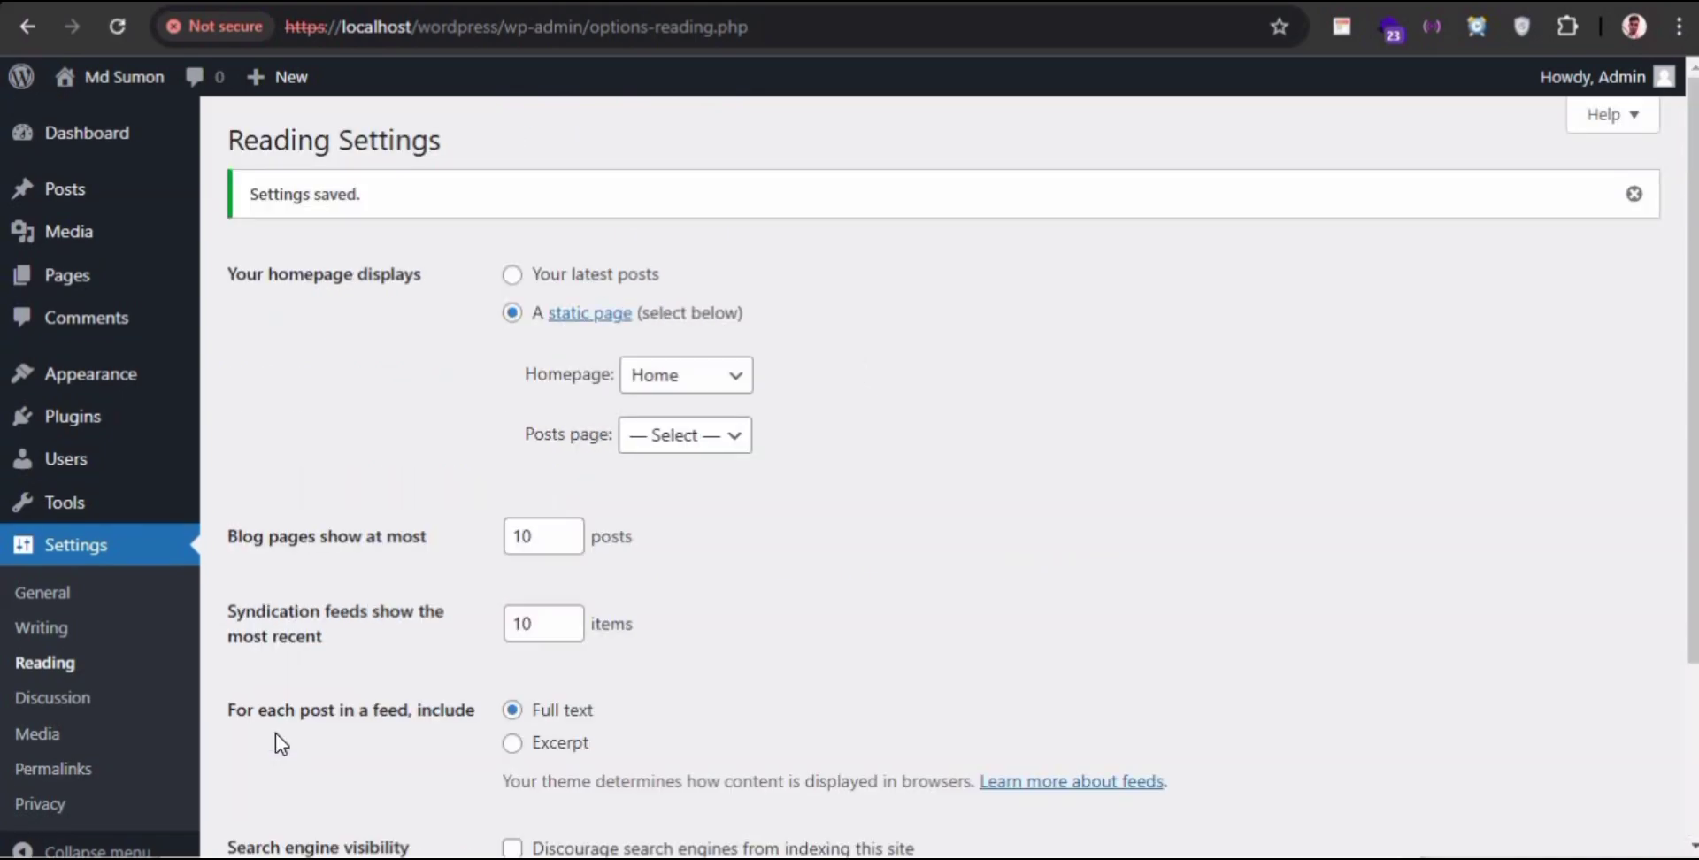
- Review the site's Discussion and Media settings
left_click(72, 697)
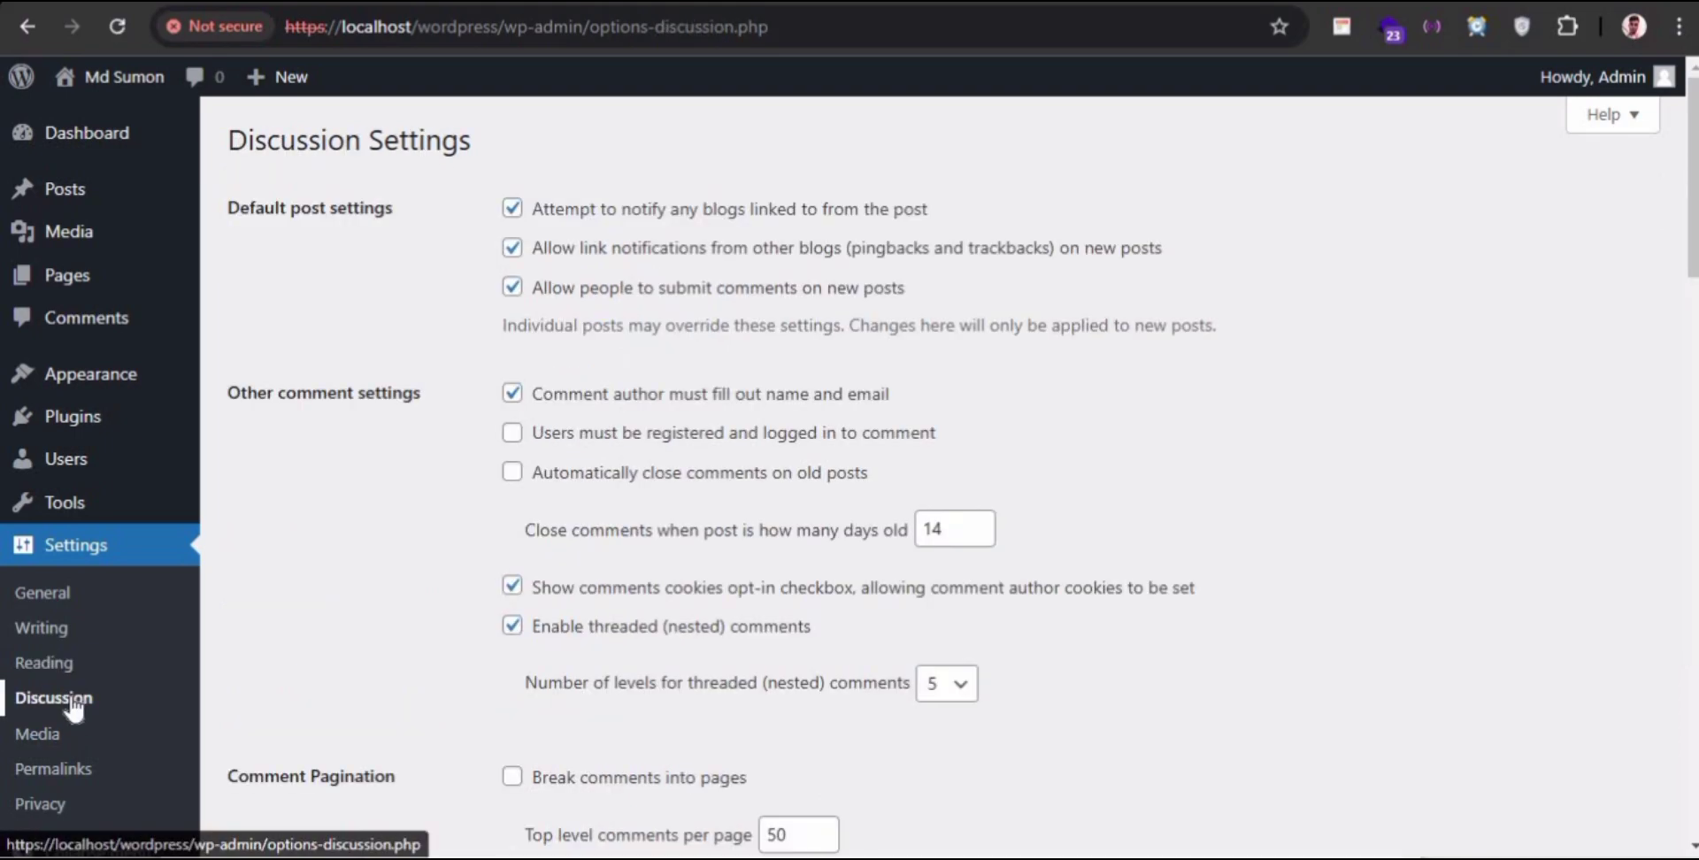
scroll(496, 552, "down", 15)
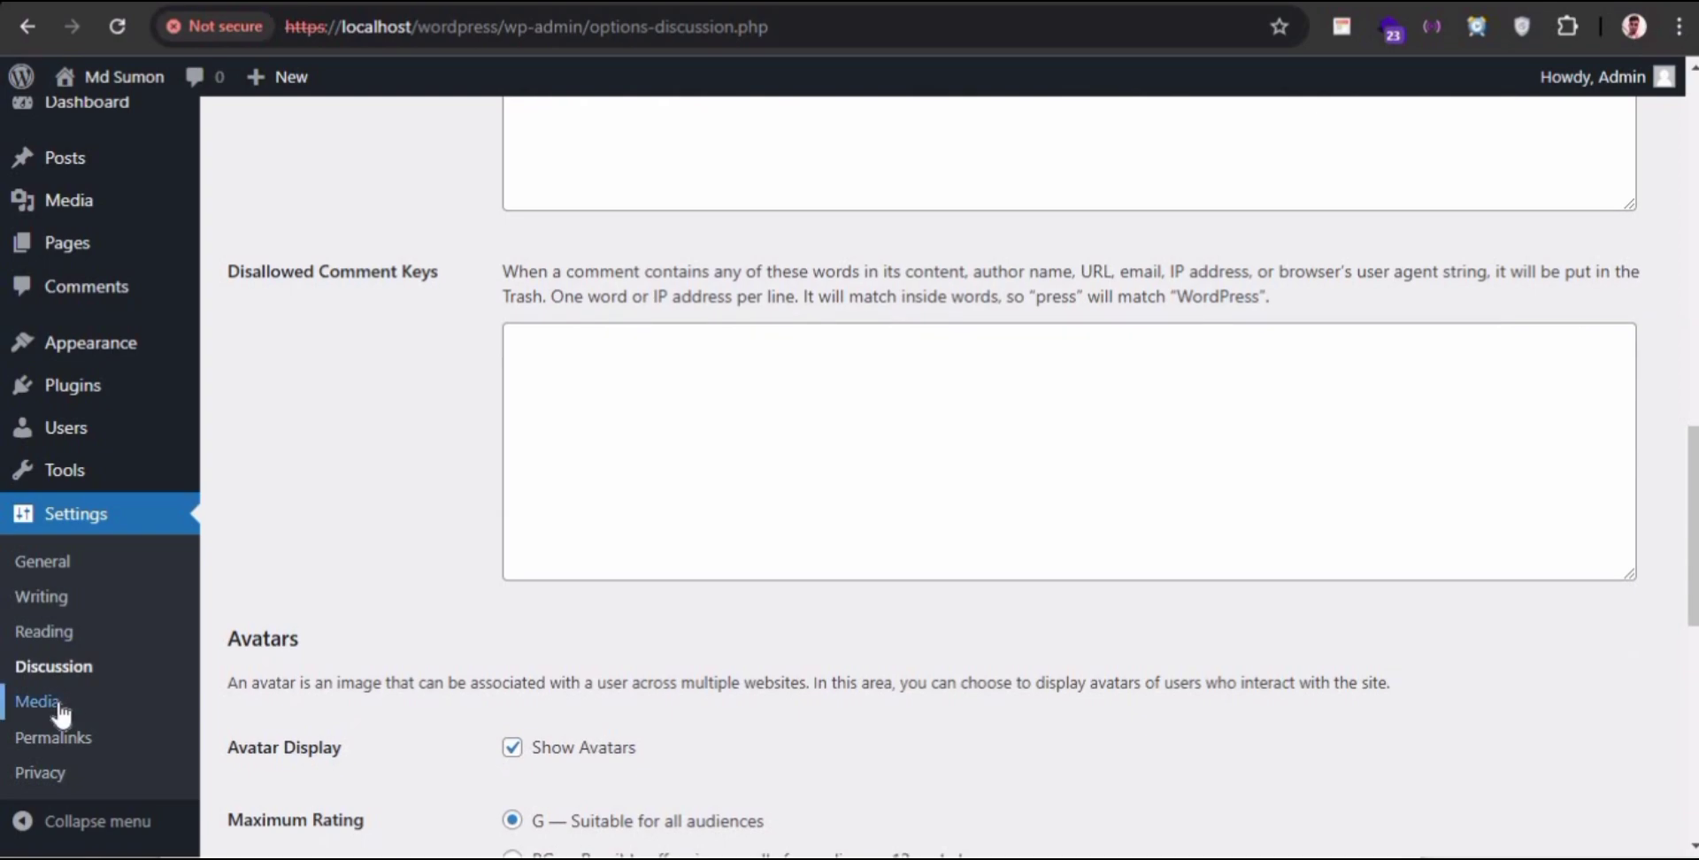
left_click(58, 705)
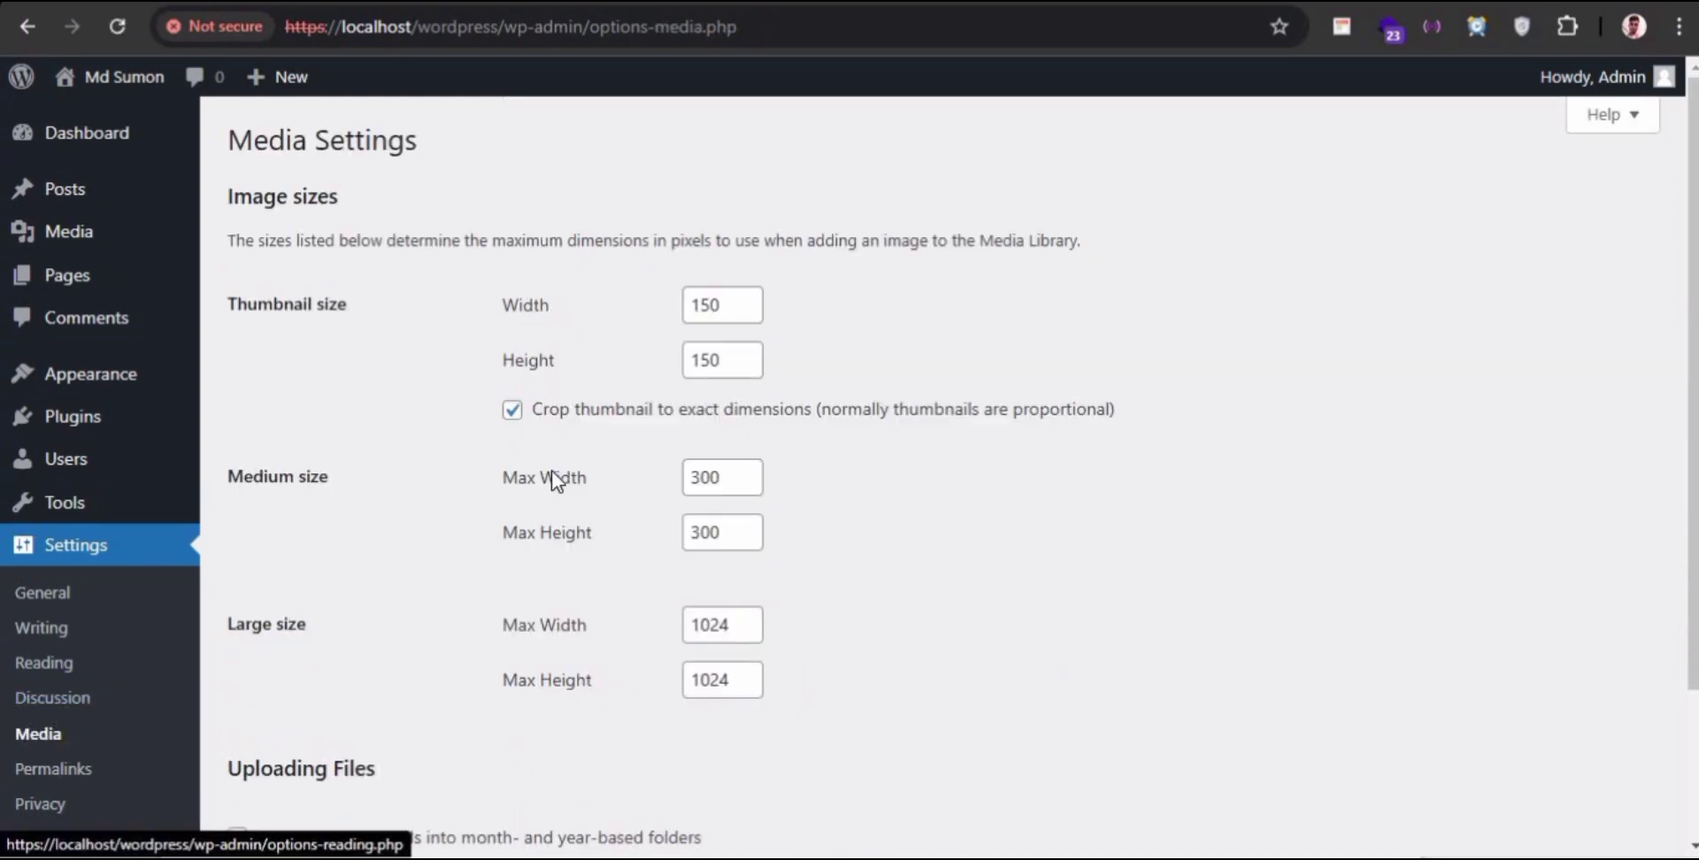
scroll(550, 478, "down", 3)
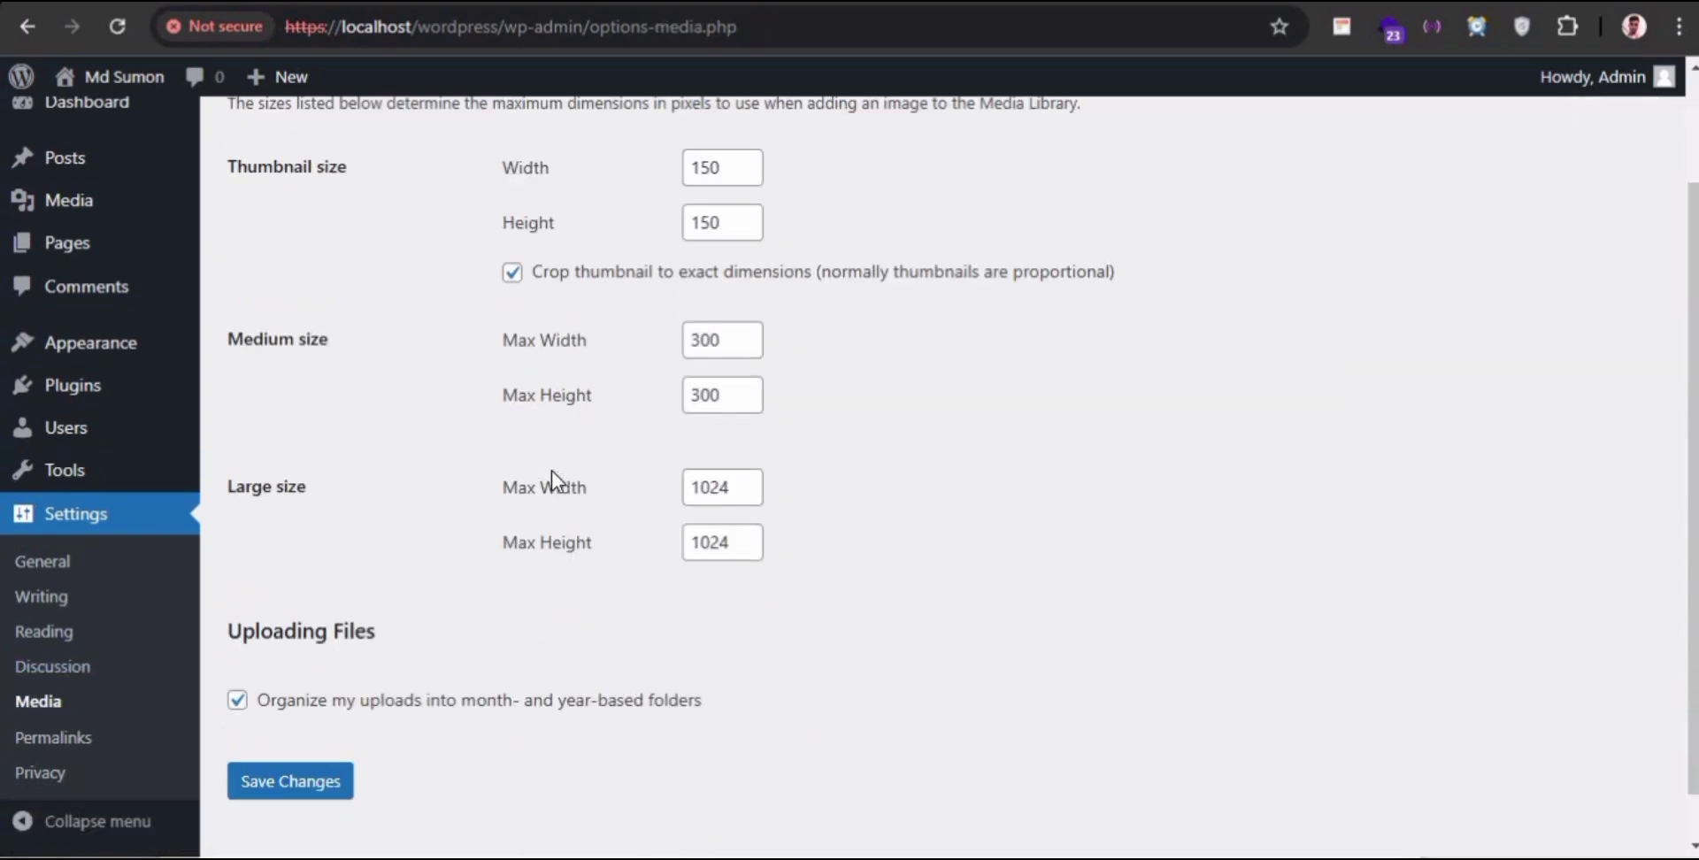
- Set the site's permalink structure to Post name and save the changes
left_click(46, 742)
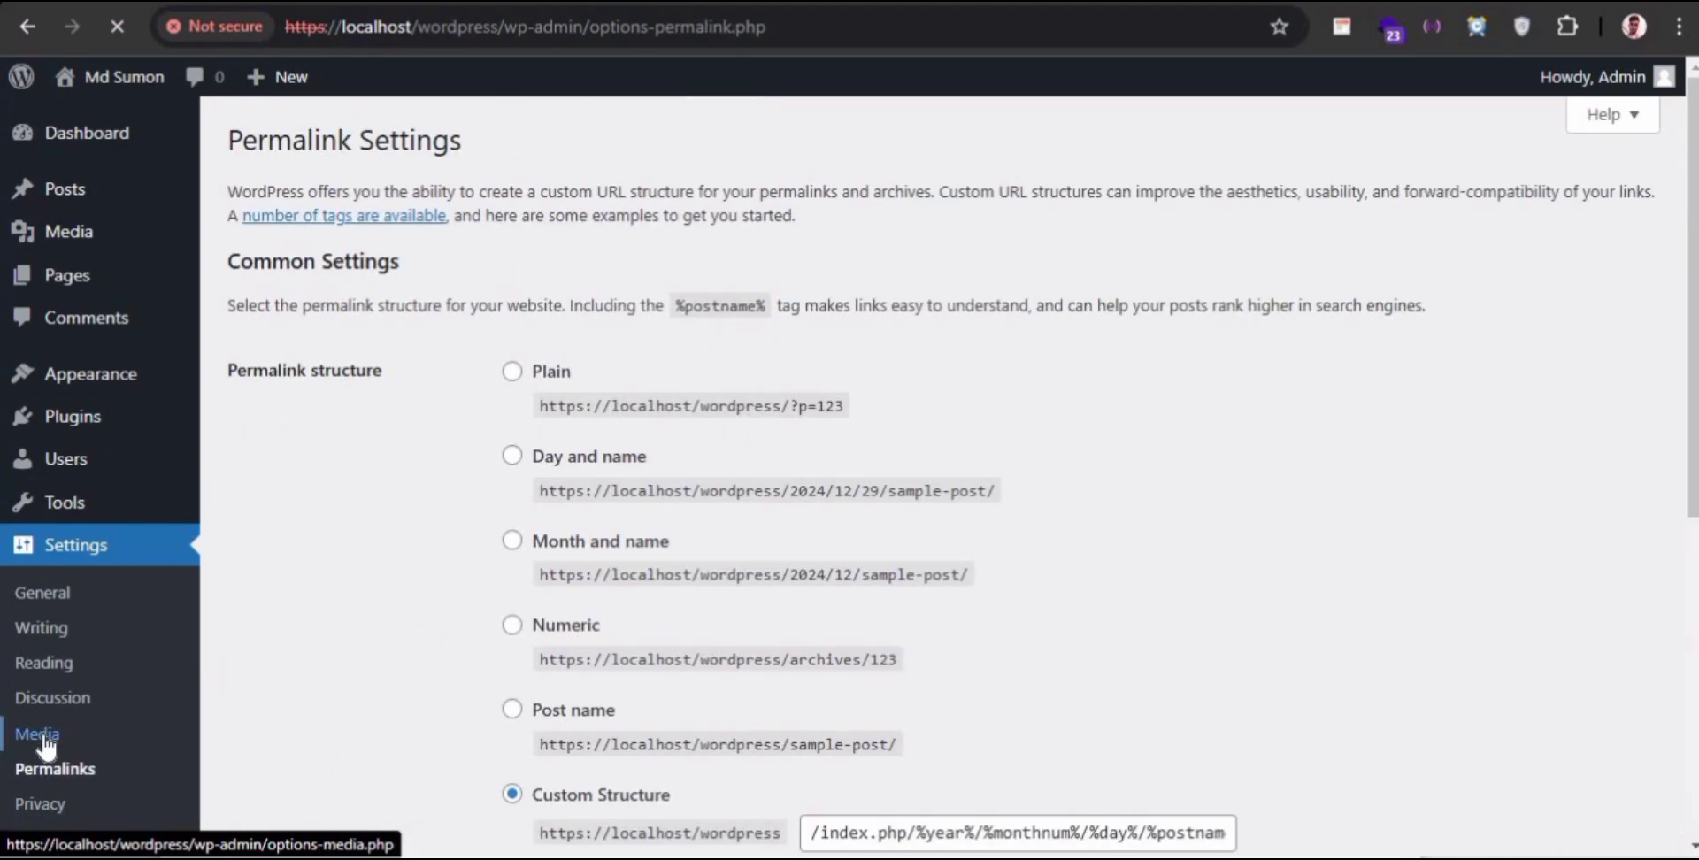
scroll(444, 664, "down", 2)
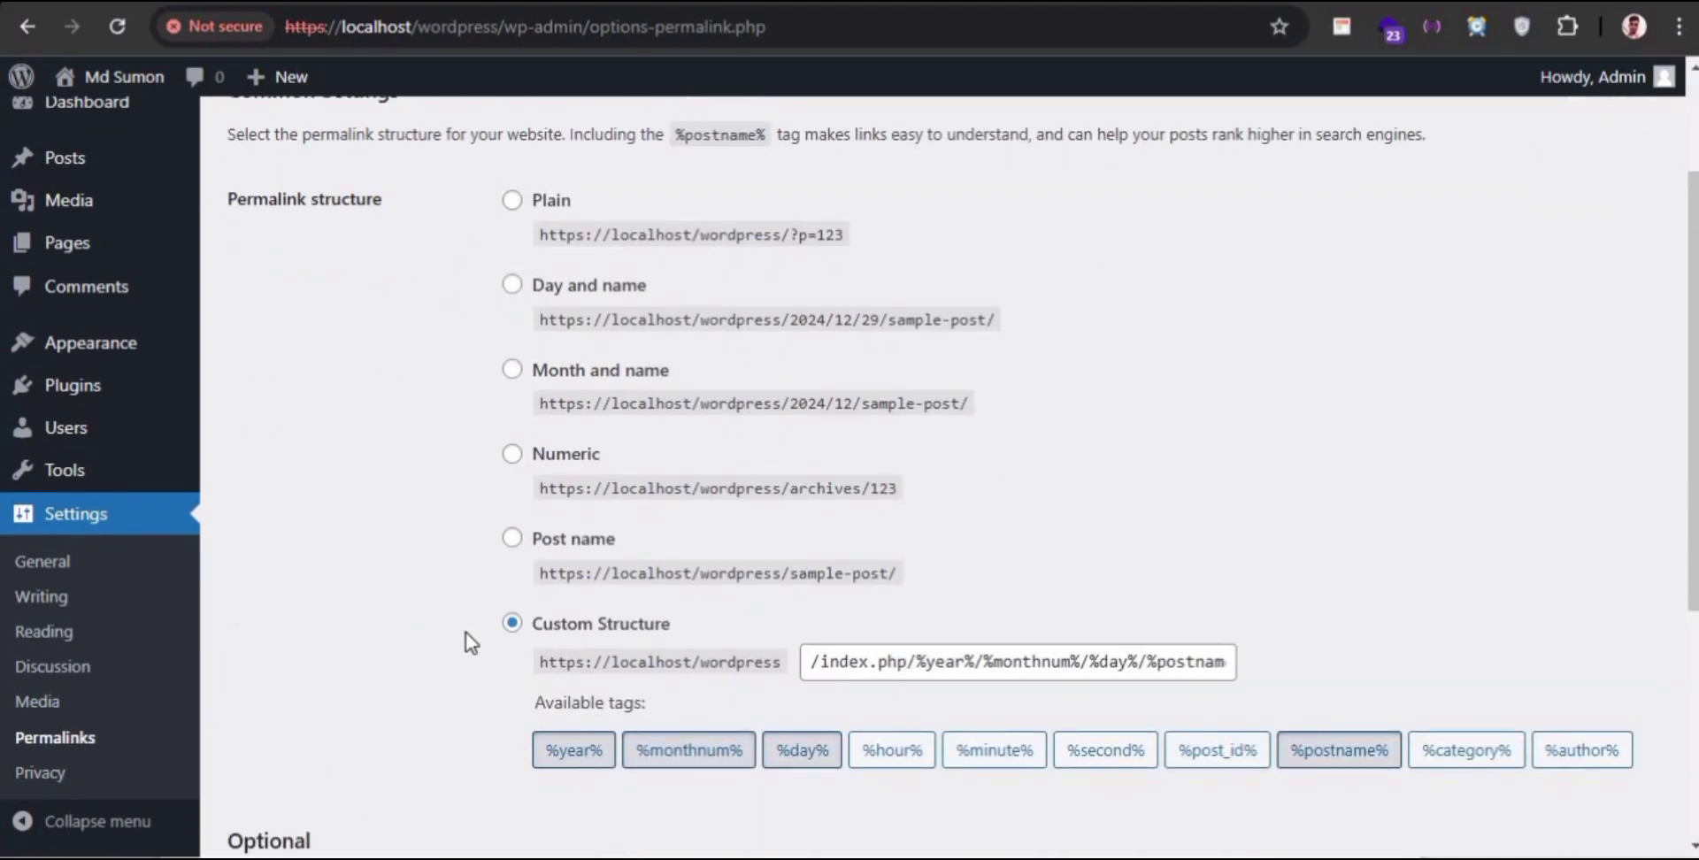
left_click(513, 539)
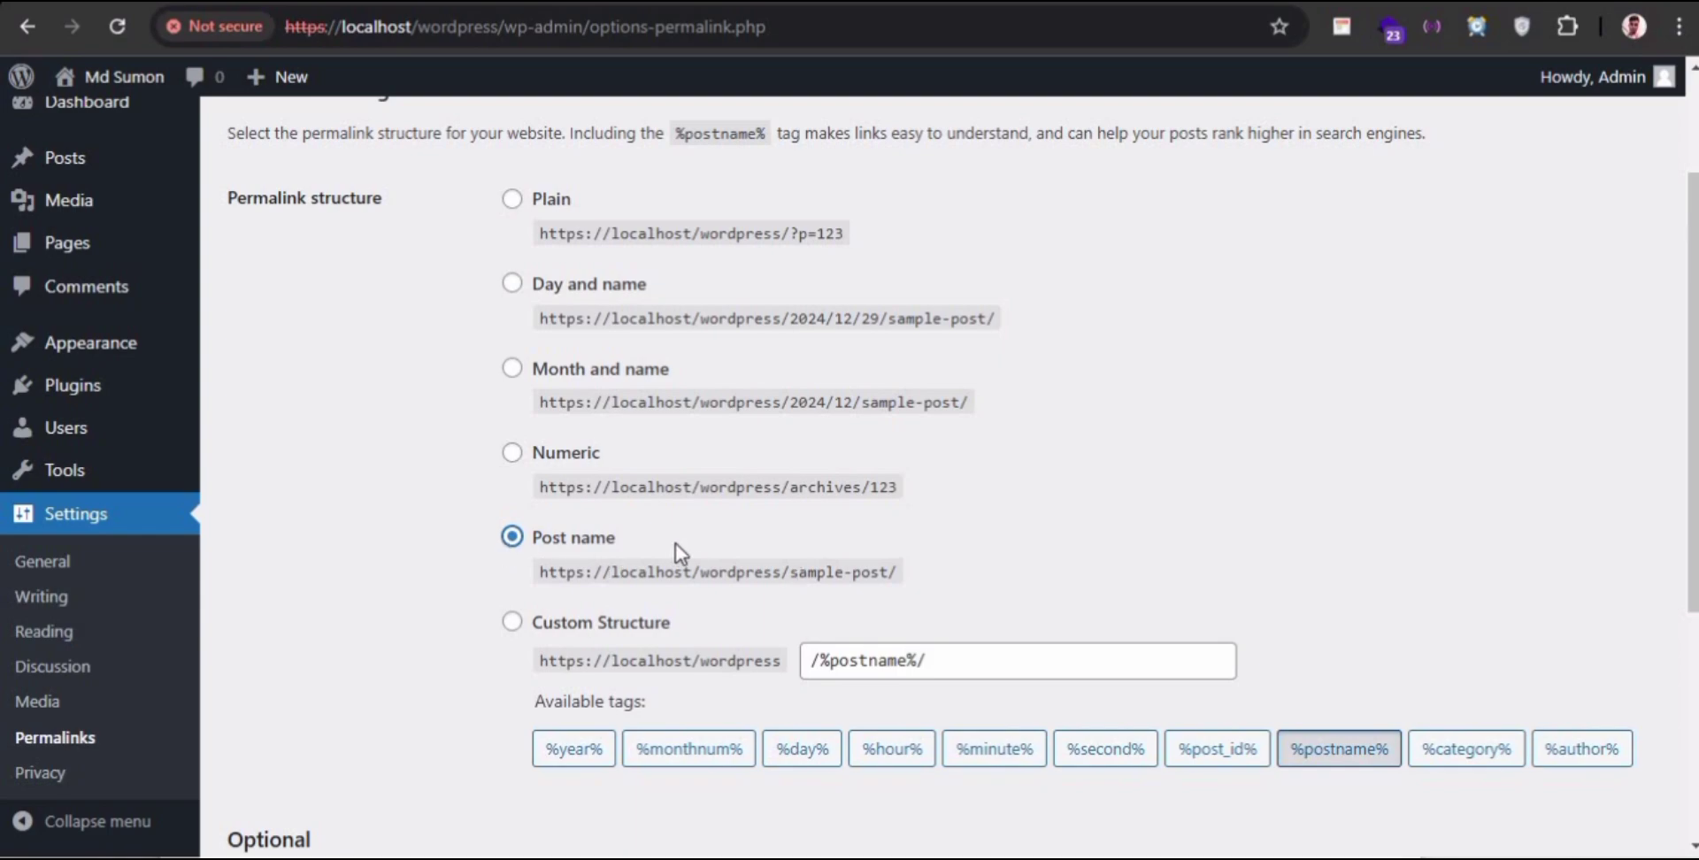
scroll(676, 544, "down", 5)
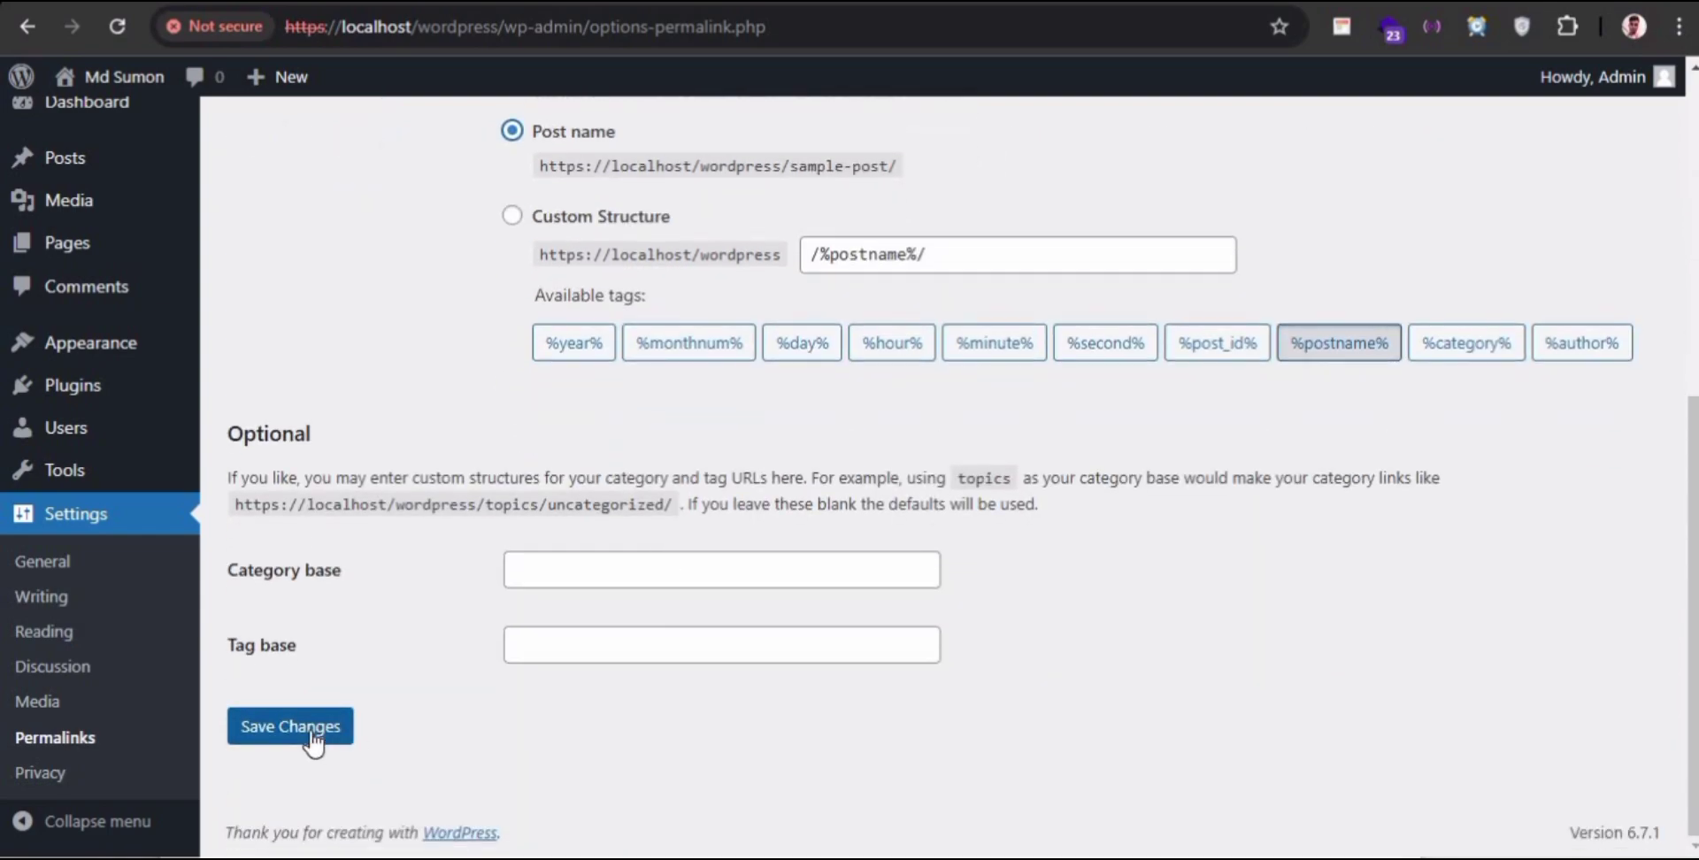
left_click(310, 734)
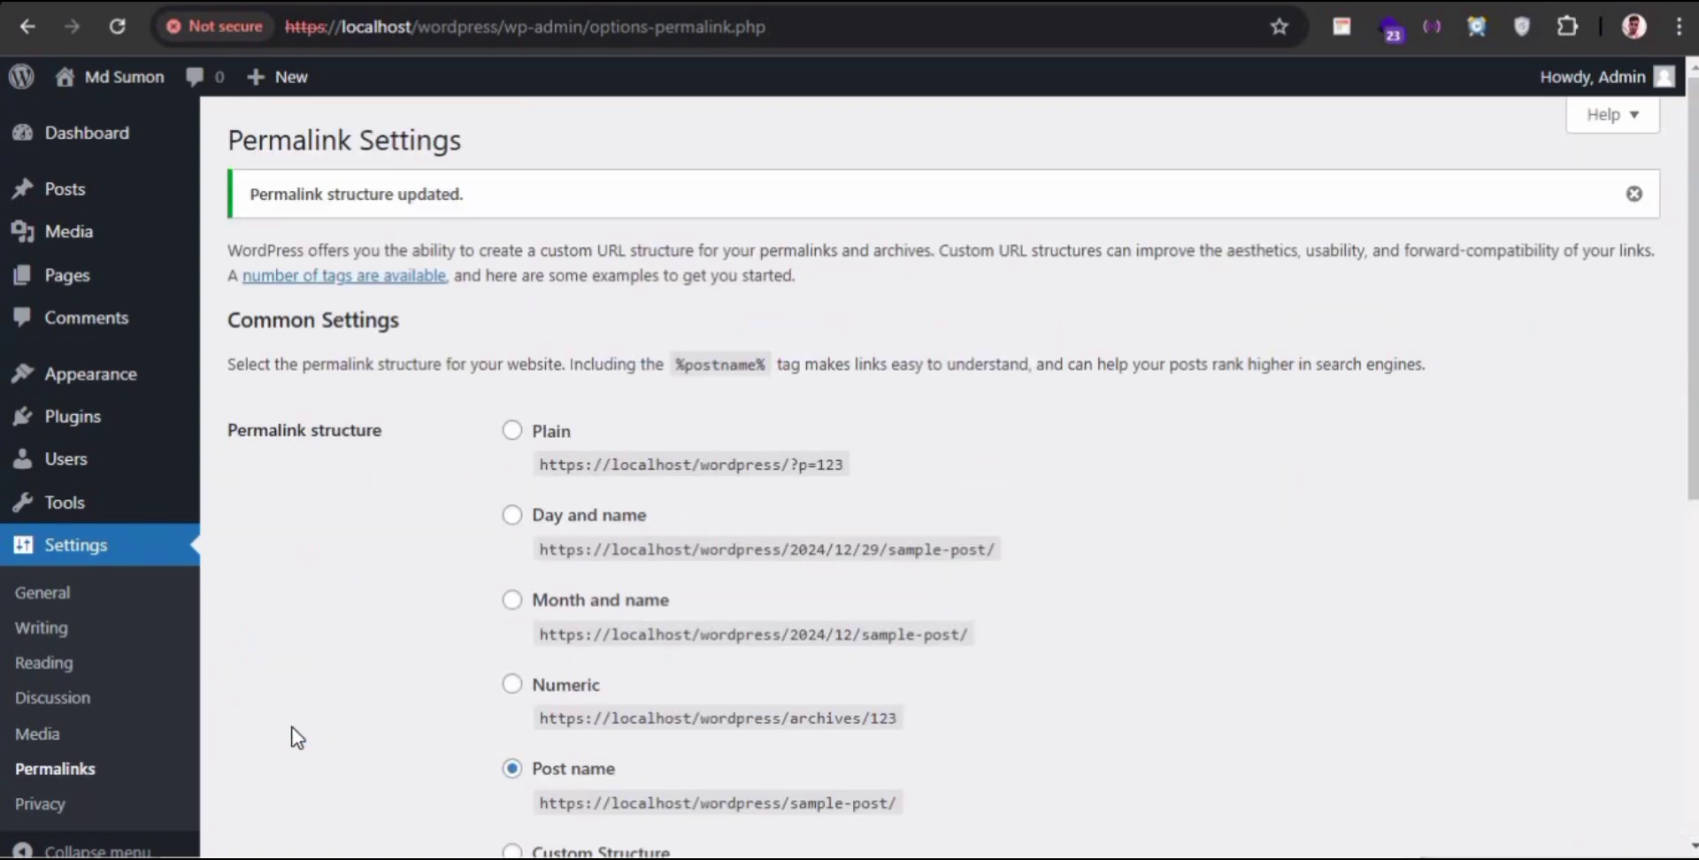
scroll(95, 561, "down", 4)
scroll(95, 561, "up", 4)
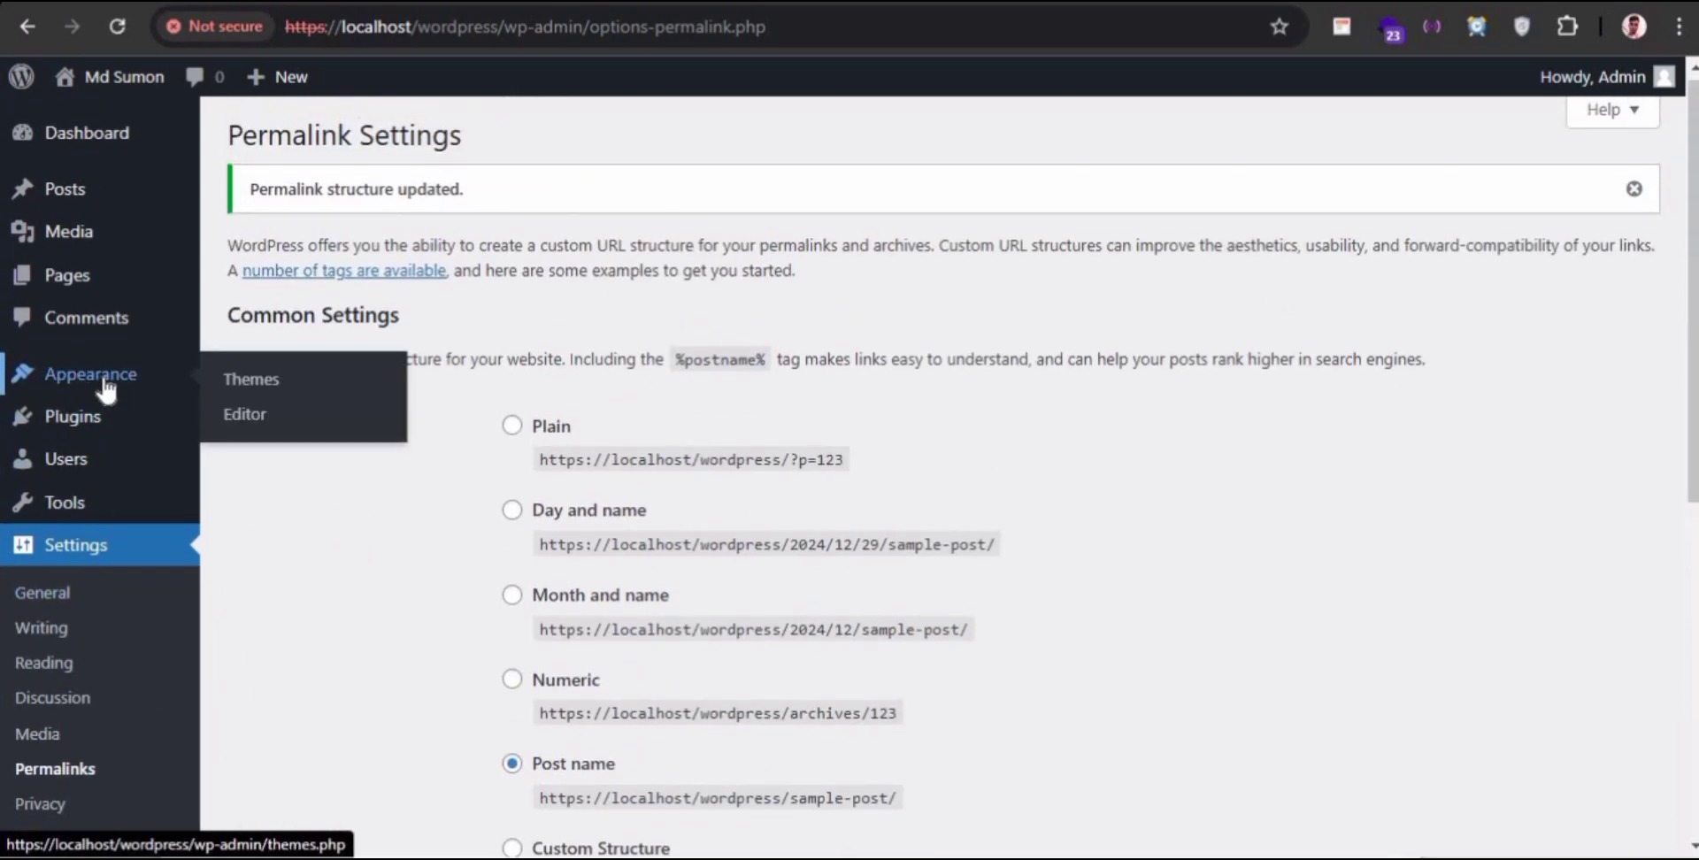
- Delete the Twenty Twenty-Four theme from the installed themes and confirm the deletion
left_click(105, 388)
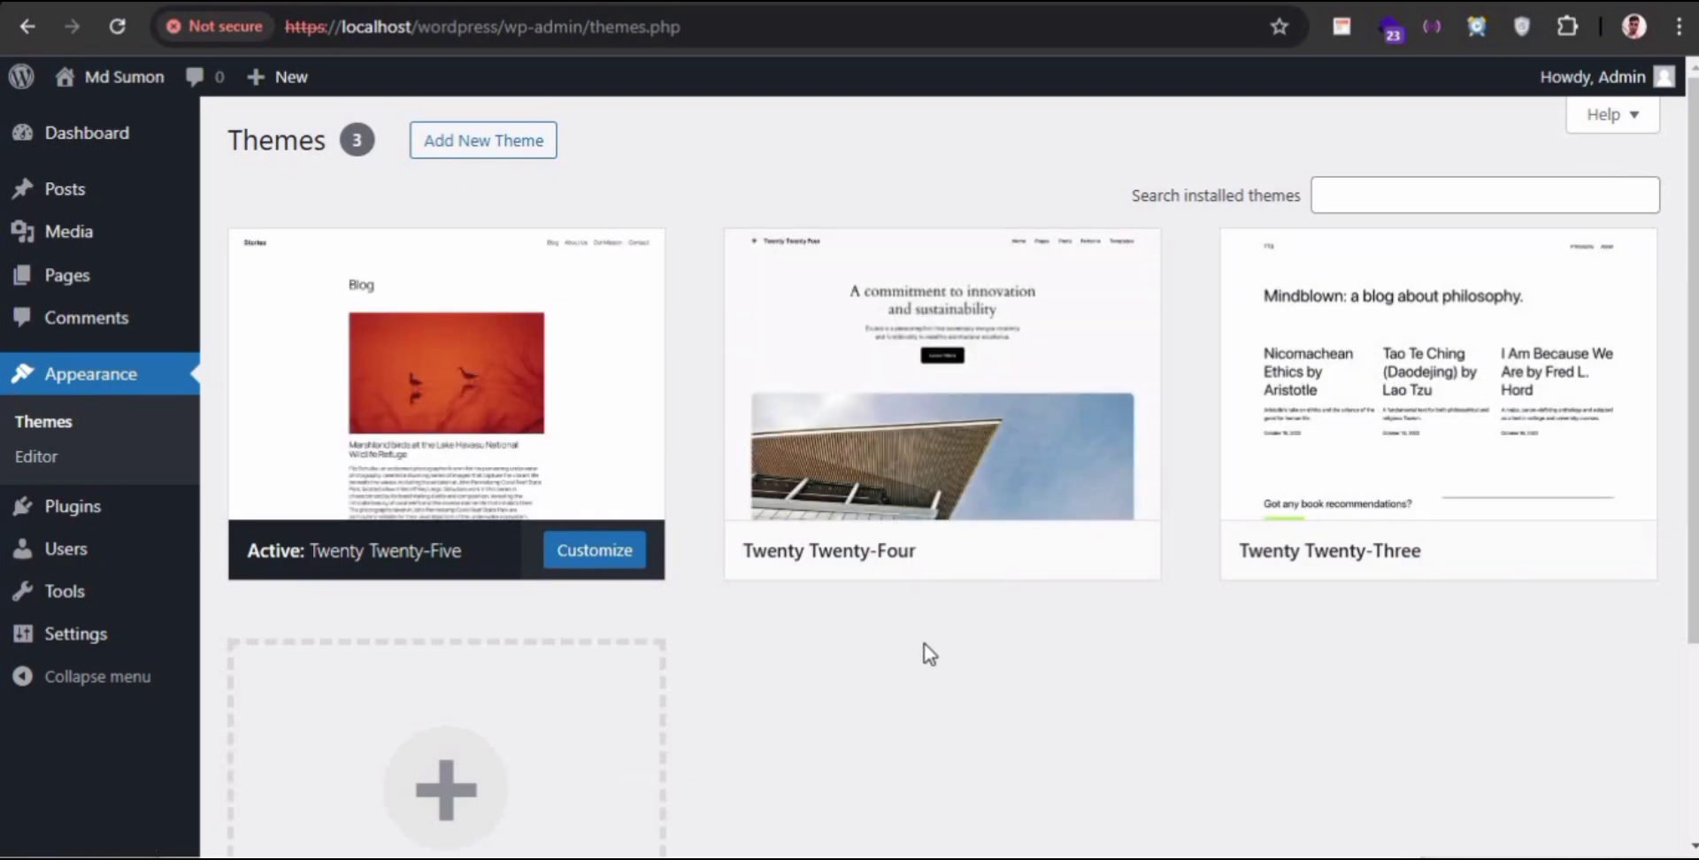
mouse_move(1125, 420)
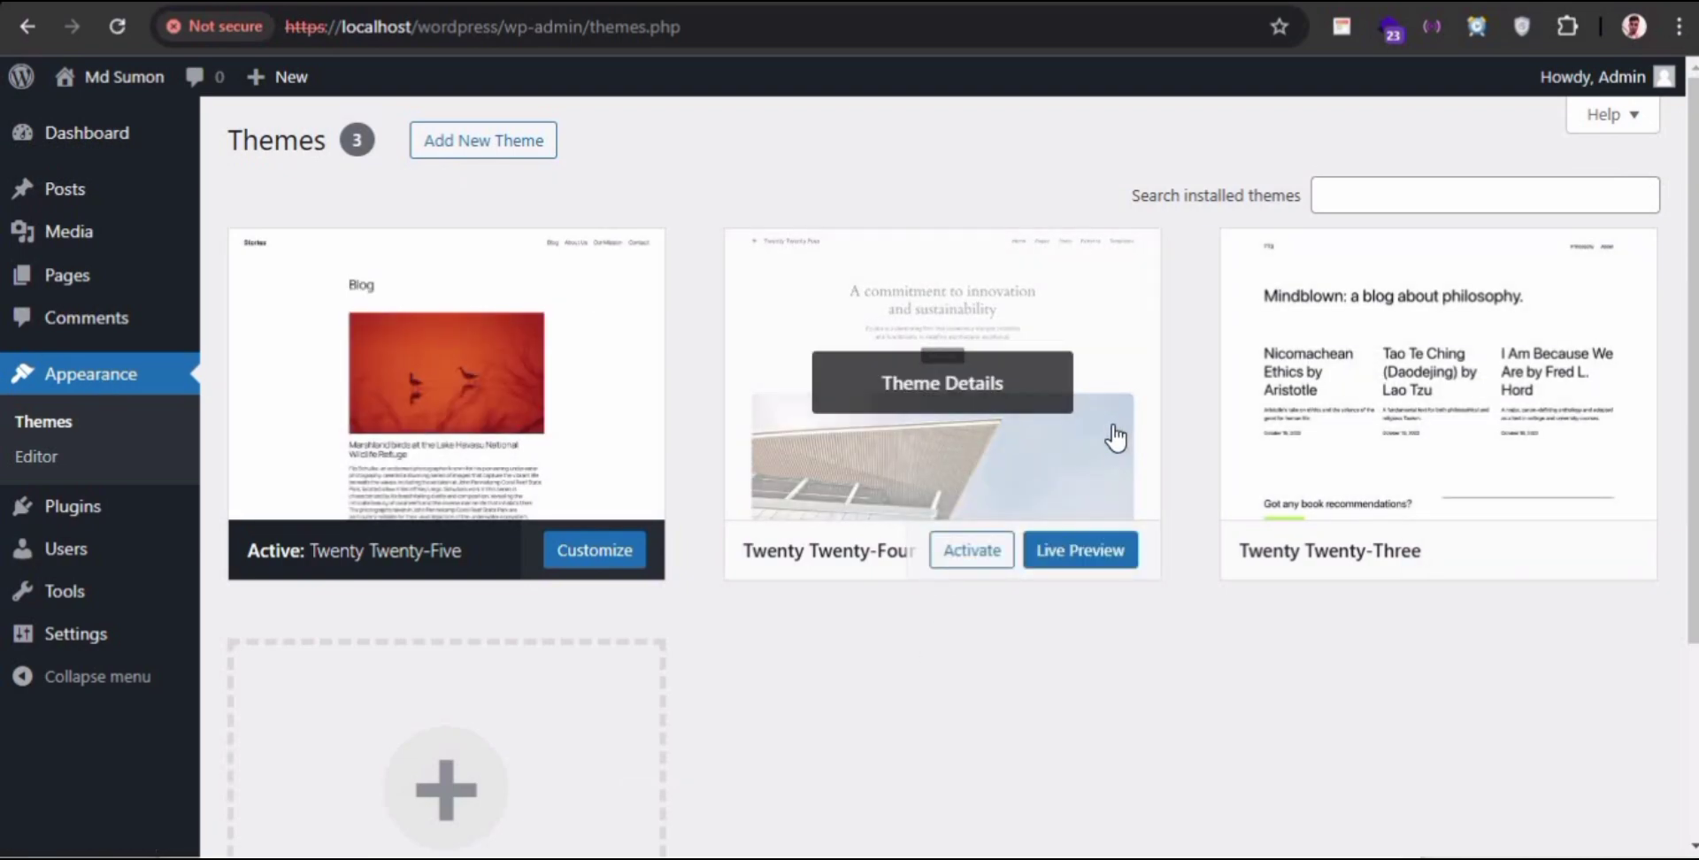
left_click(1116, 437)
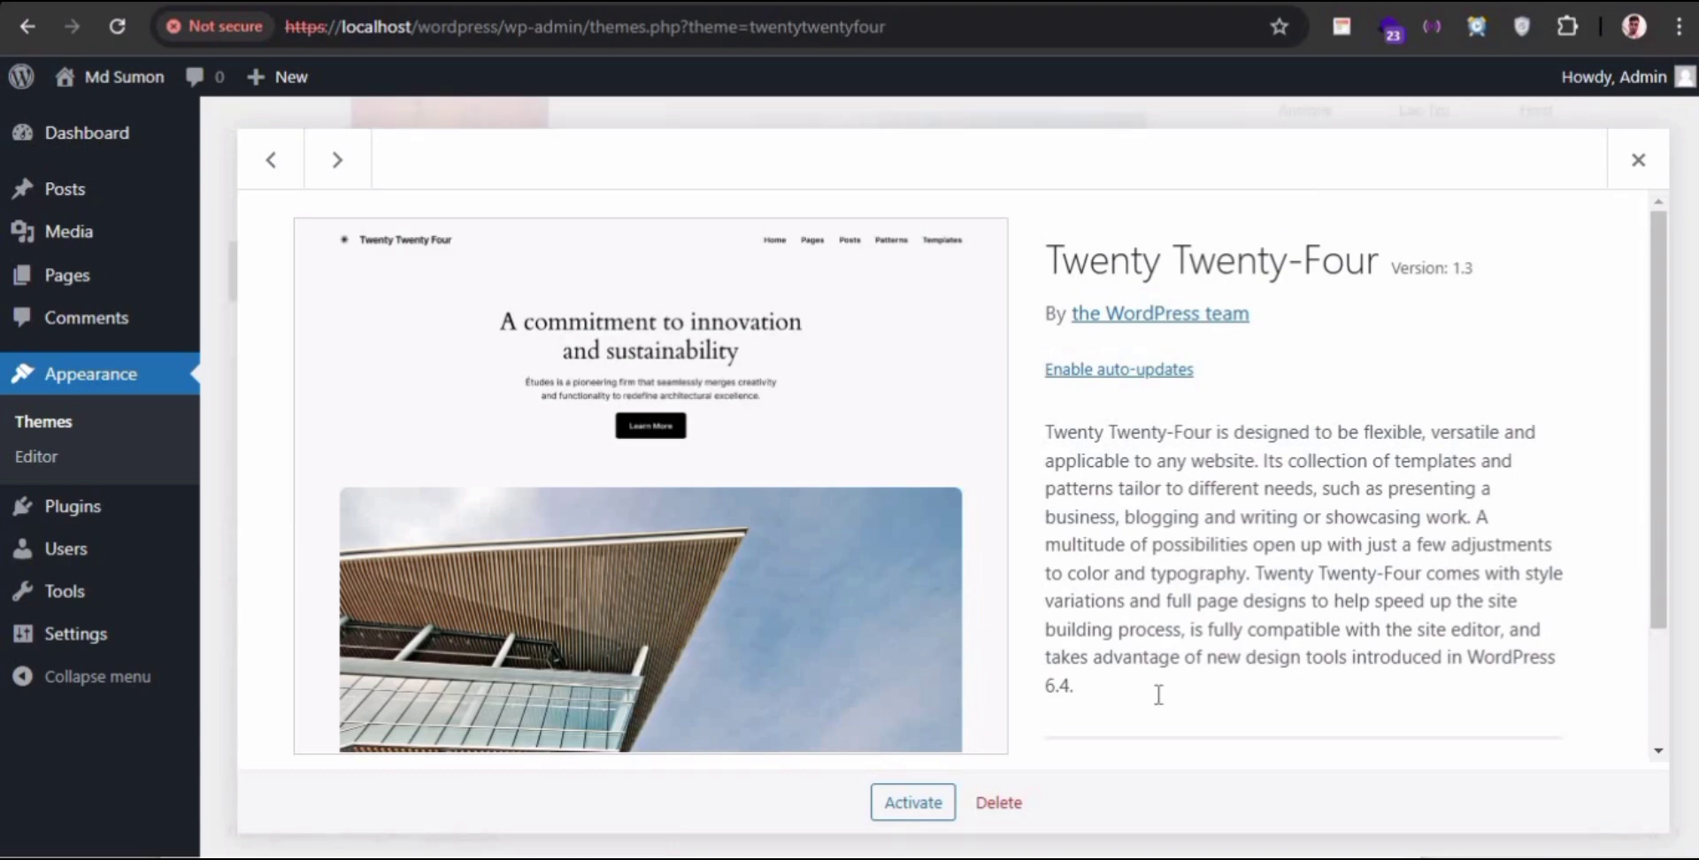
left_click(999, 802)
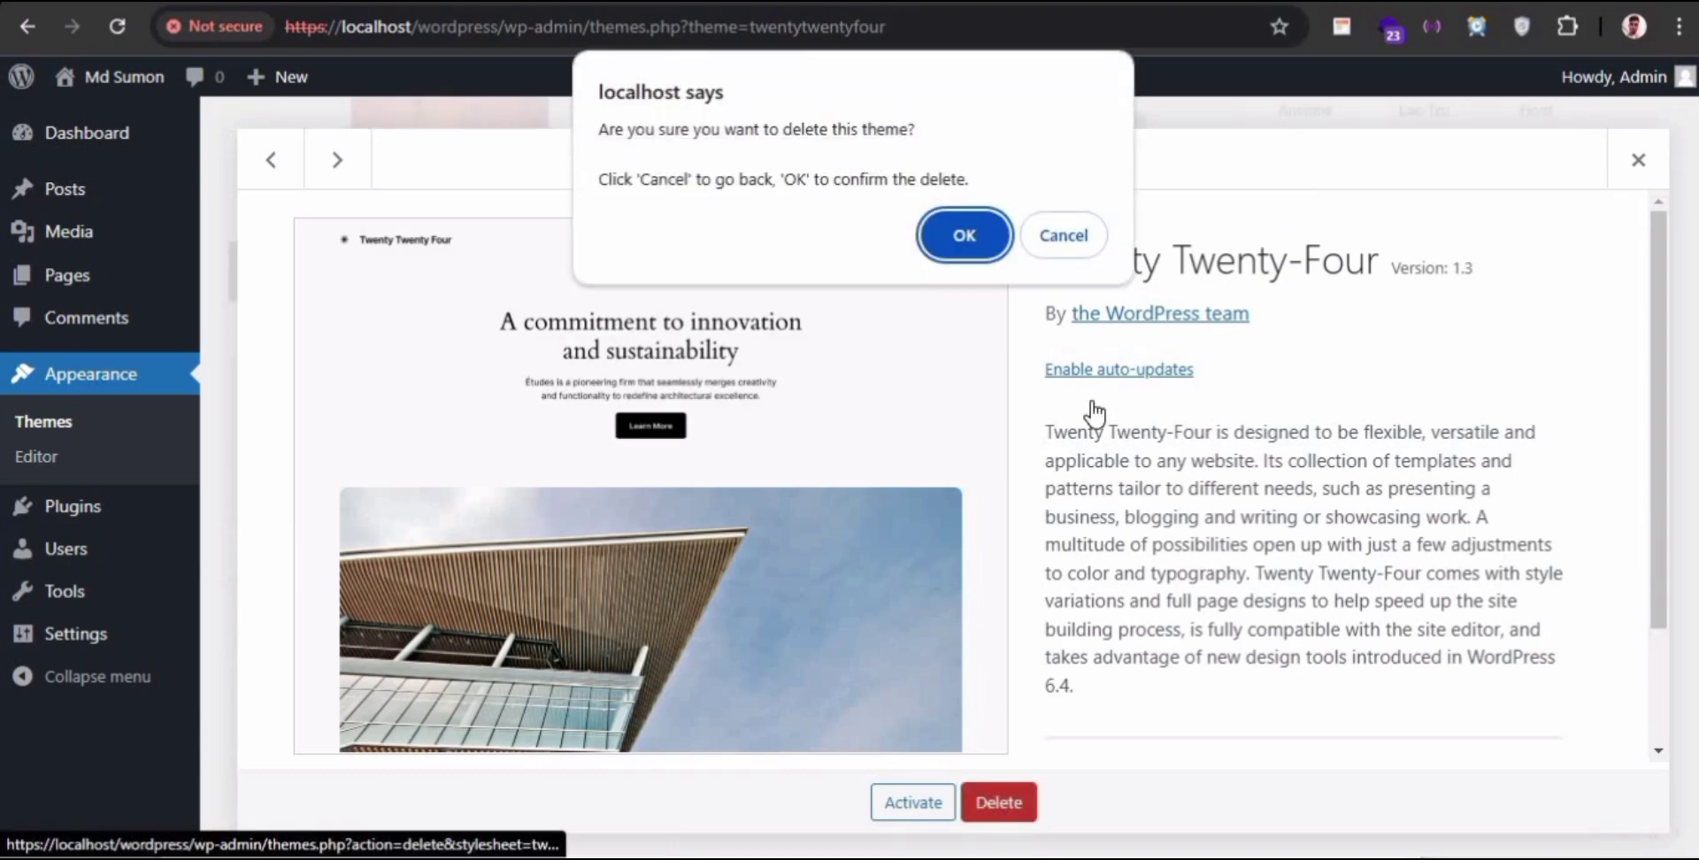
left_click(963, 233)
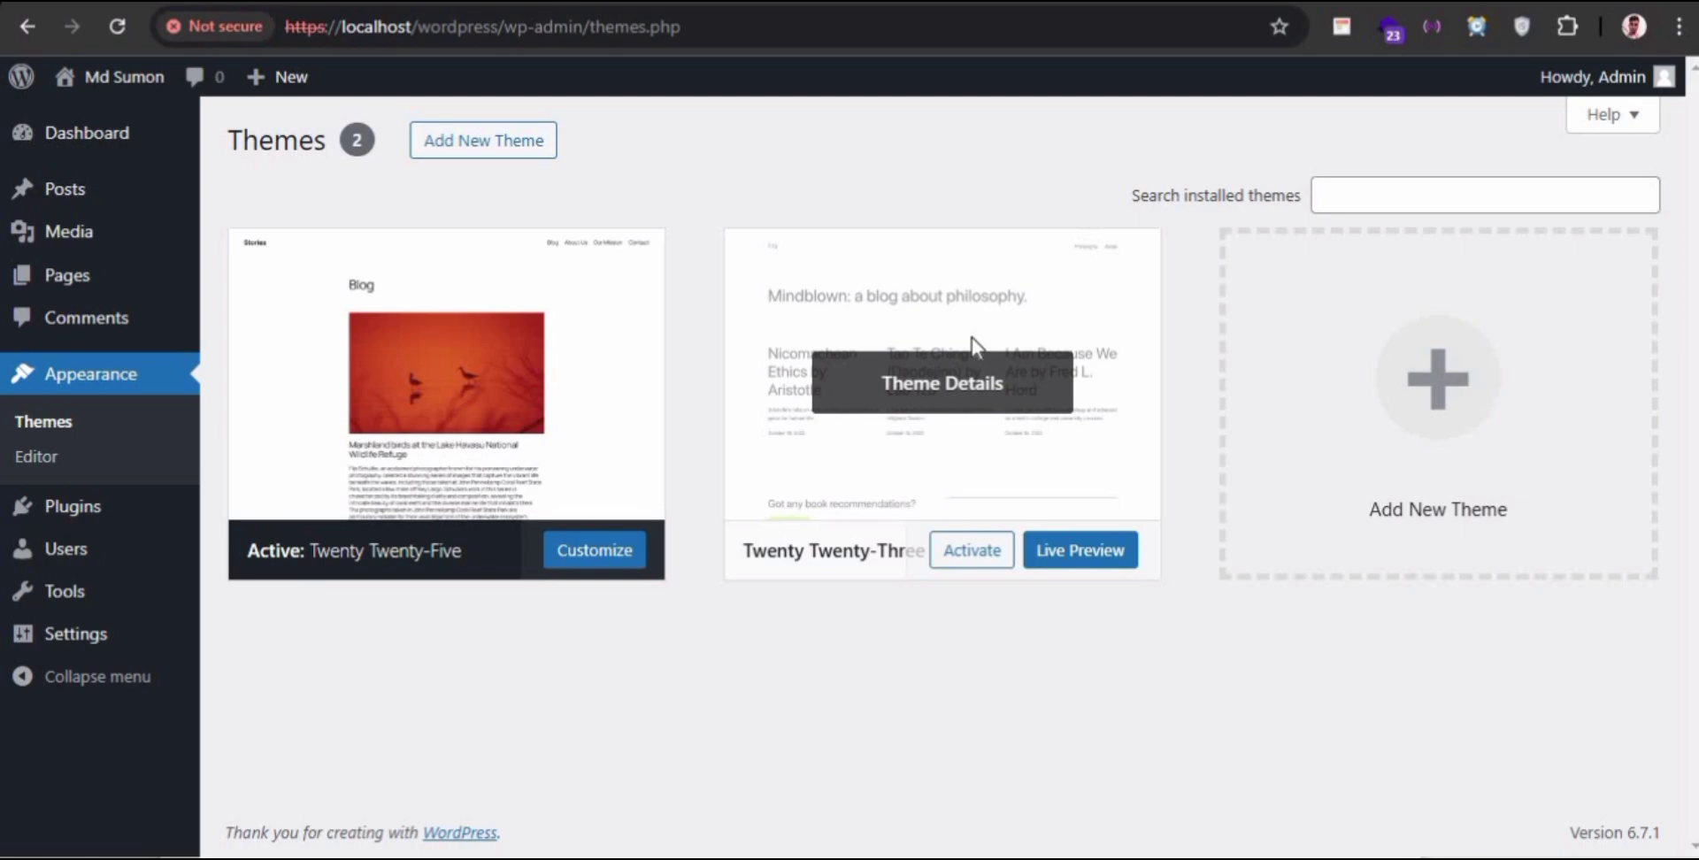
- Delete the Twenty Twenty-Three theme as well and confirm its removal
left_click(972, 337)
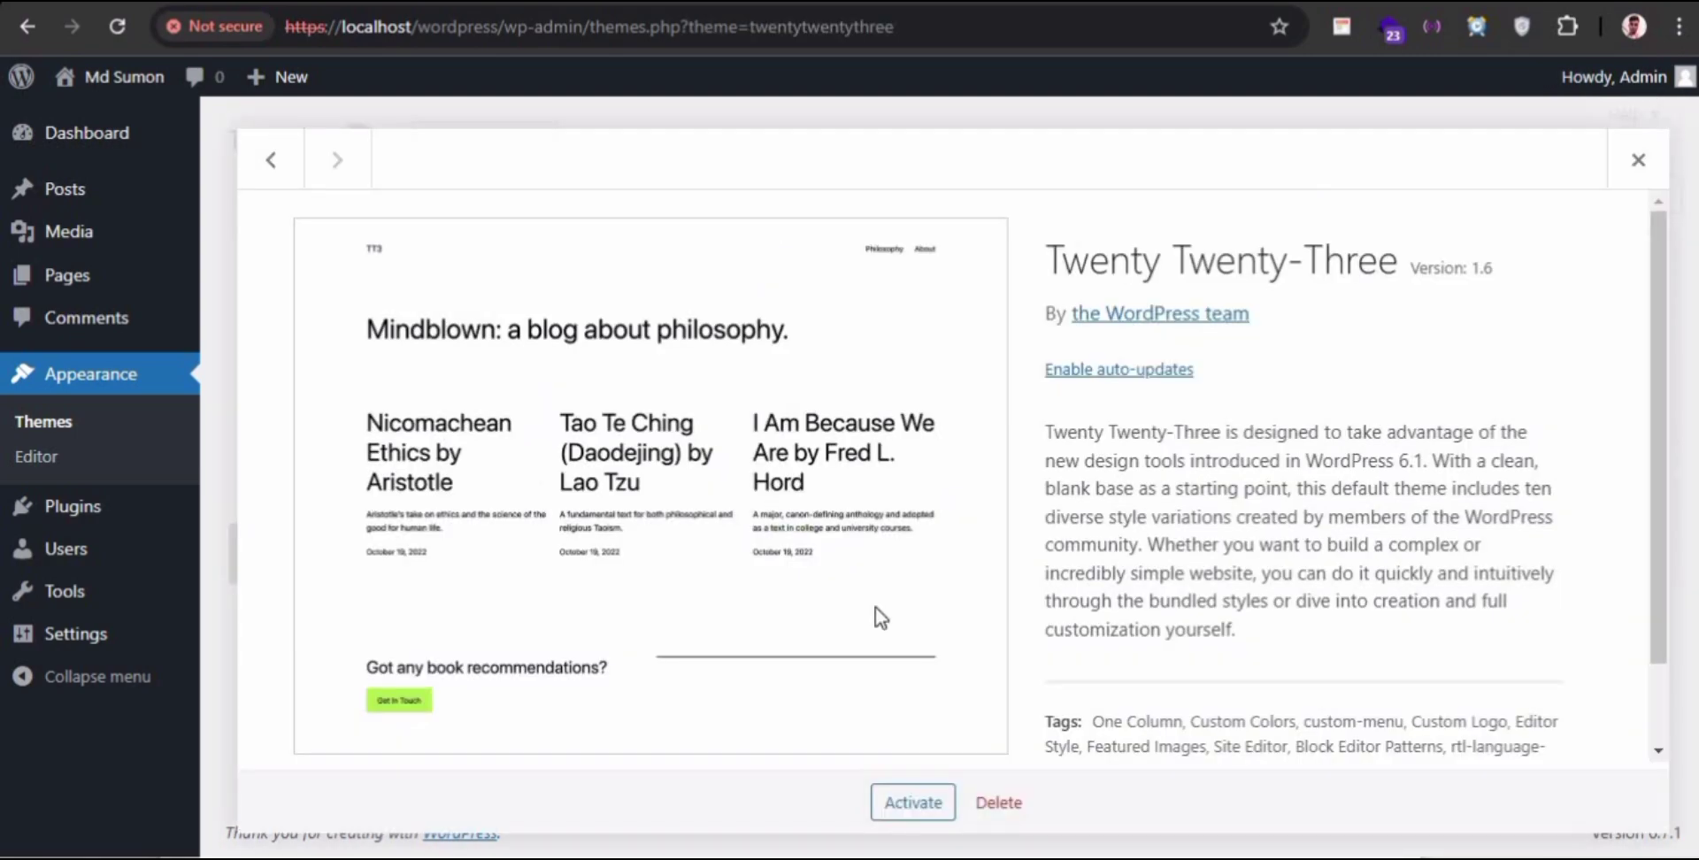
left_click(1000, 803)
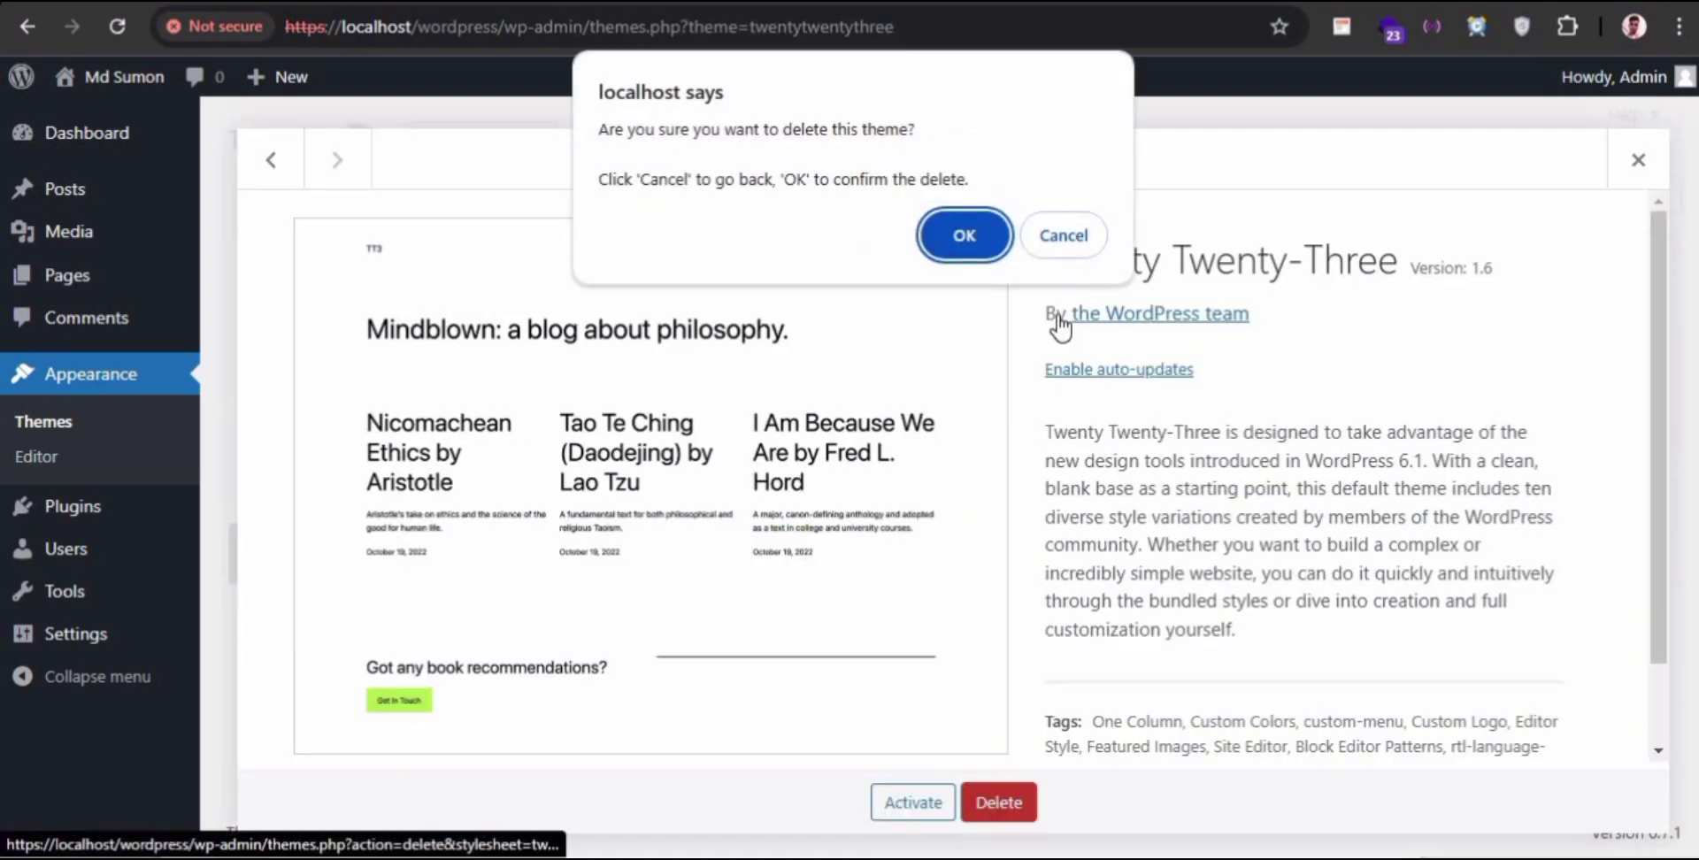
left_click(961, 243)
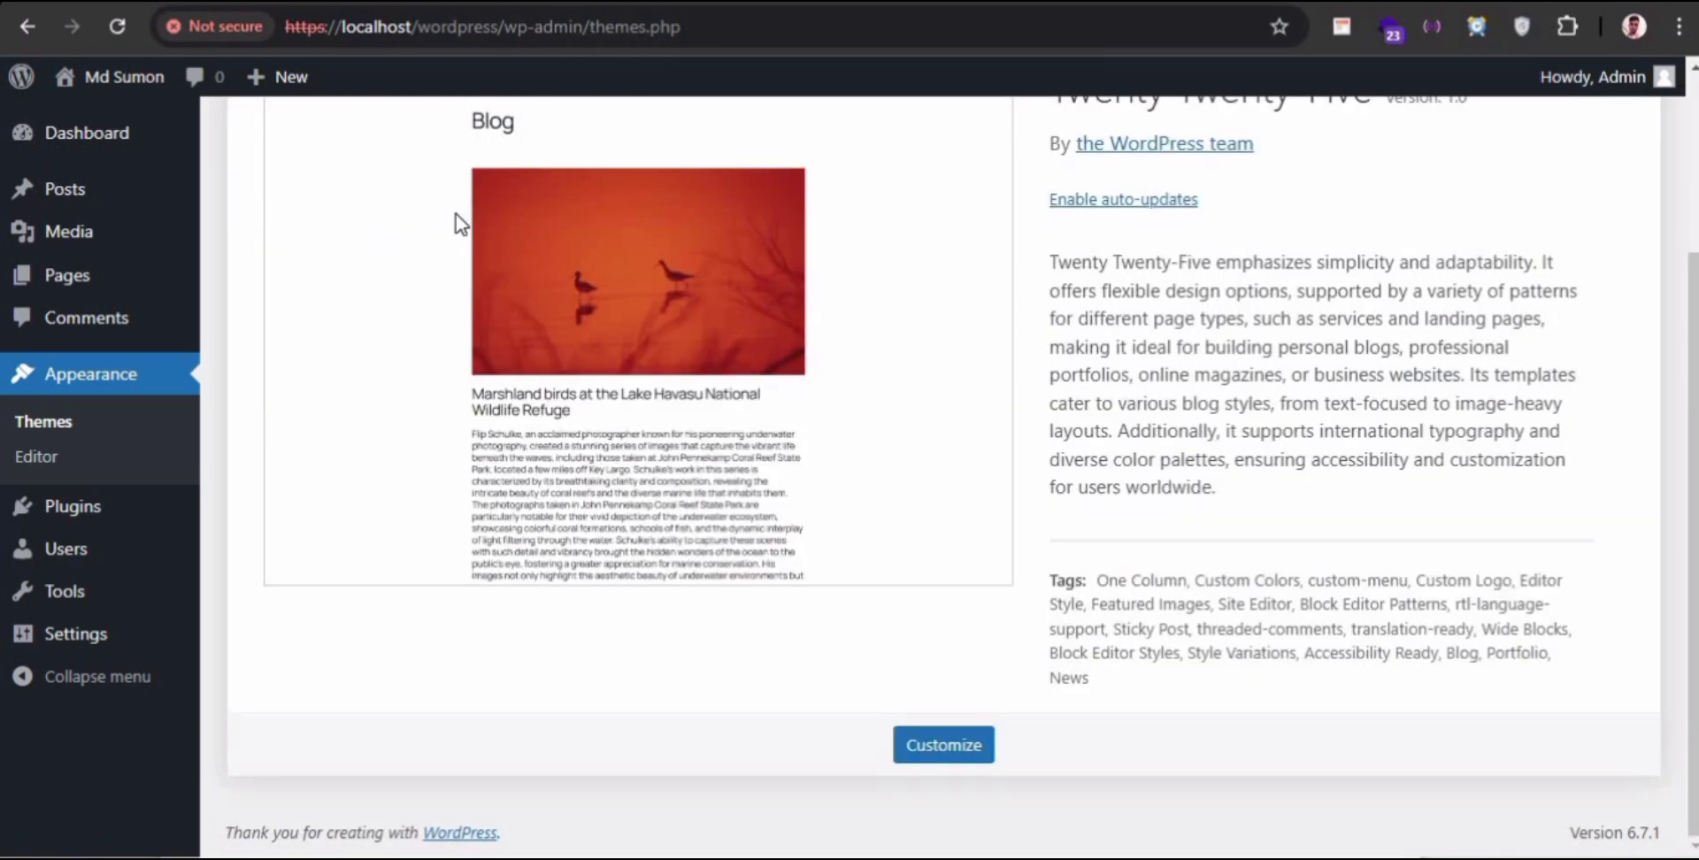
- Browse the popular themes available for installation
scroll(796, 271, "up", 3)
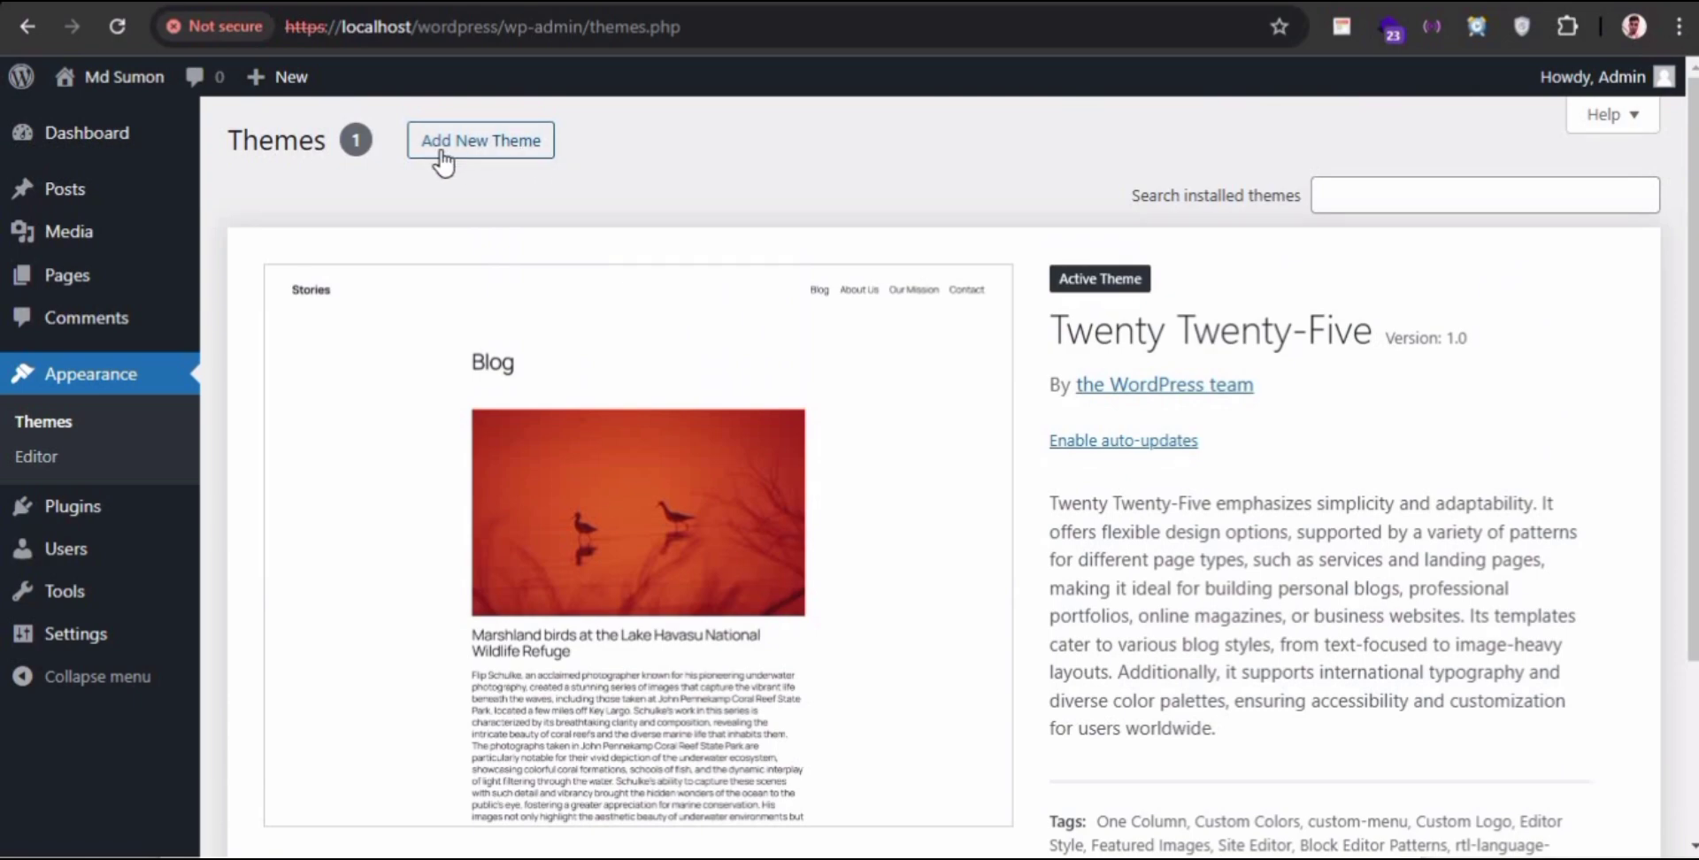
left_click(535, 157)
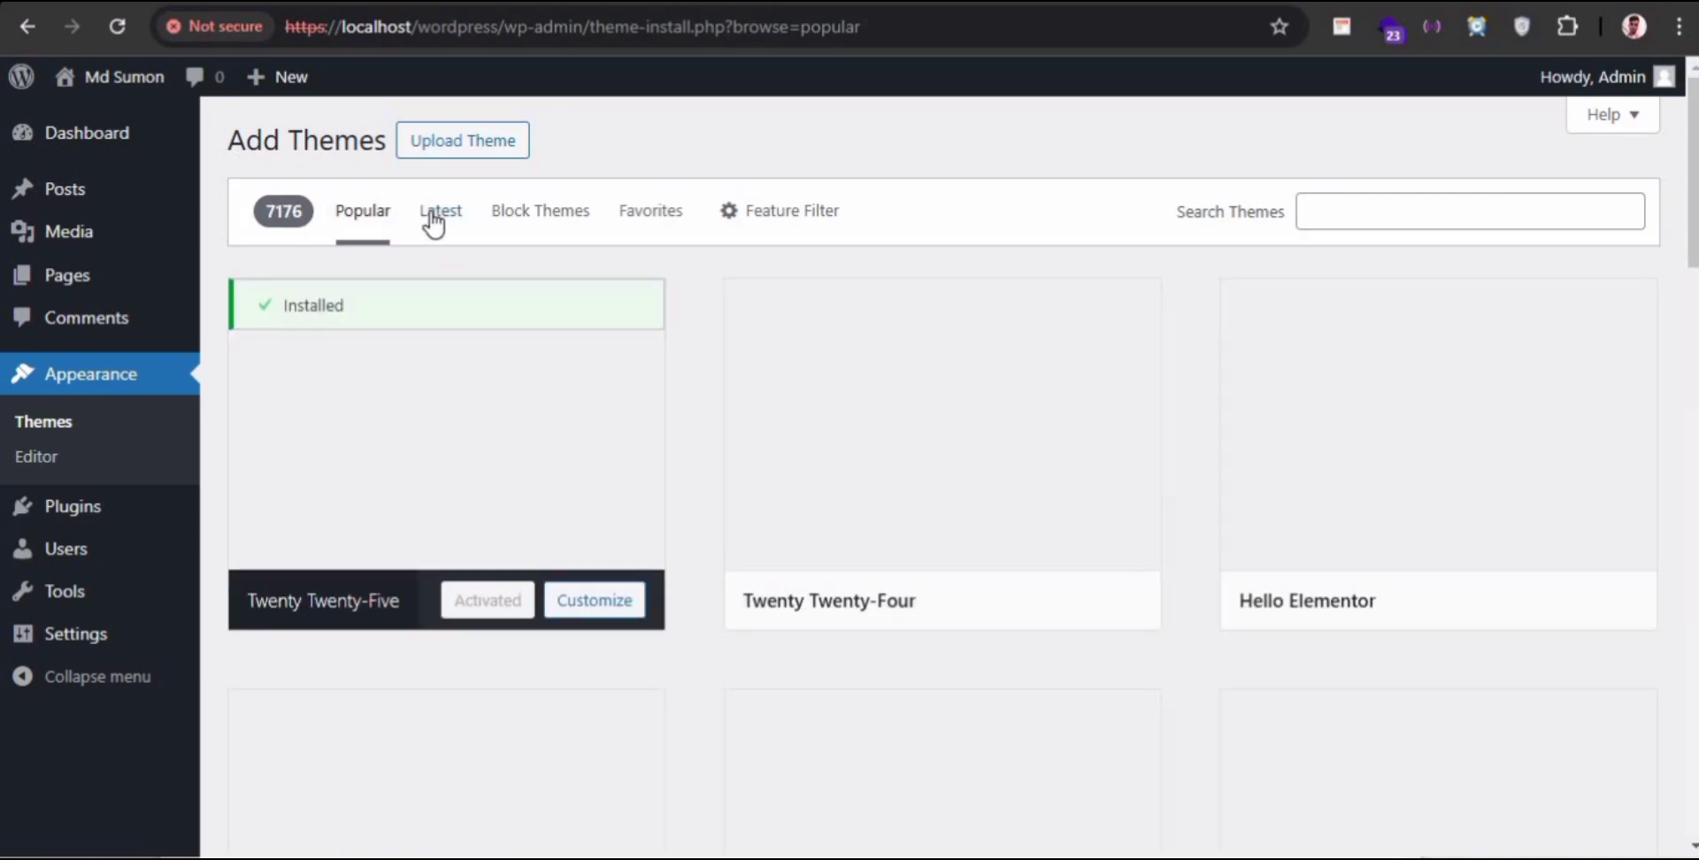
scroll(467, 500, "down", 2)
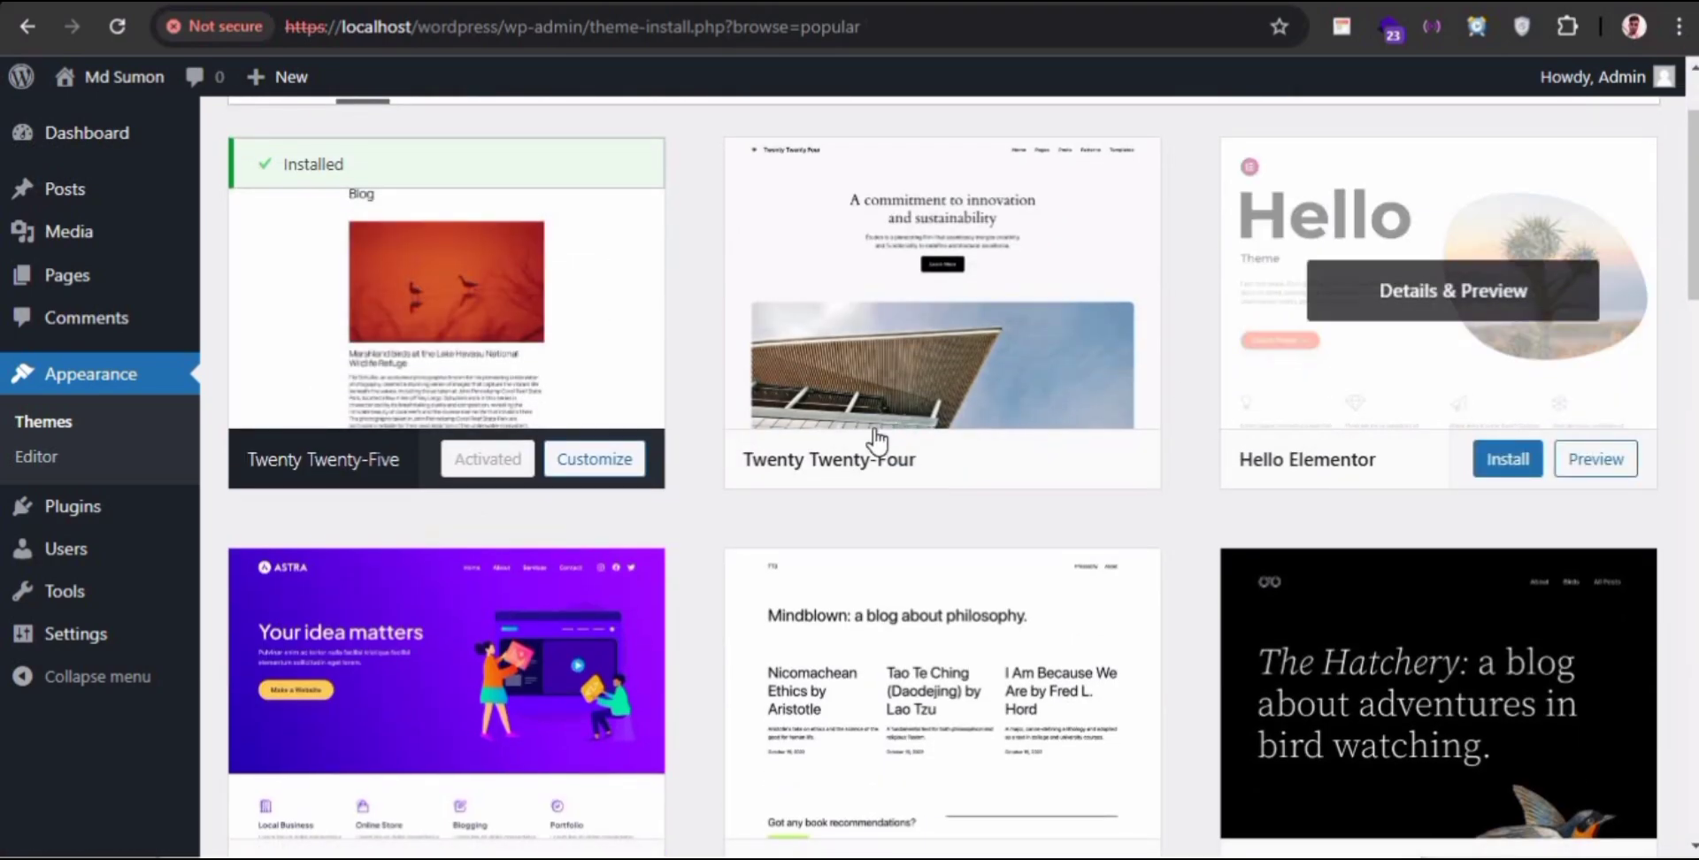
scroll(875, 440, "down", 1)
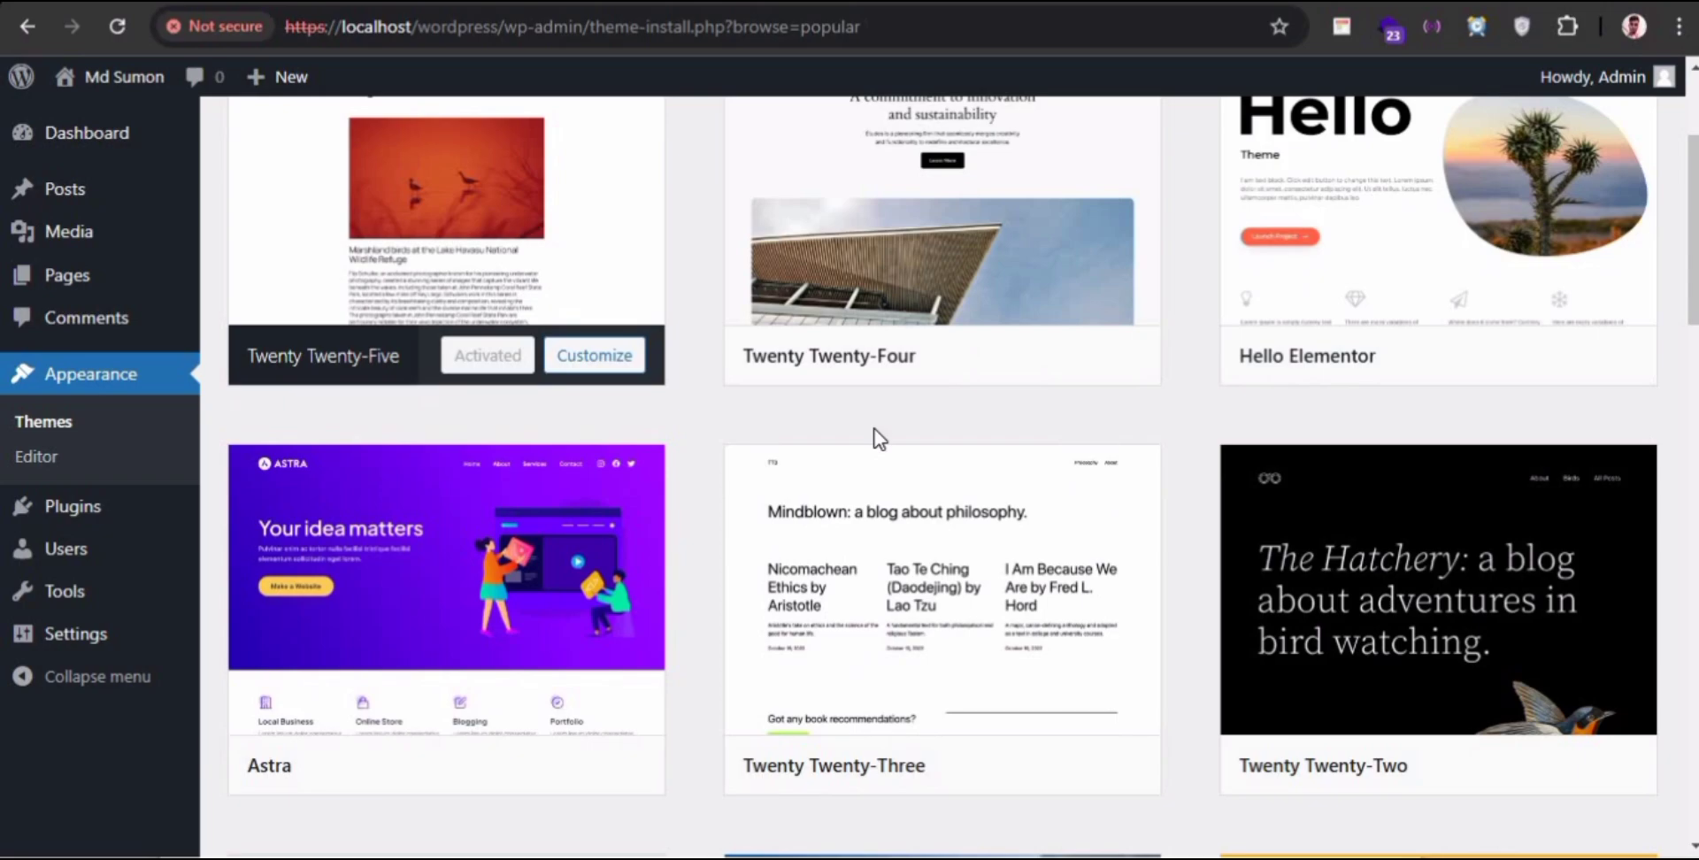
scroll(876, 437, "down", 3)
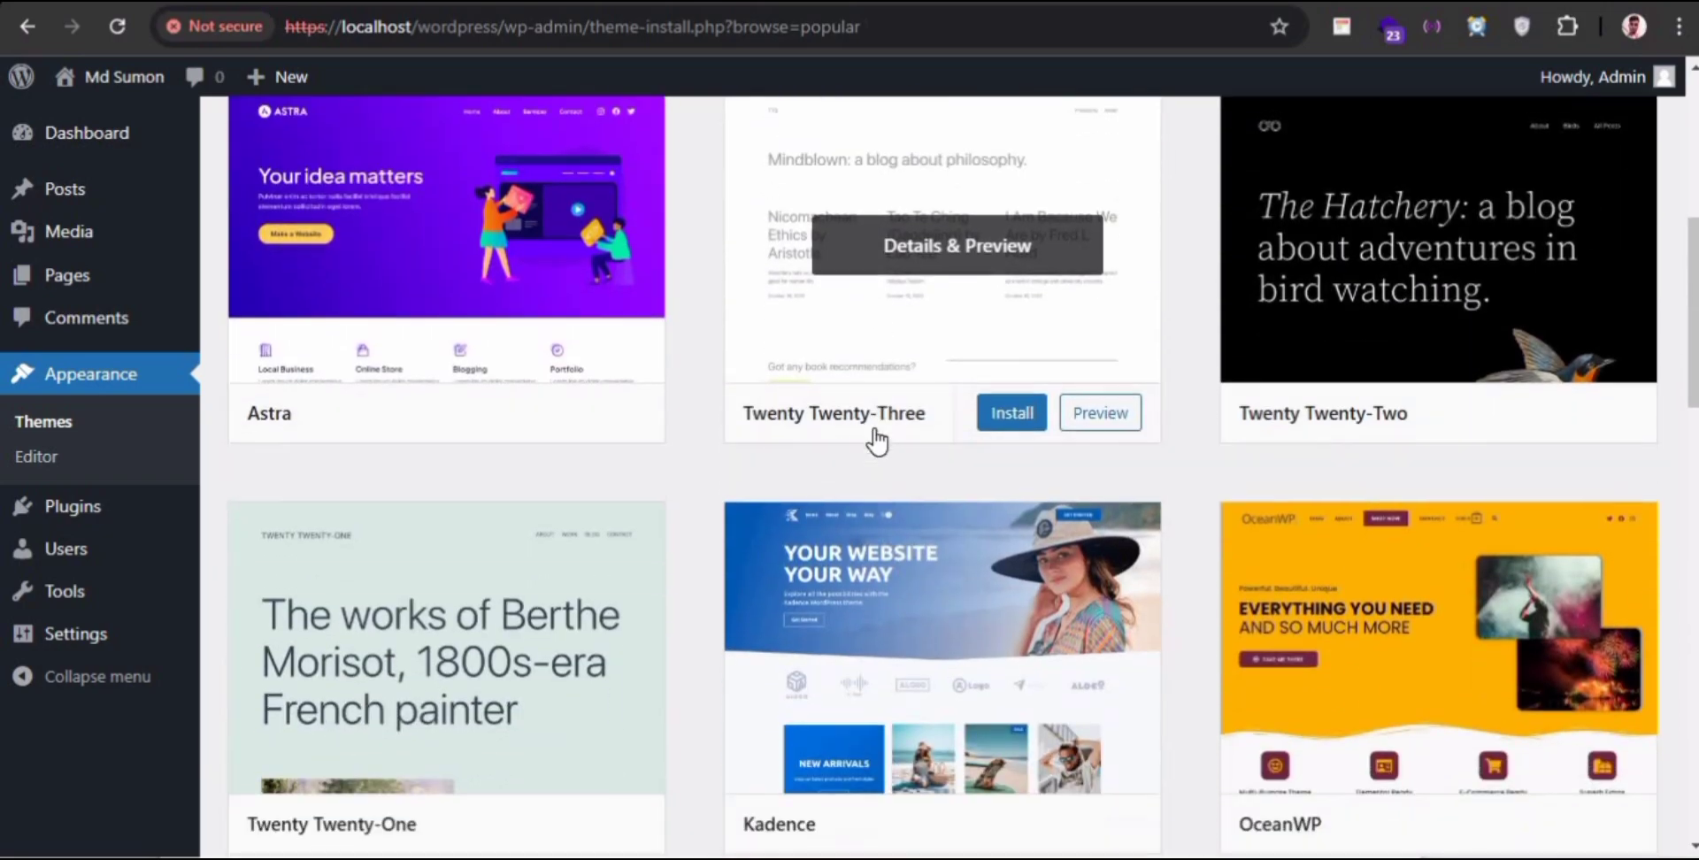
scroll(876, 440, "down", 5)
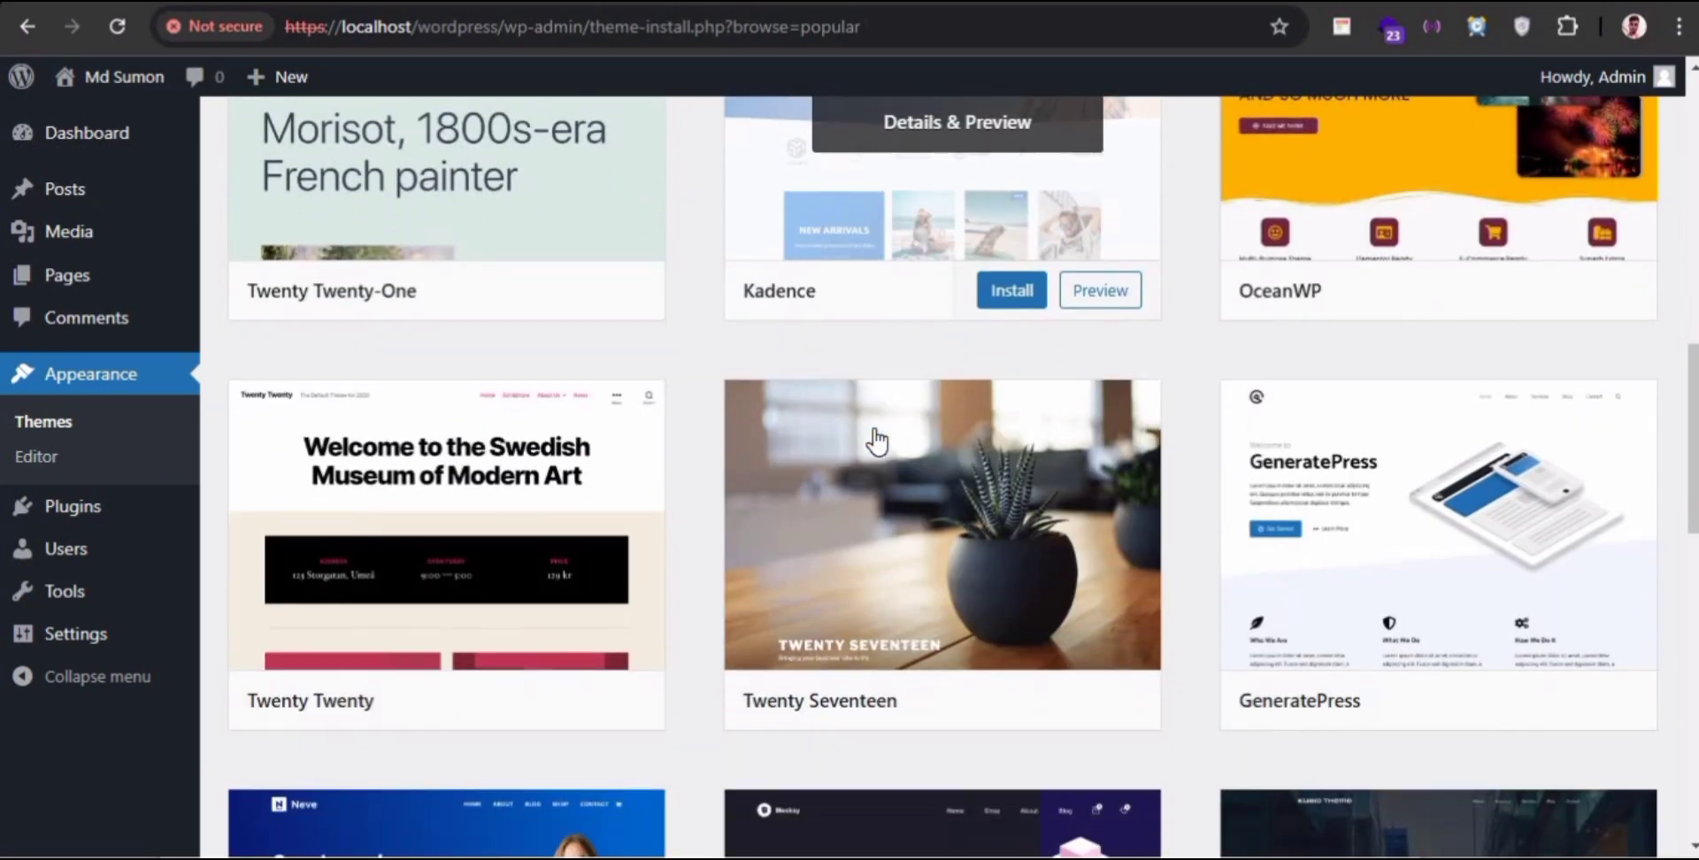
scroll(876, 440, "up", 3)
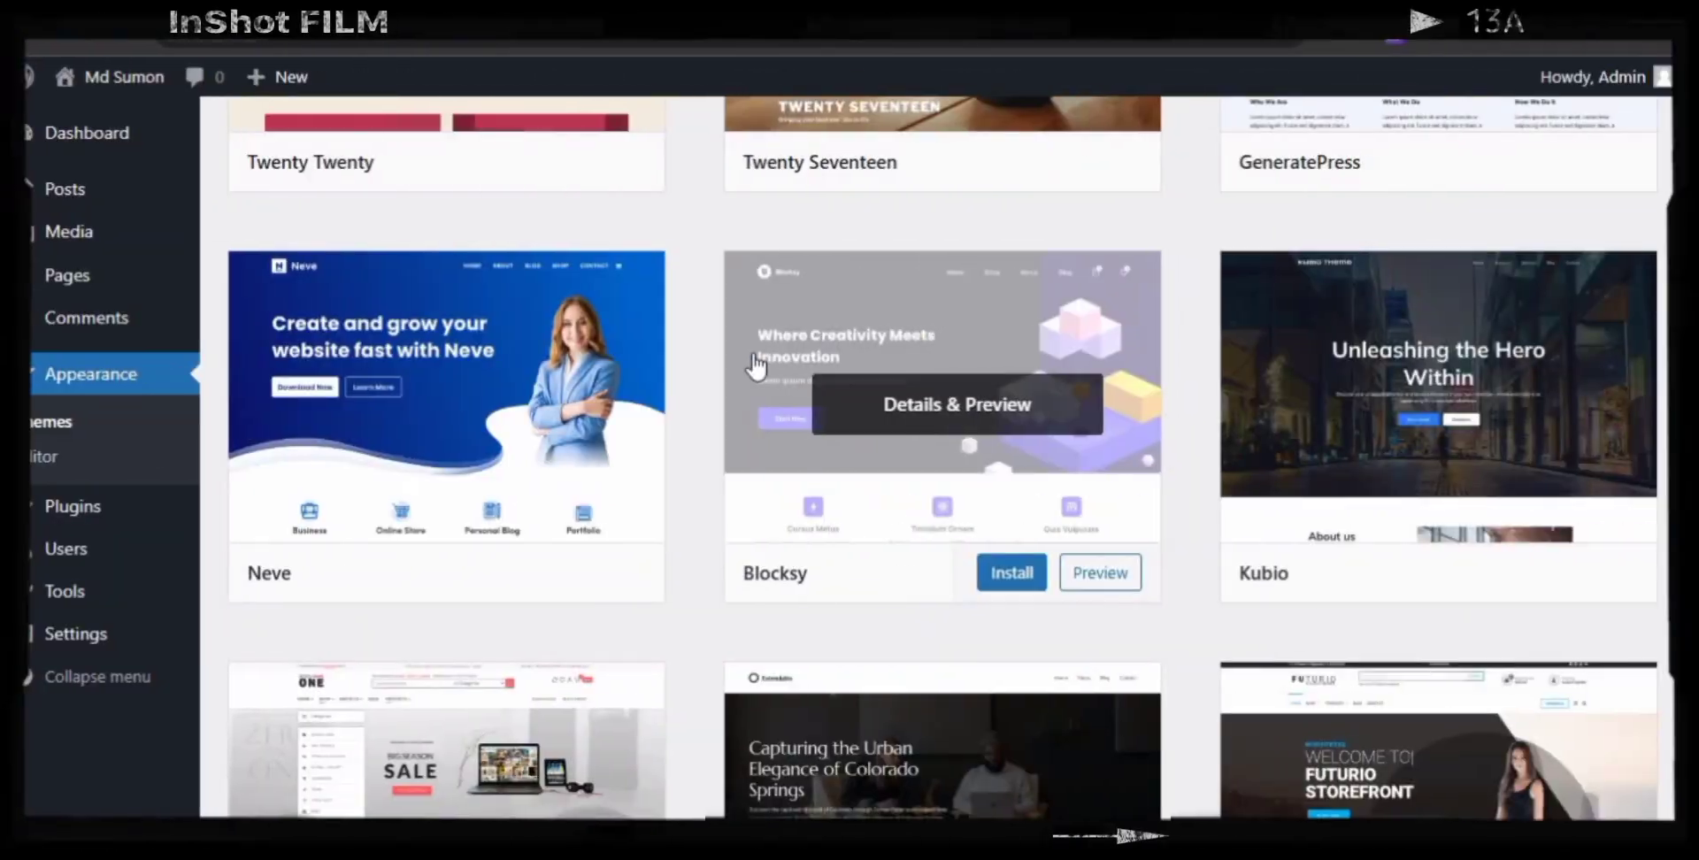
scroll(755, 364, "up", 10)
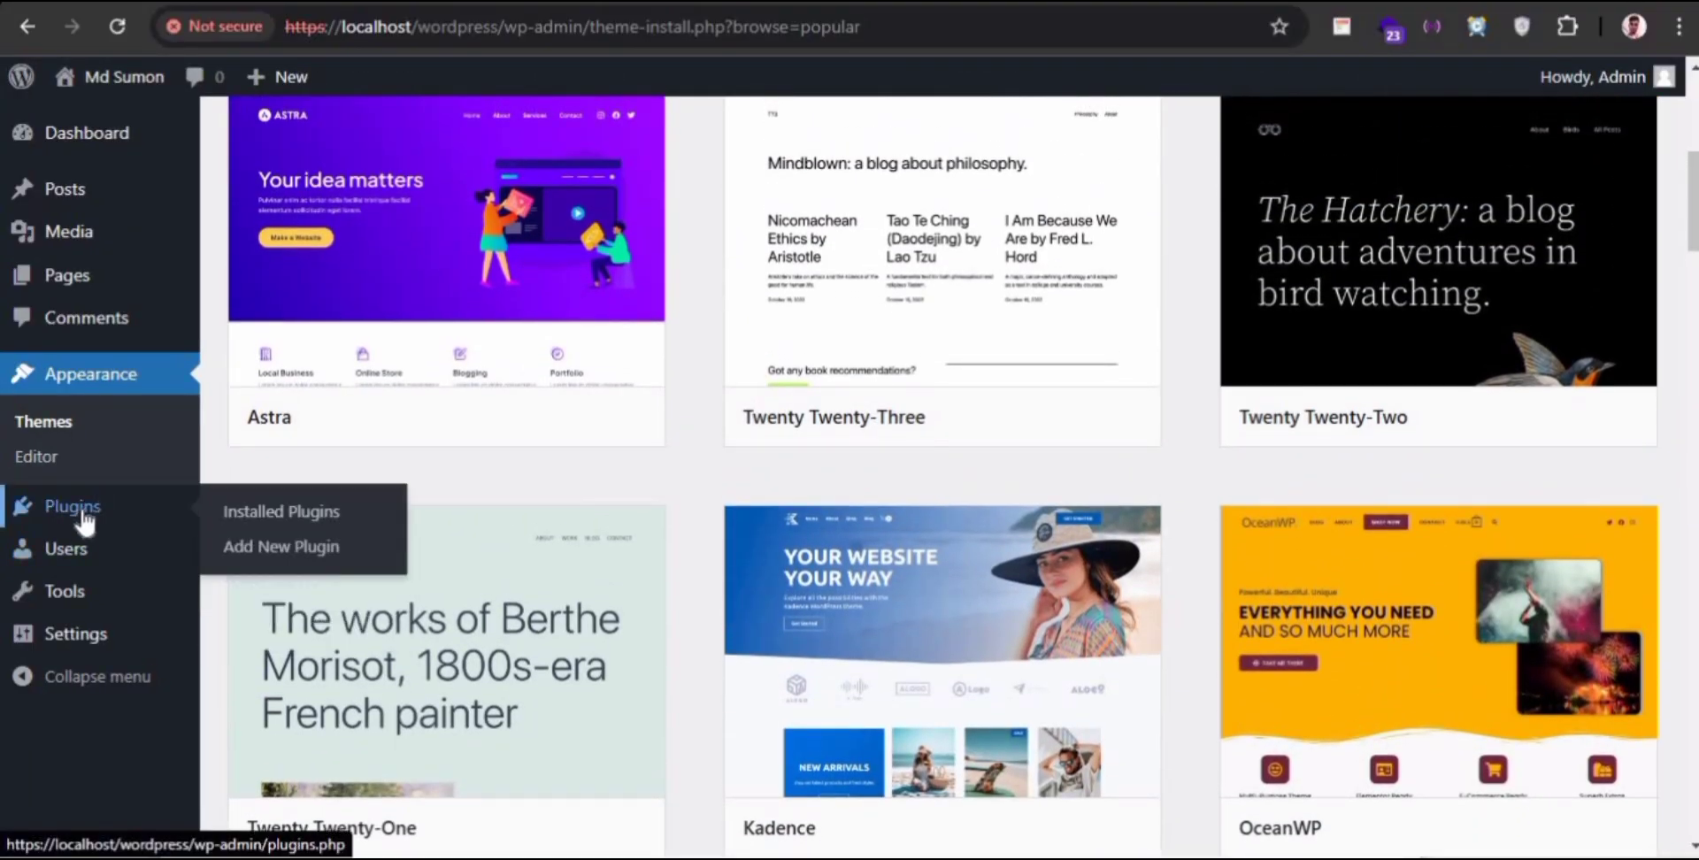
- Activate the Akismet Anti-spam plugin from the installed plugins
left_click(95, 512)
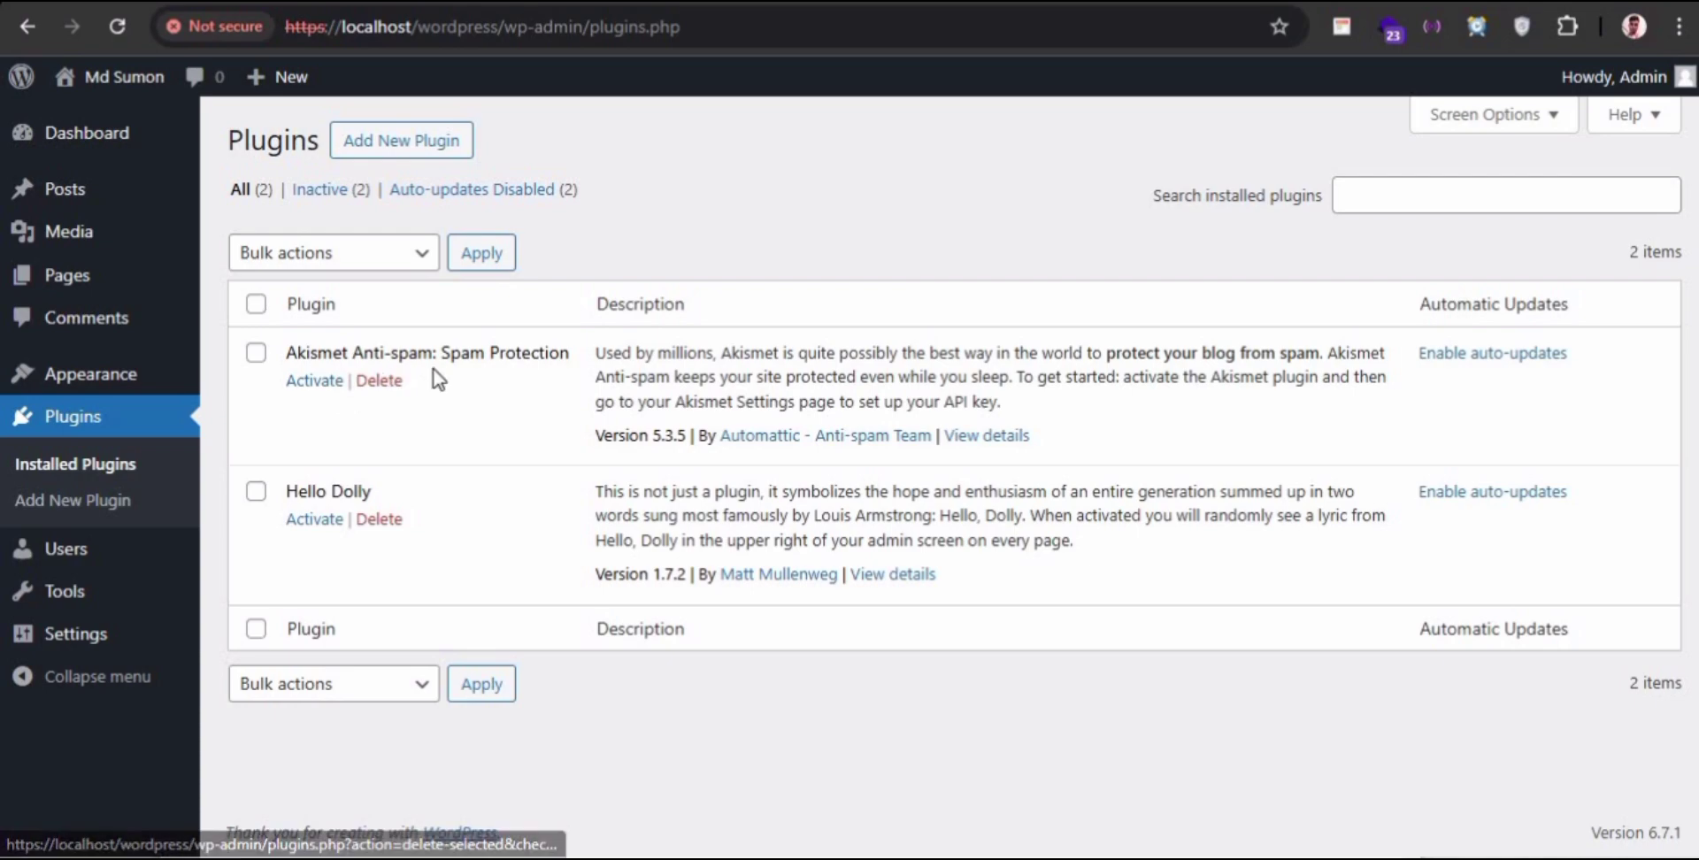
left_click(324, 386)
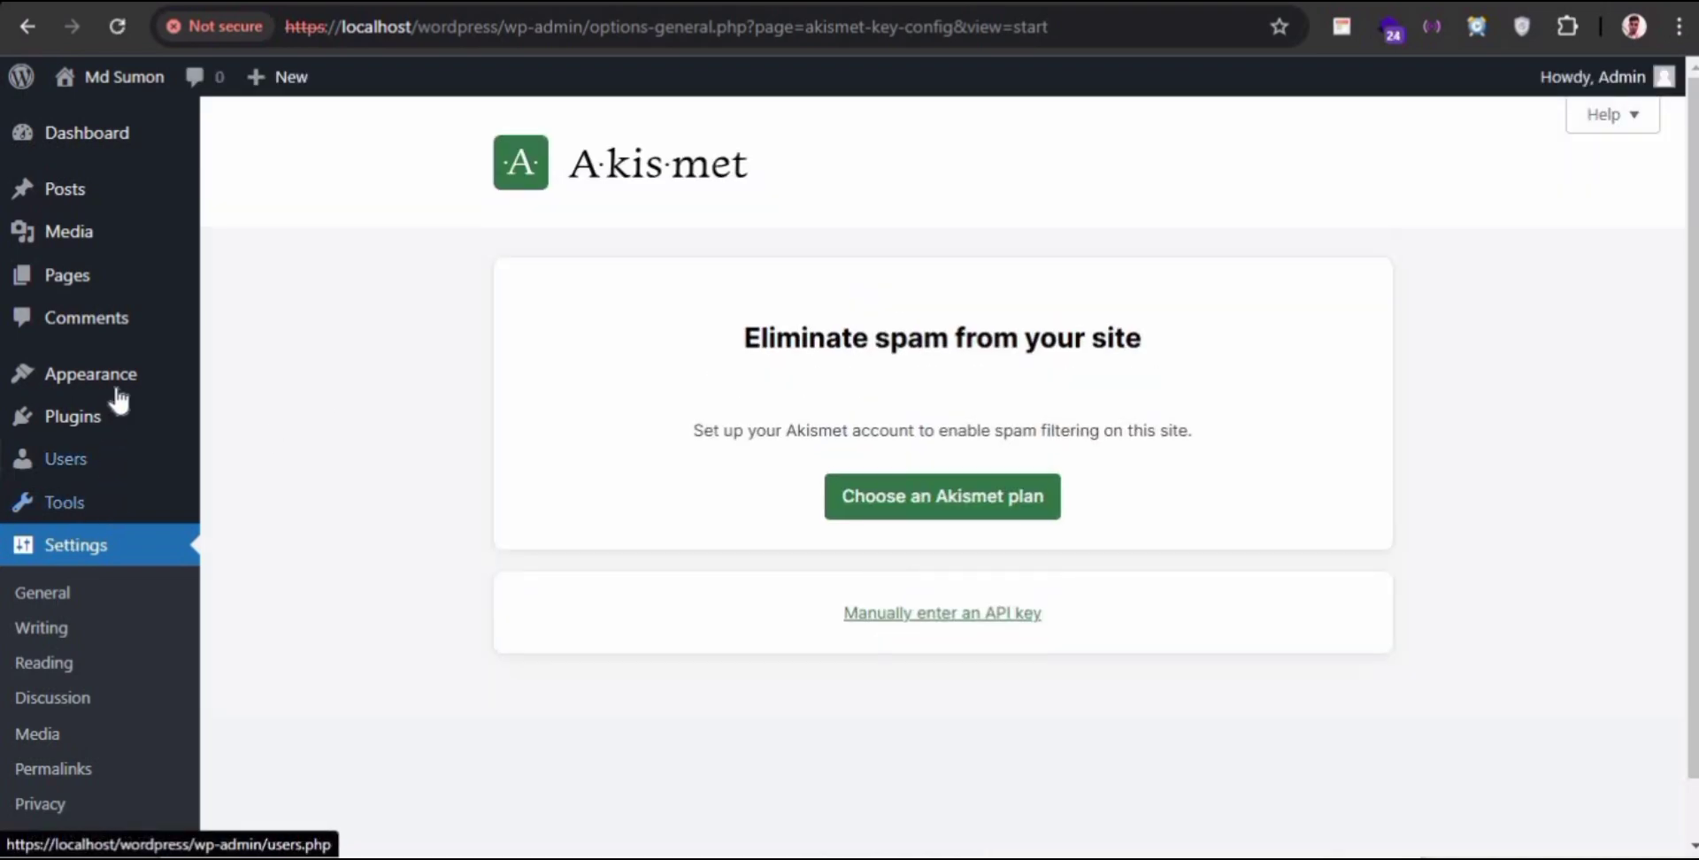
mouse_move(121, 398)
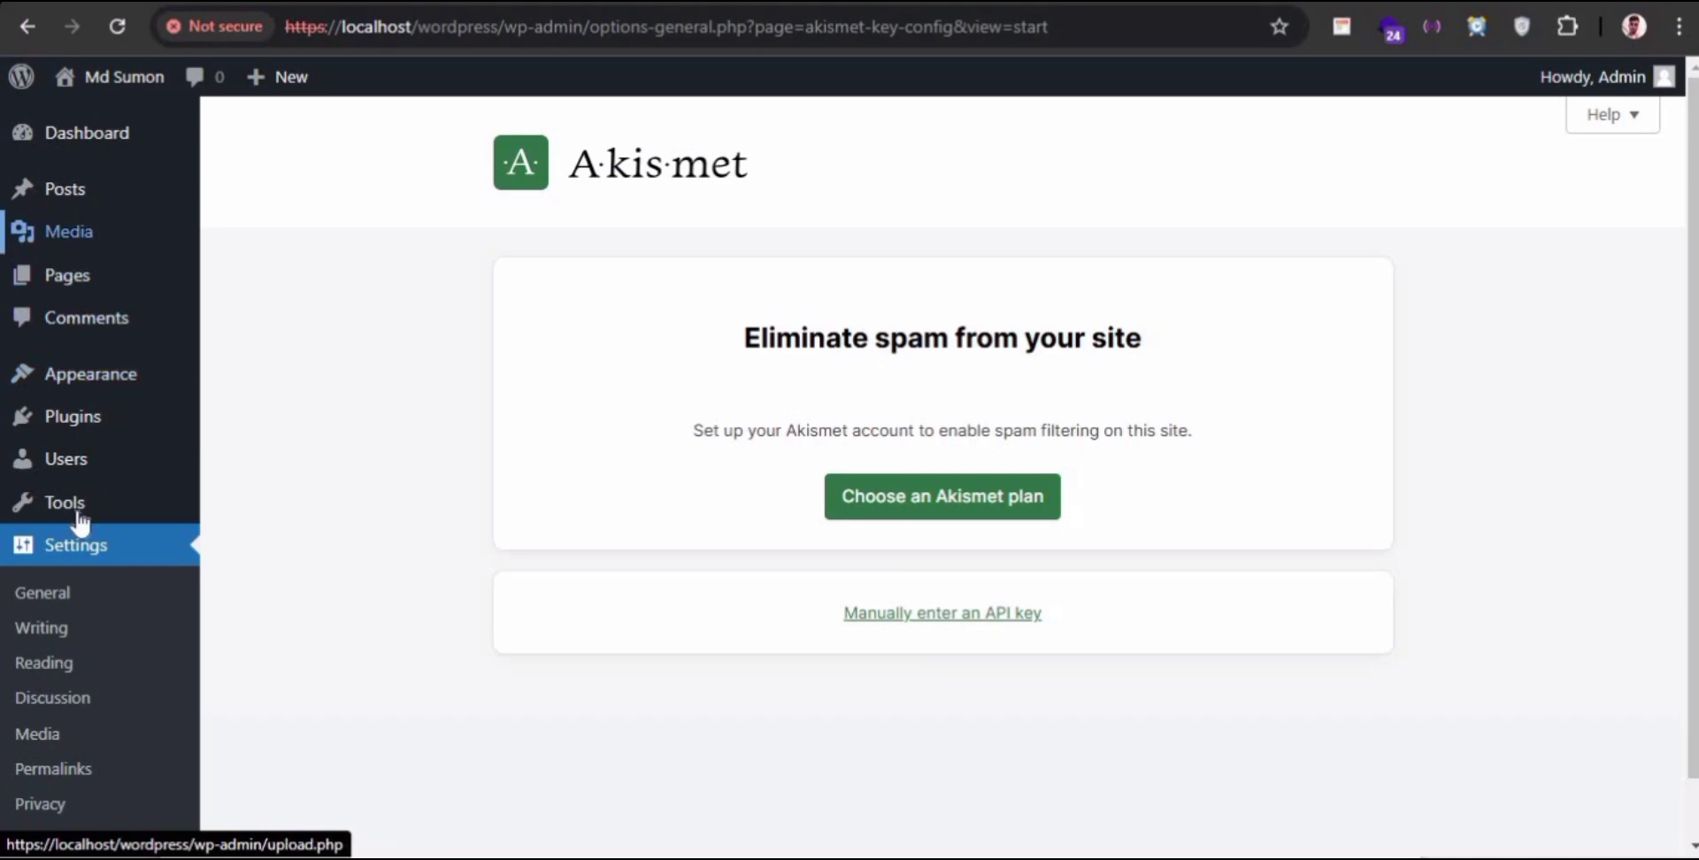
scroll(46, 613, "down", 1)
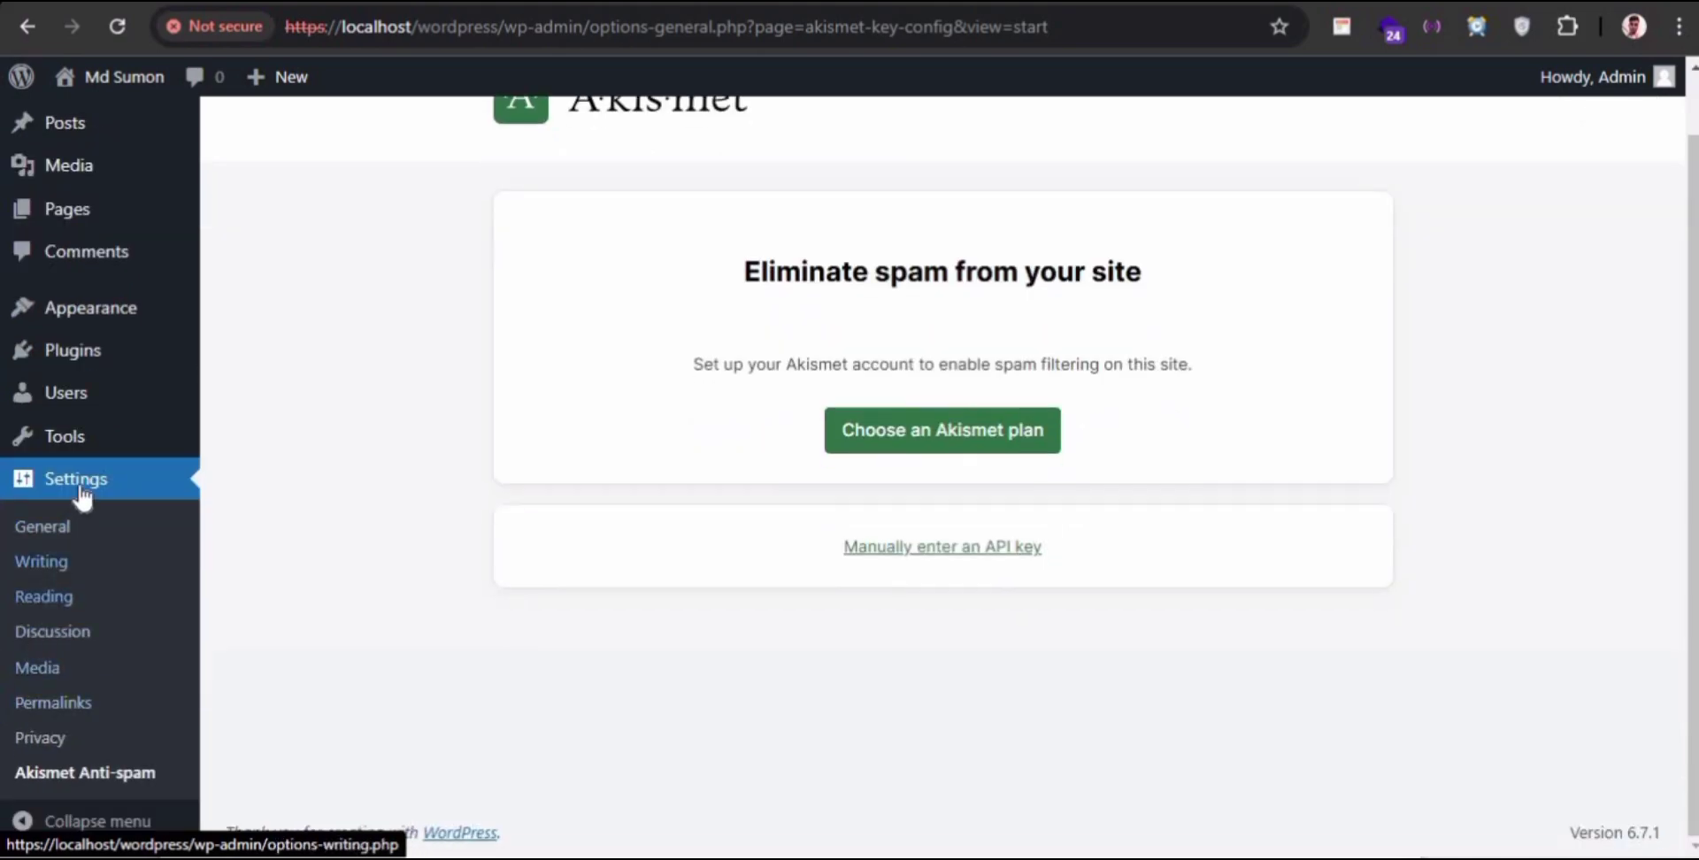
- Open the administrator's own user profile, try the Ectoplasm admin color scheme and choose Midnight instead
left_click(99, 394)
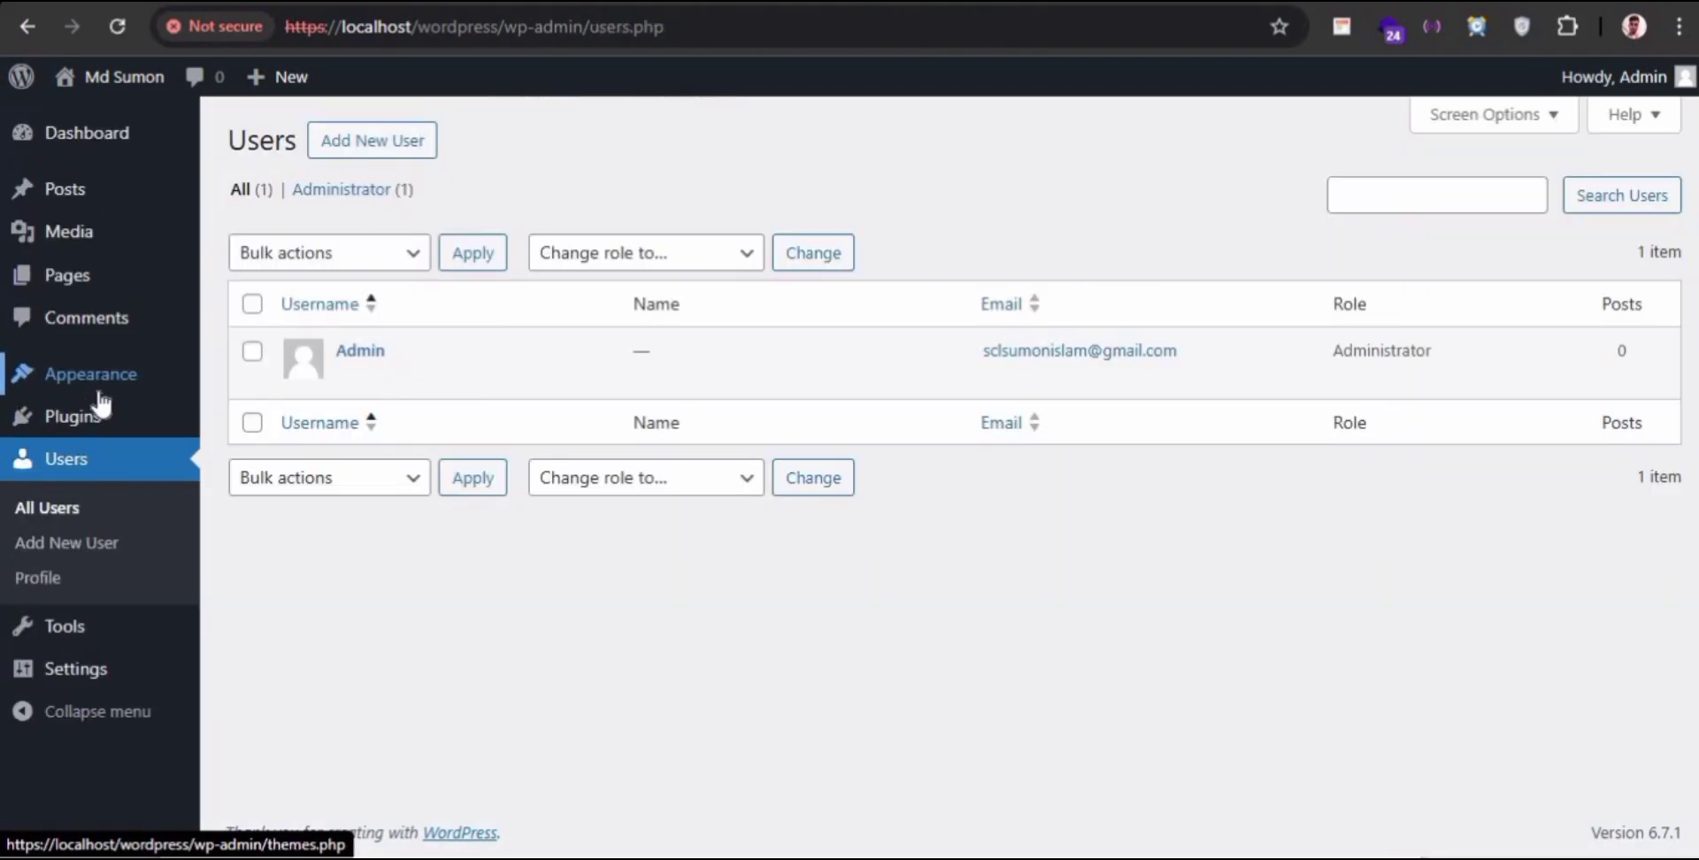
left_click(55, 577)
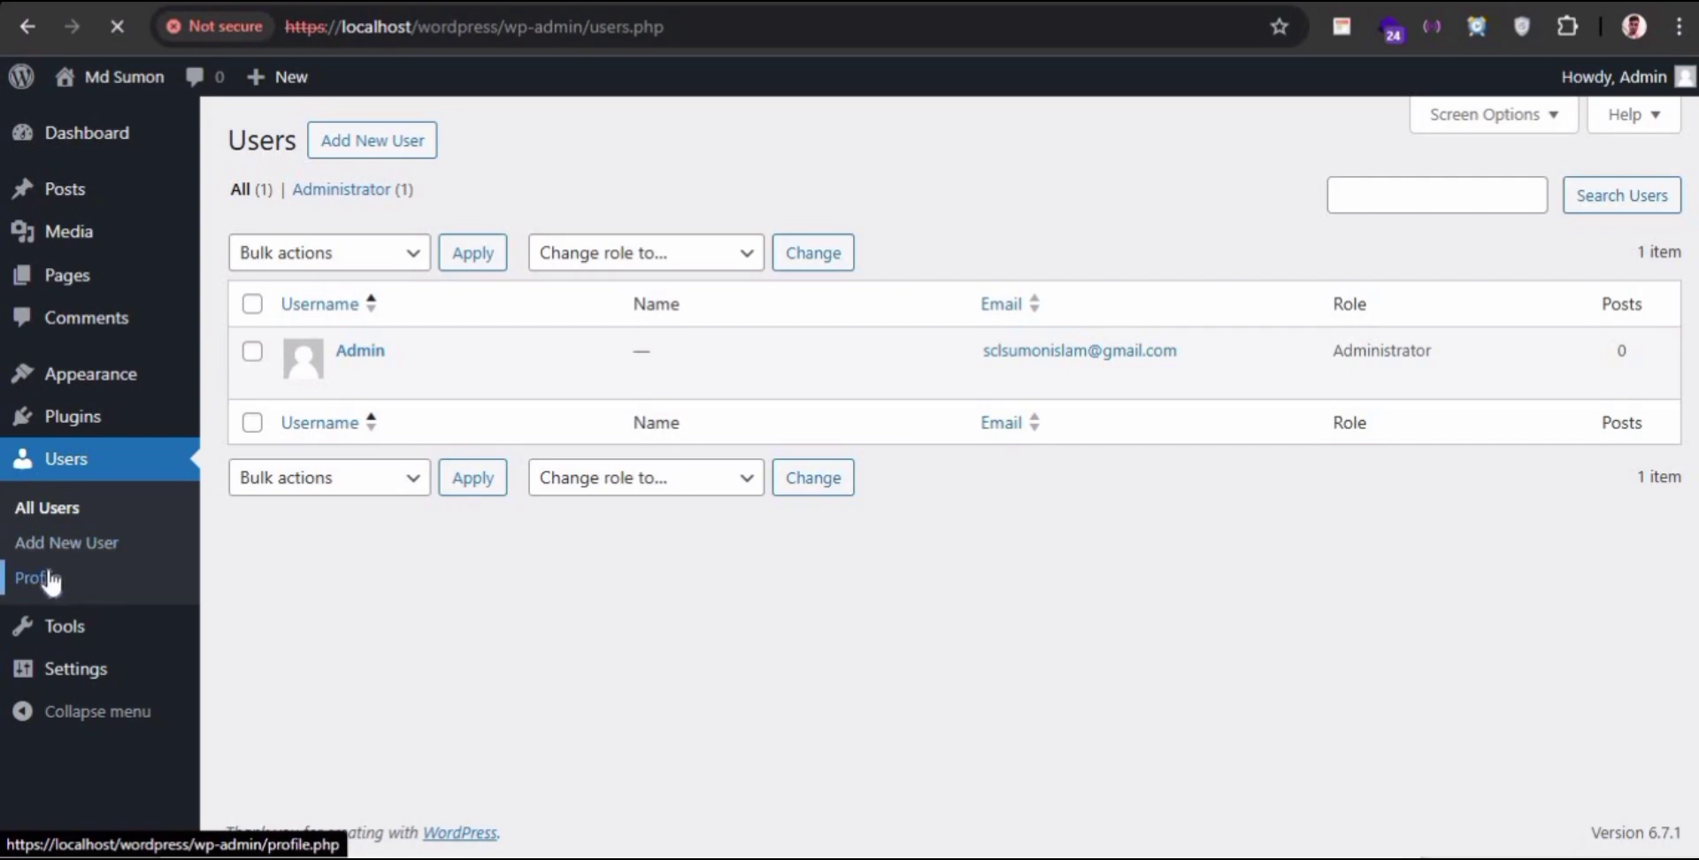
scroll(626, 443, "down", 1)
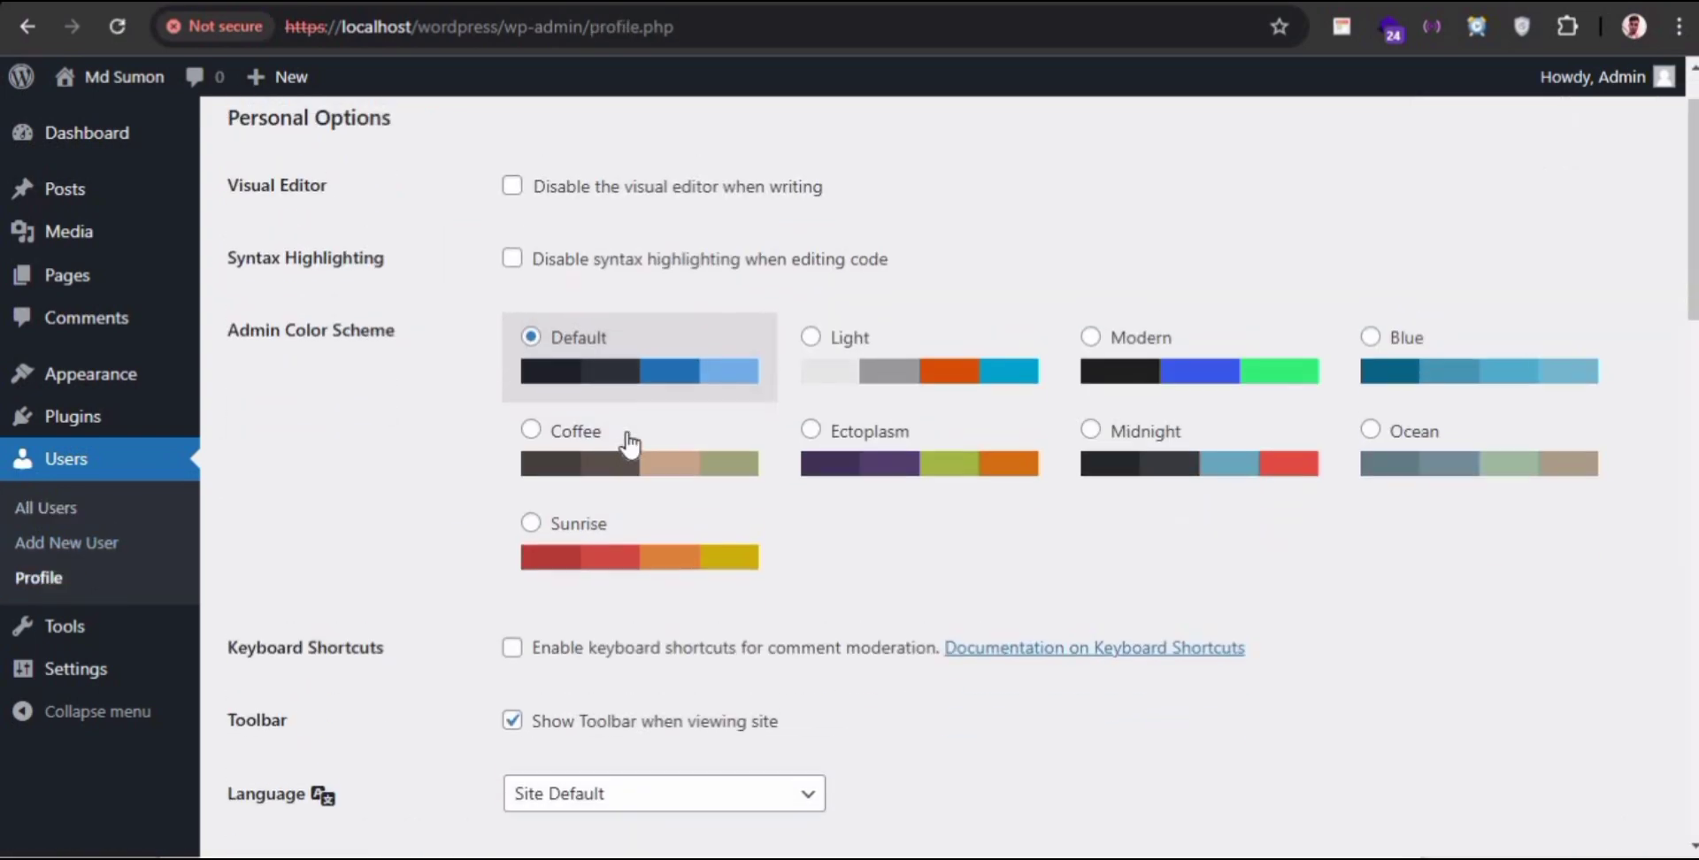
scroll(626, 443, "up", 1)
scroll(853, 285, "down", 1)
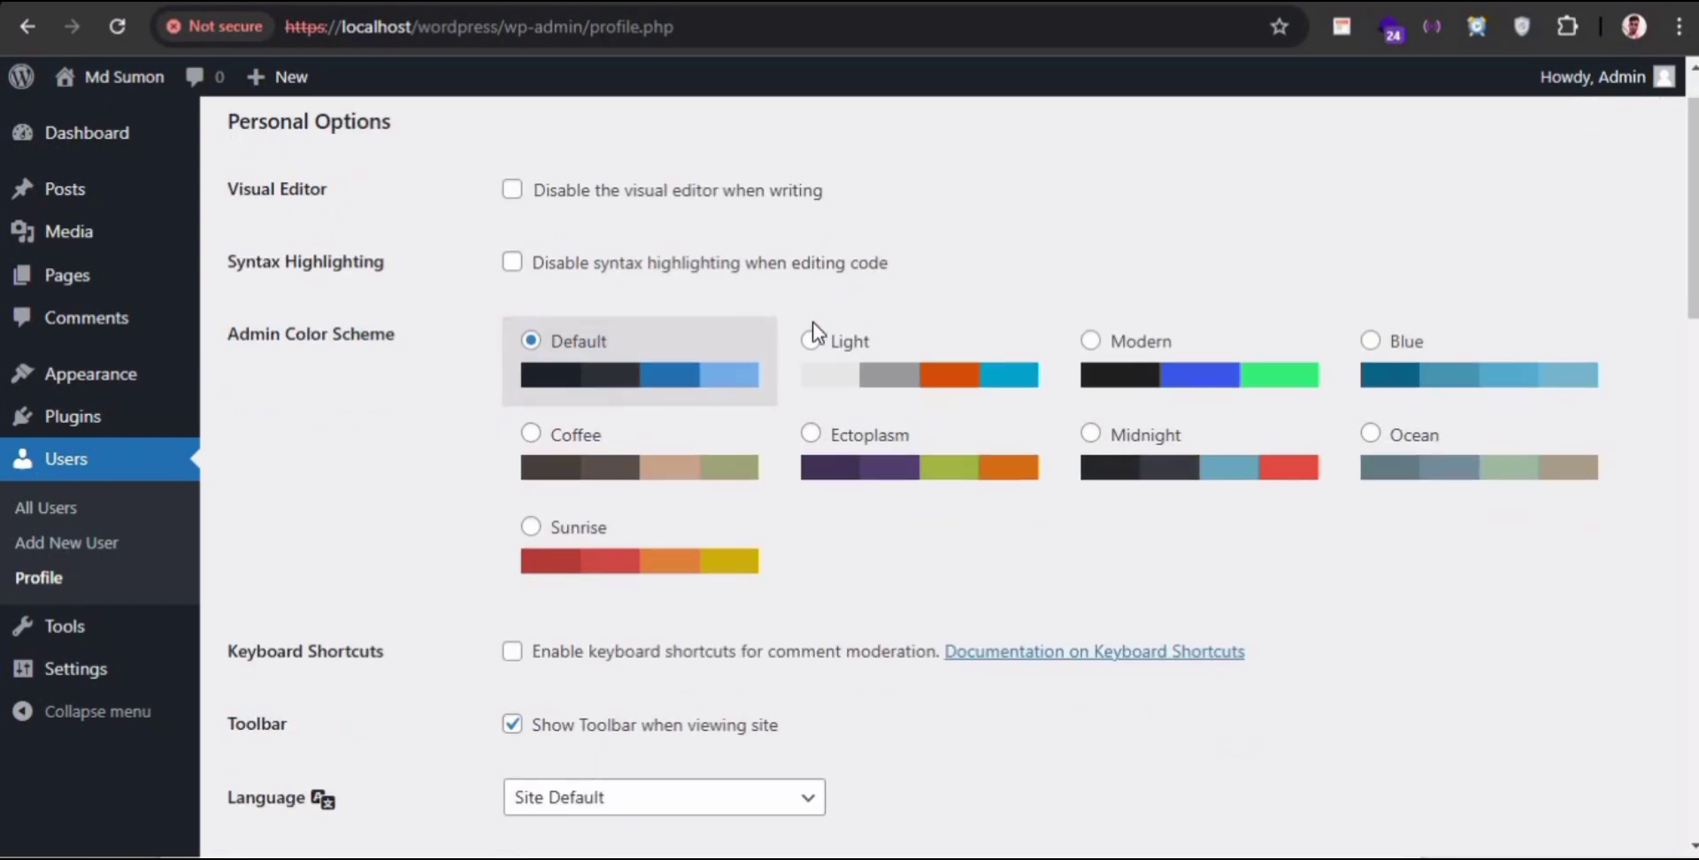
left_click(843, 432)
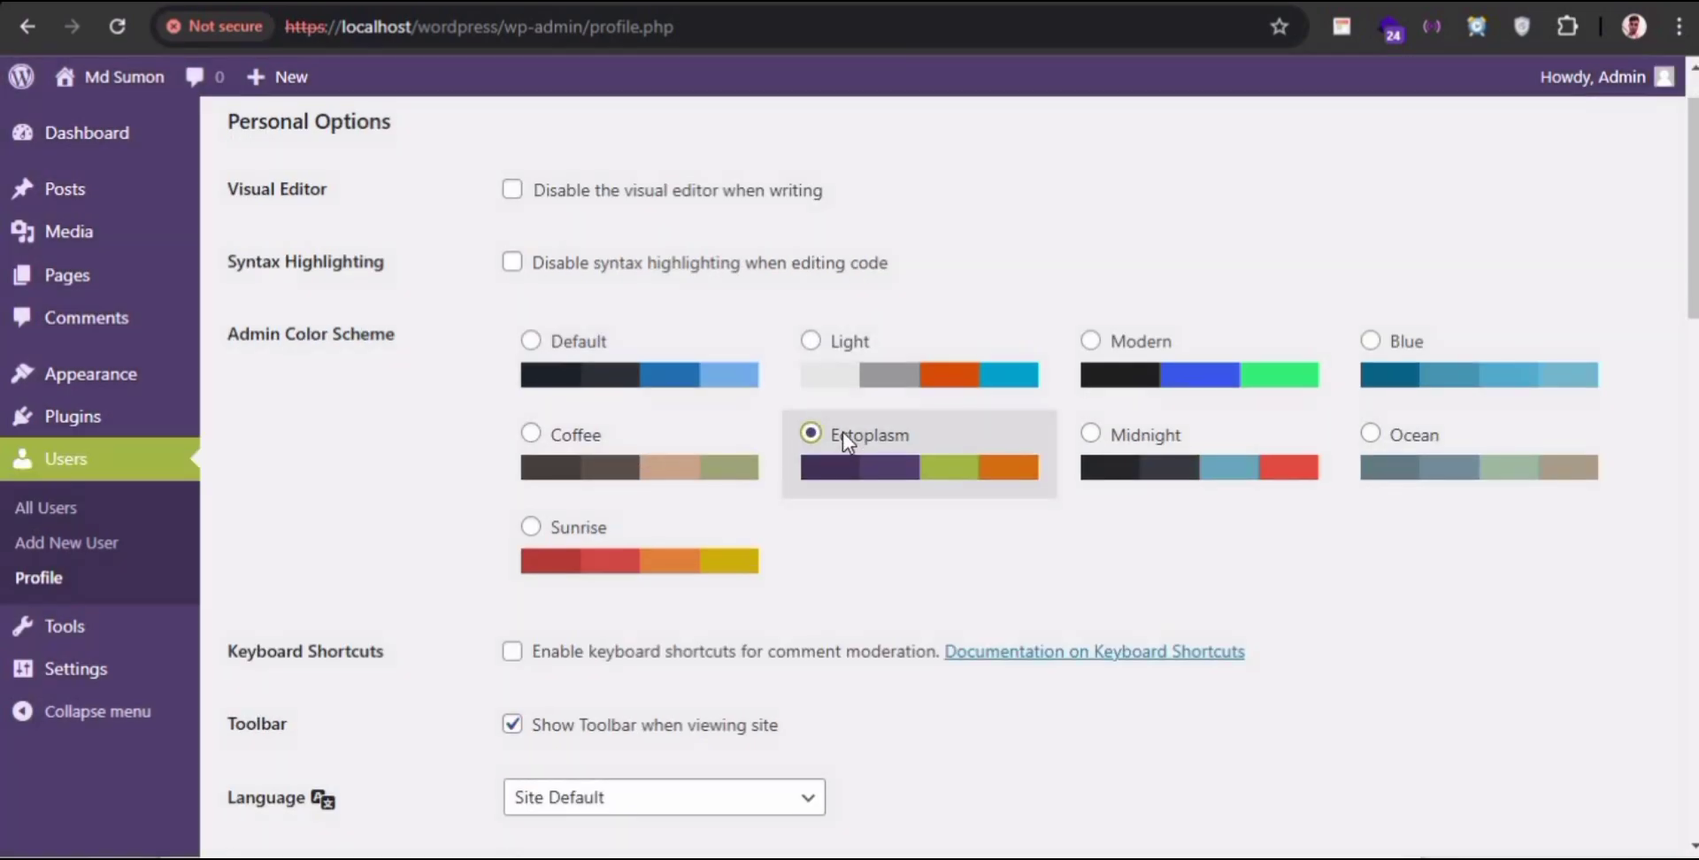
left_click(1093, 458)
- Fill in the profile's first and last name using the browser's saved address suggestion
scroll(867, 510, "down", 1)
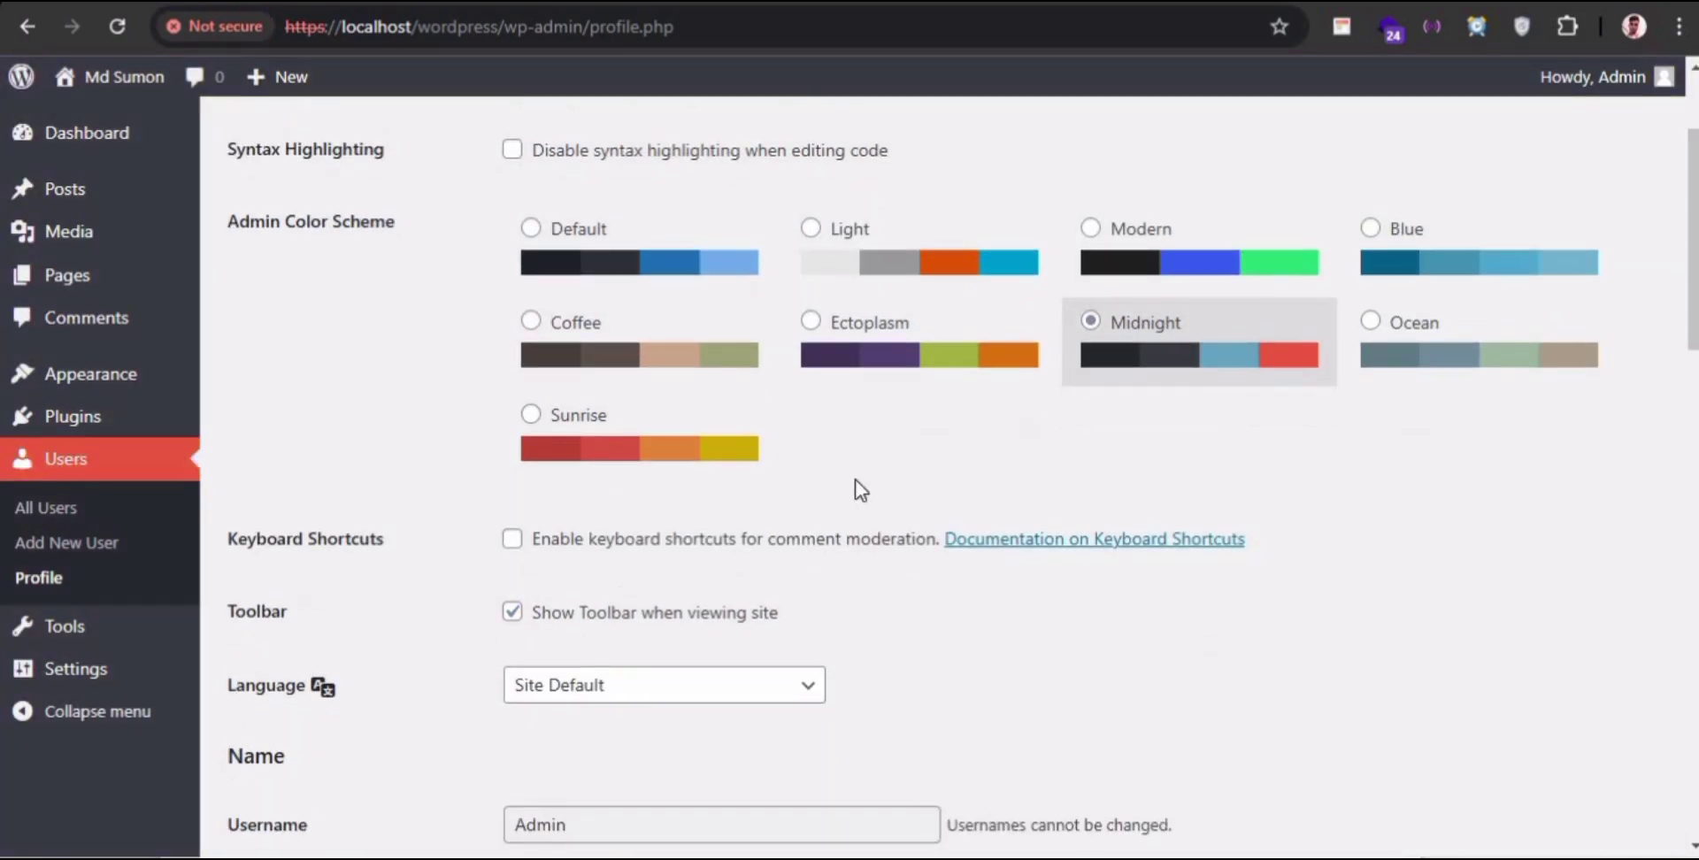
scroll(992, 455, "down", 3)
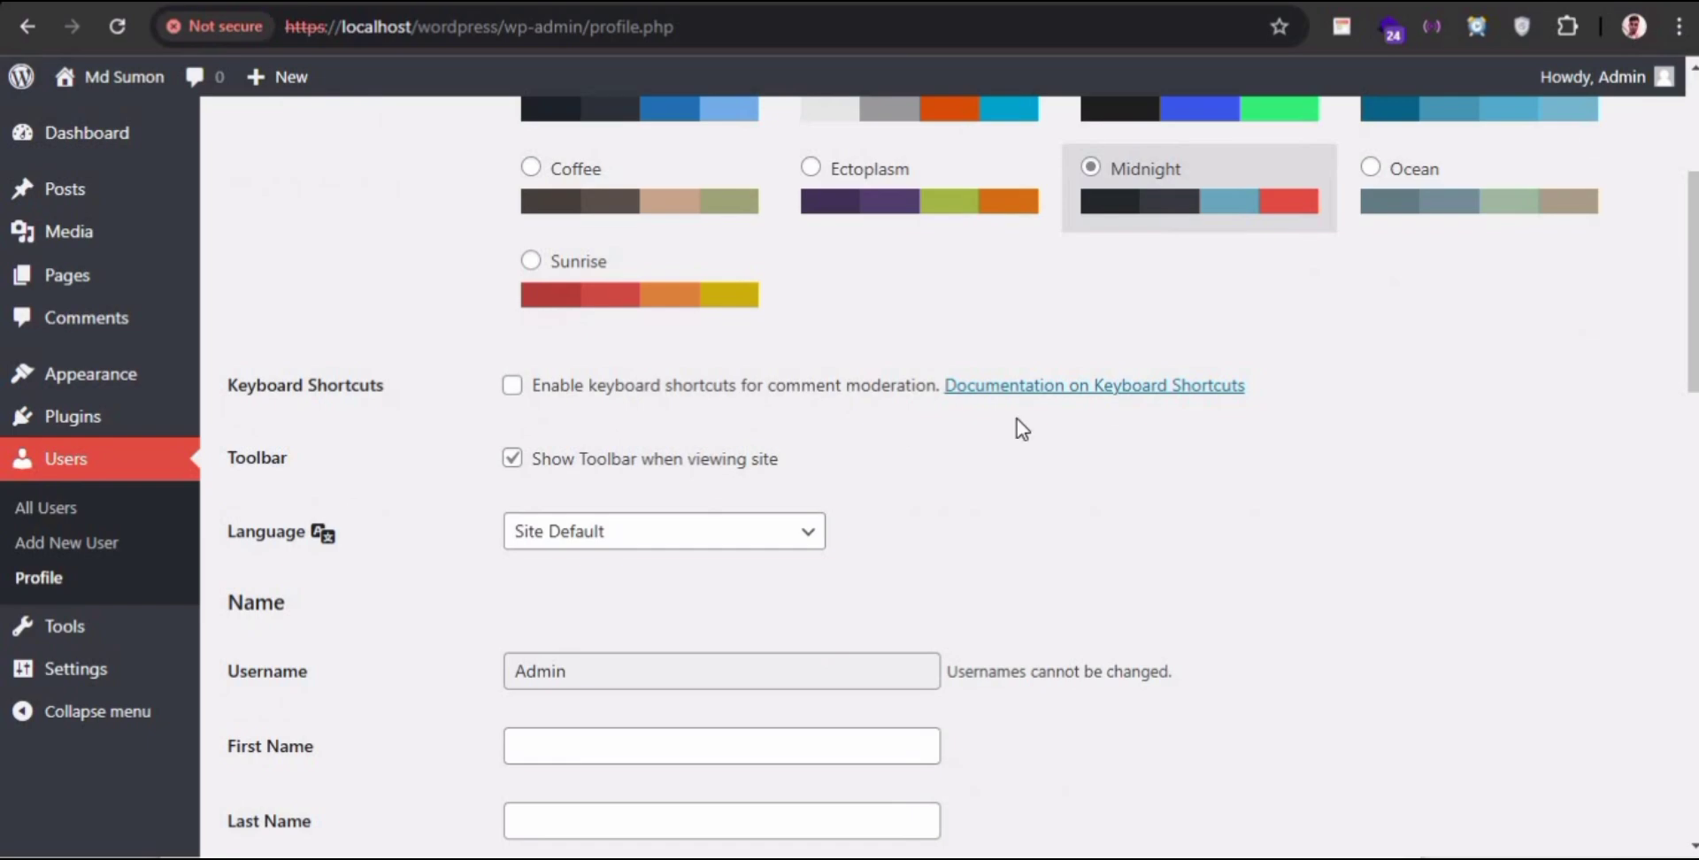
scroll(1017, 420, "down", 1)
scroll(1017, 417, "down", 2)
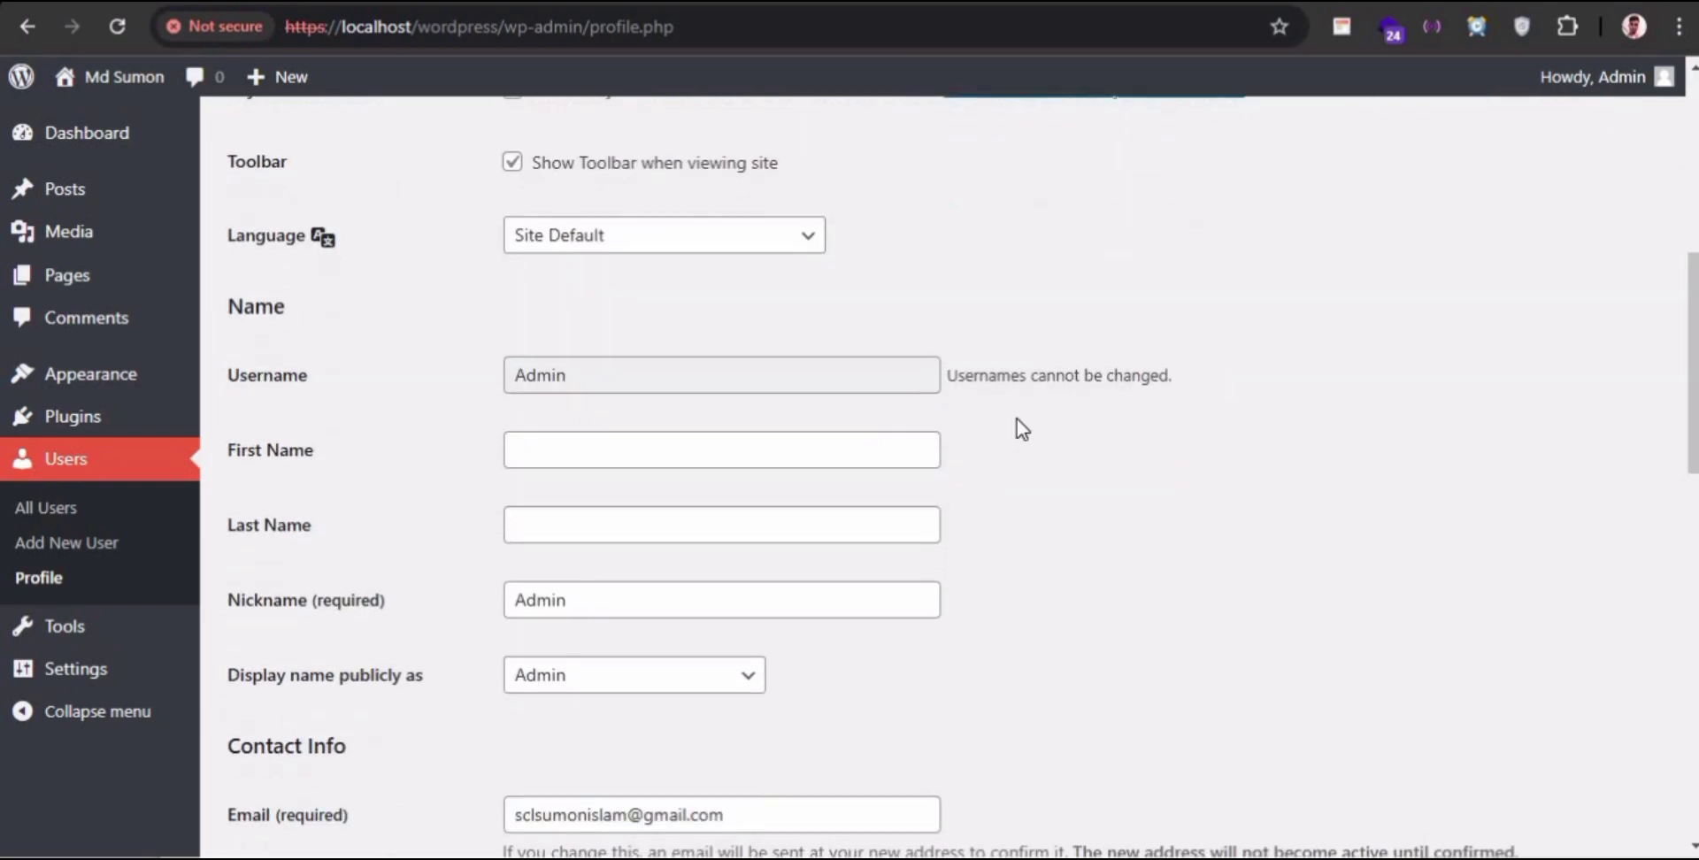
left_click(590, 464)
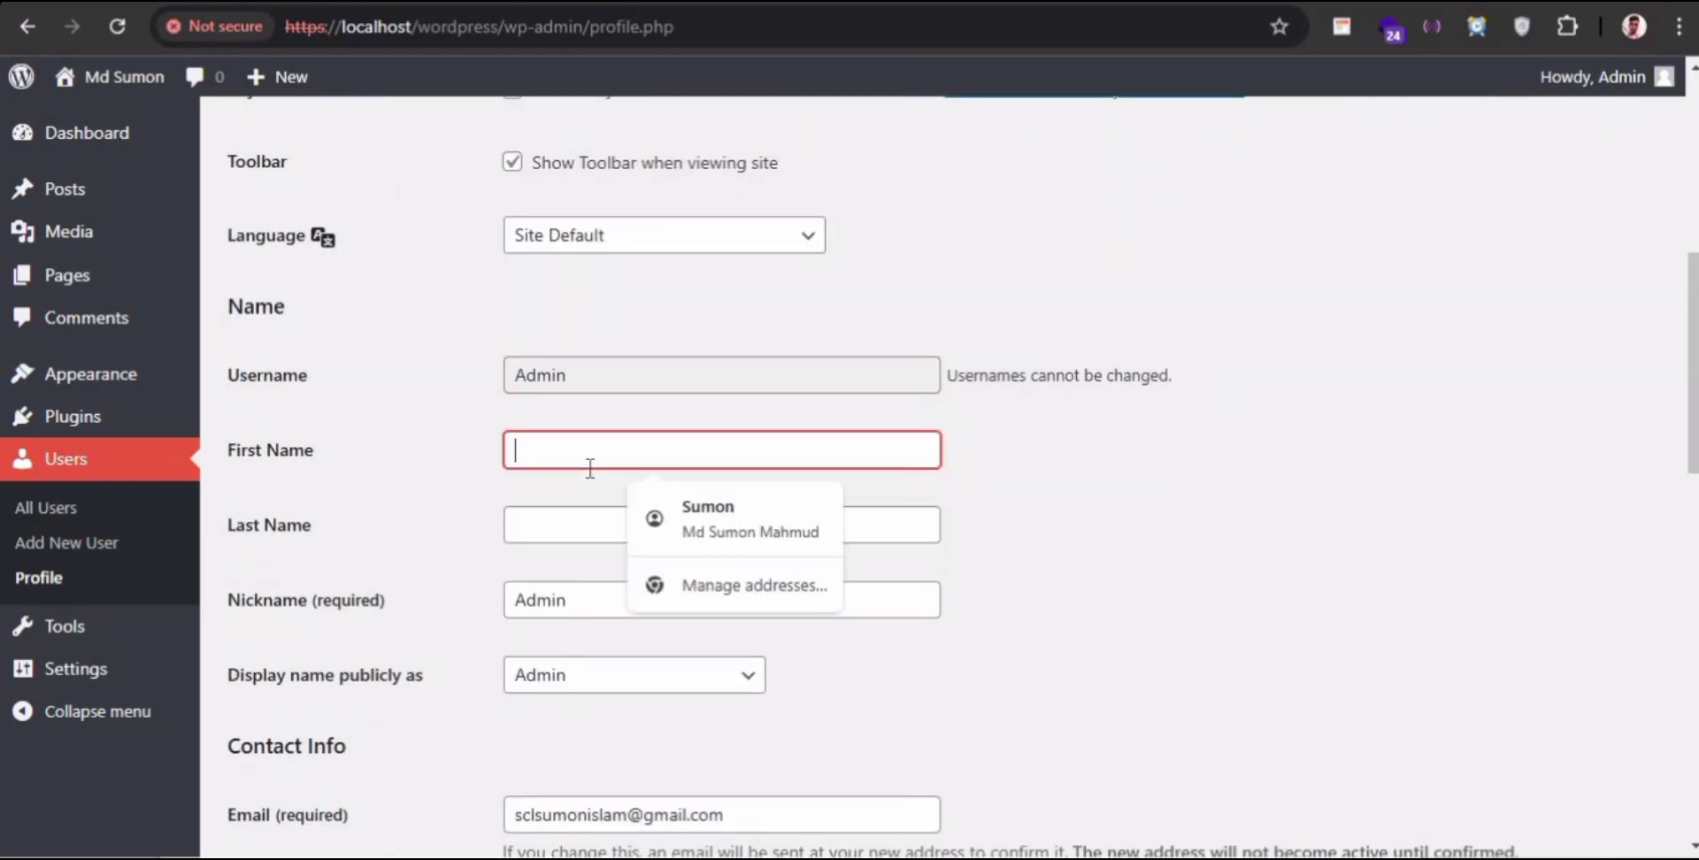
left_click(705, 502)
- Set the publicly displayed name to the full name, with first name before last name
scroll(705, 503, "down", 1)
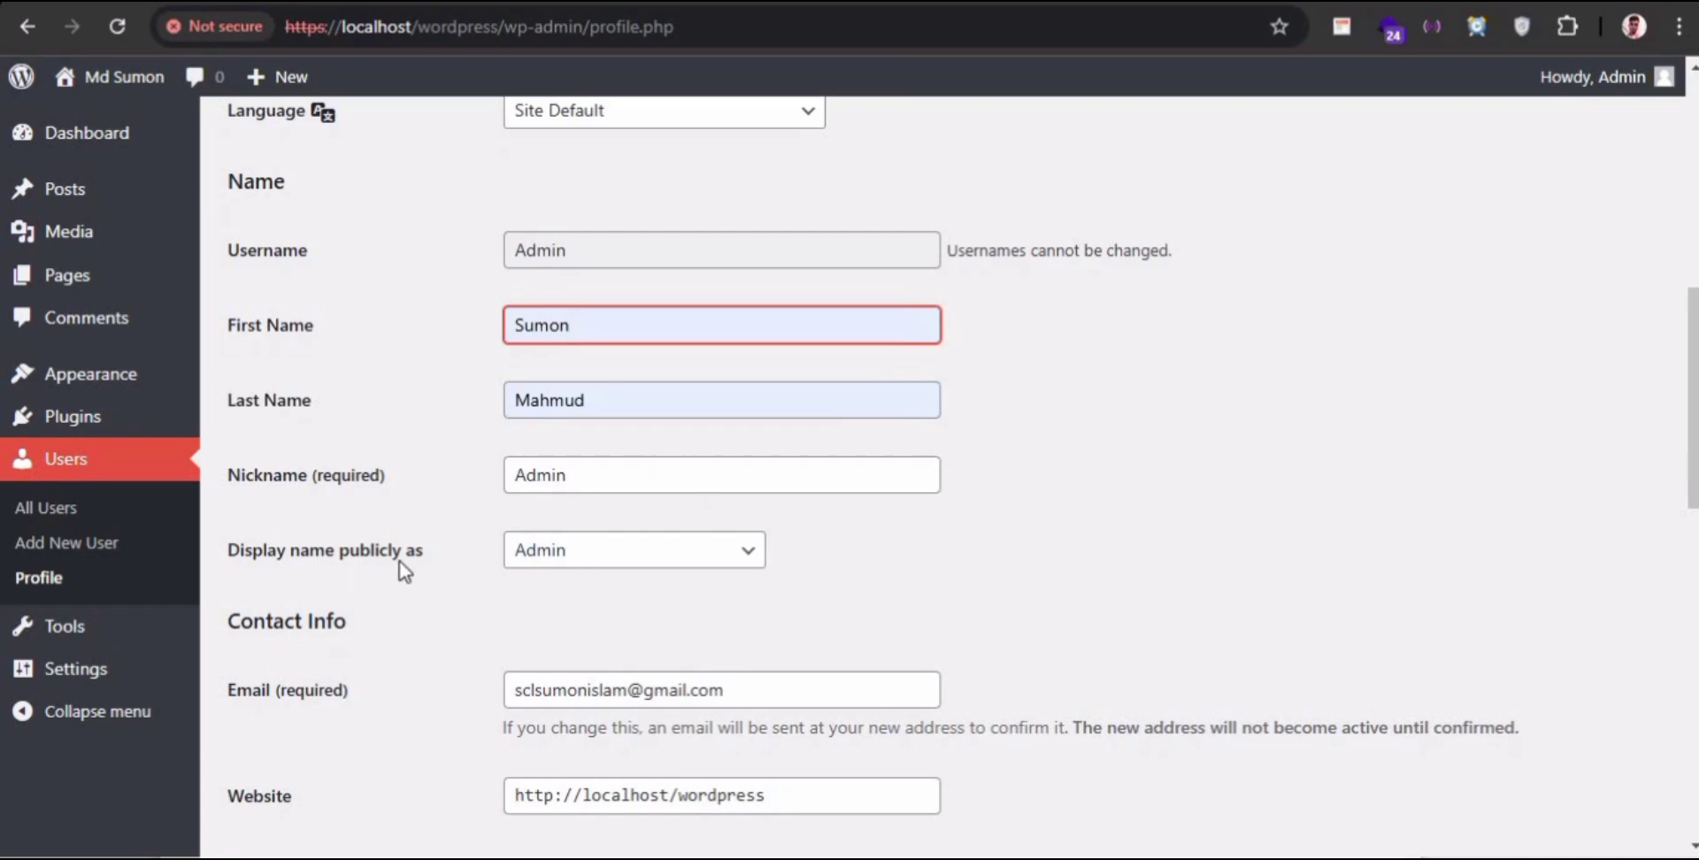
left_click(578, 553)
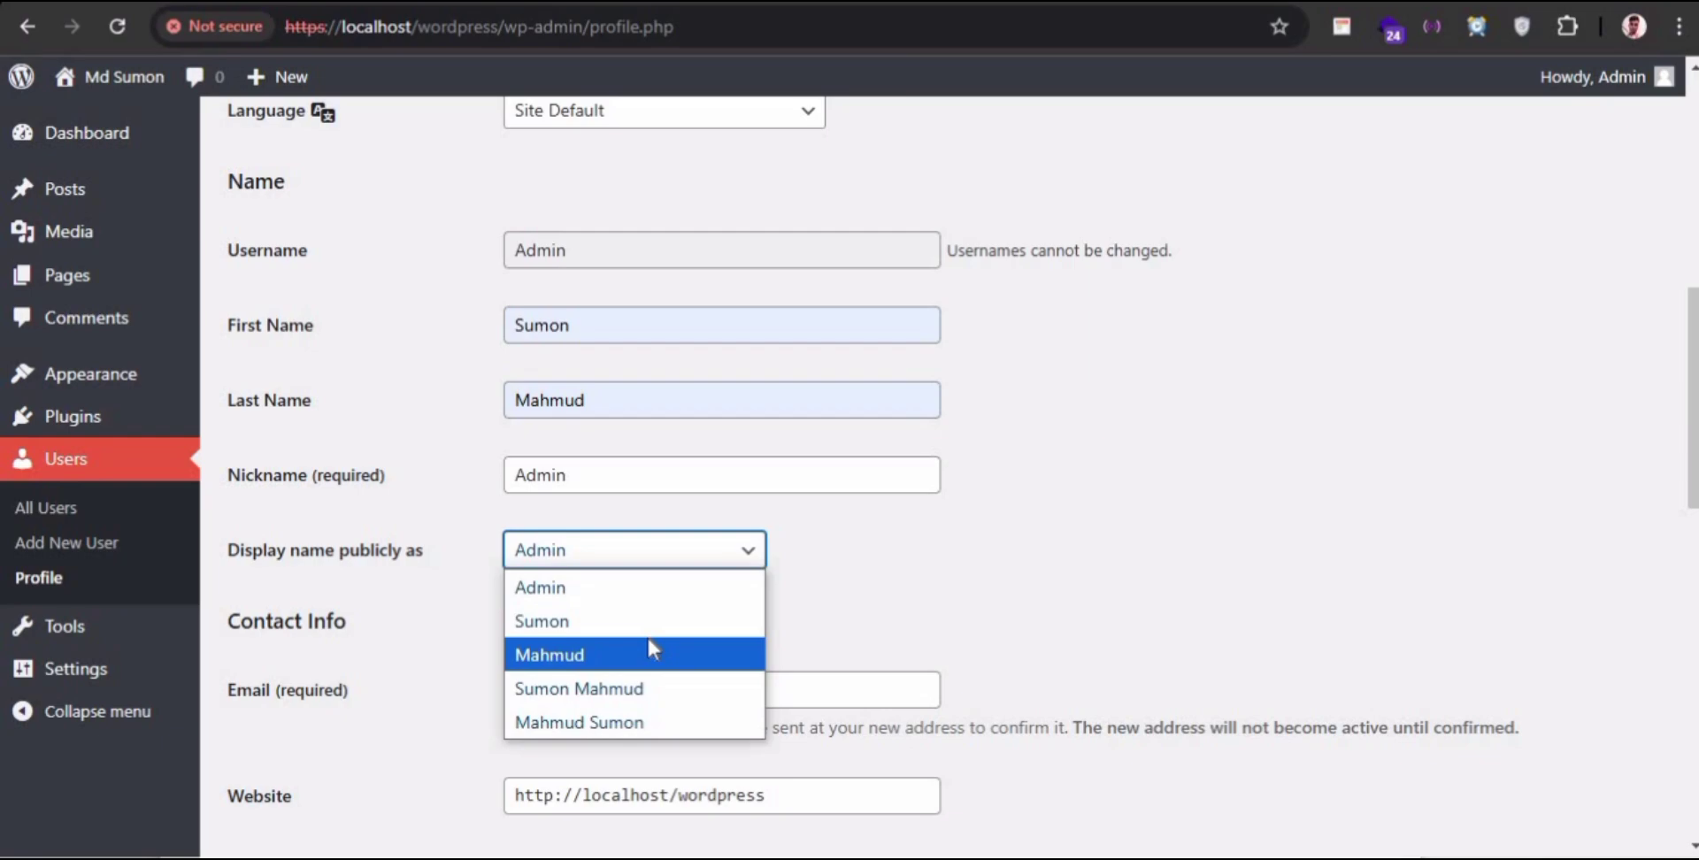
left_click(602, 688)
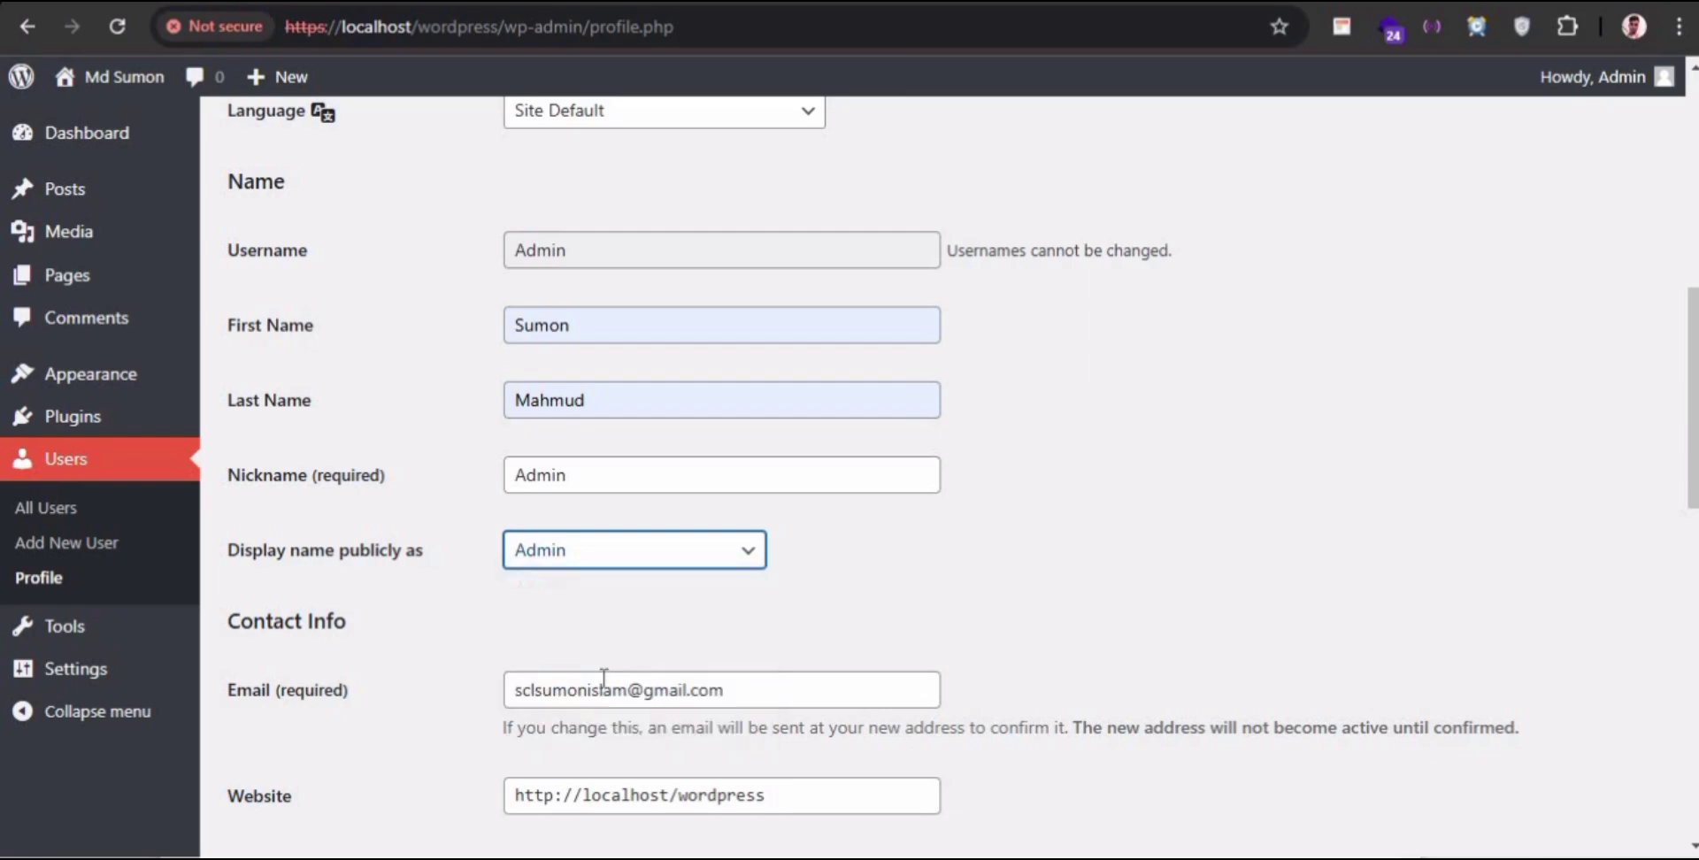
- Leave the biographical info, password and application password fields blank and update the profile
scroll(437, 665, "down", 4)
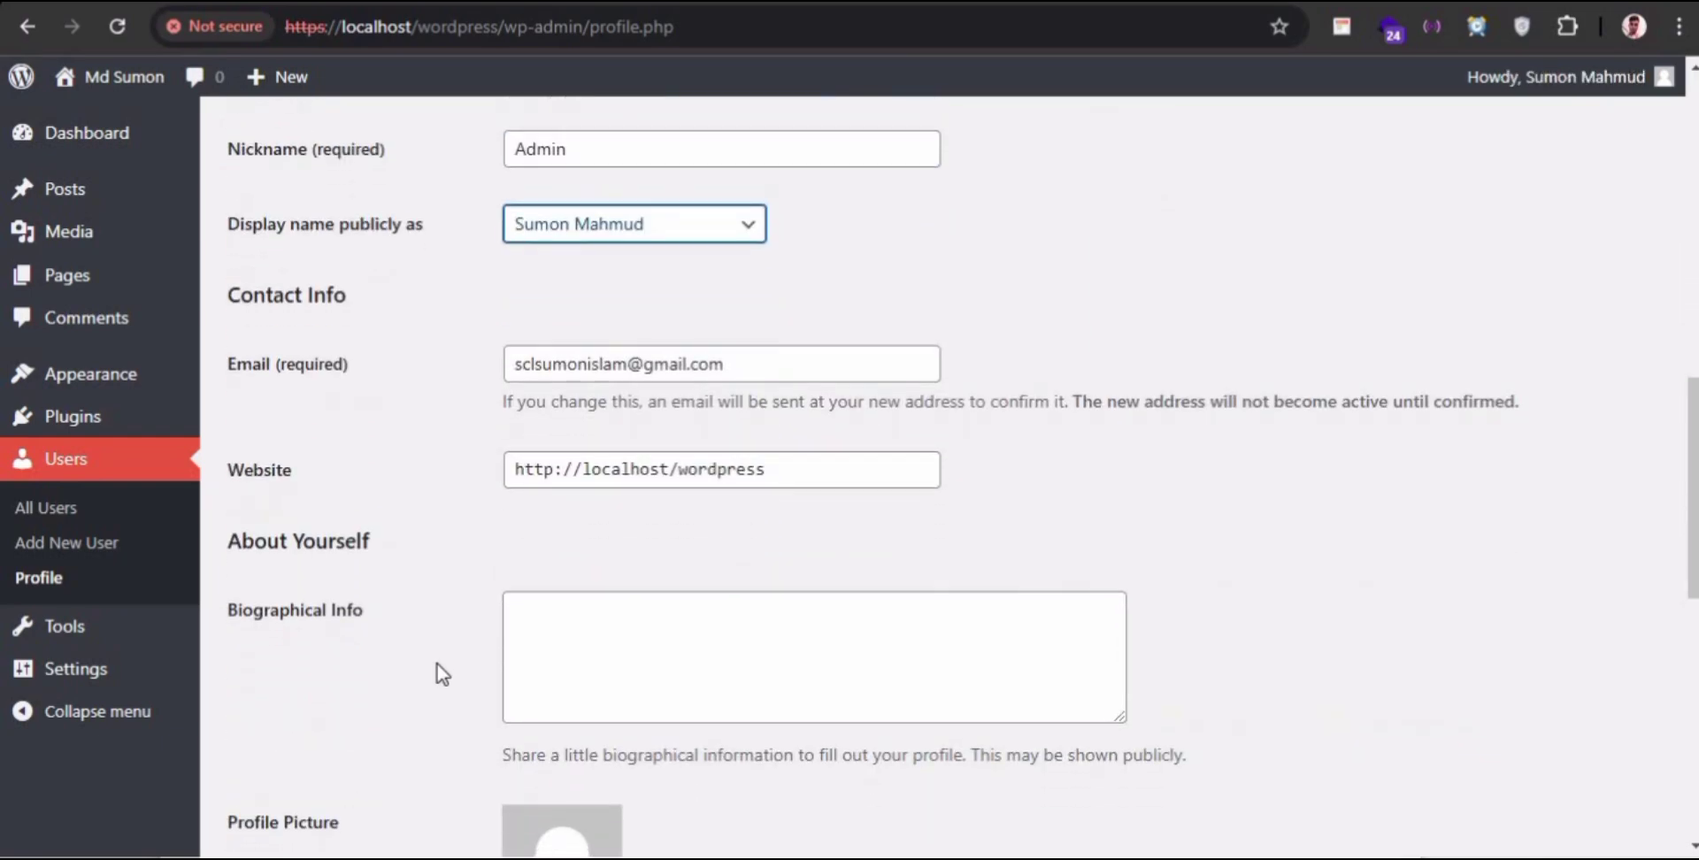
left_click(717, 558)
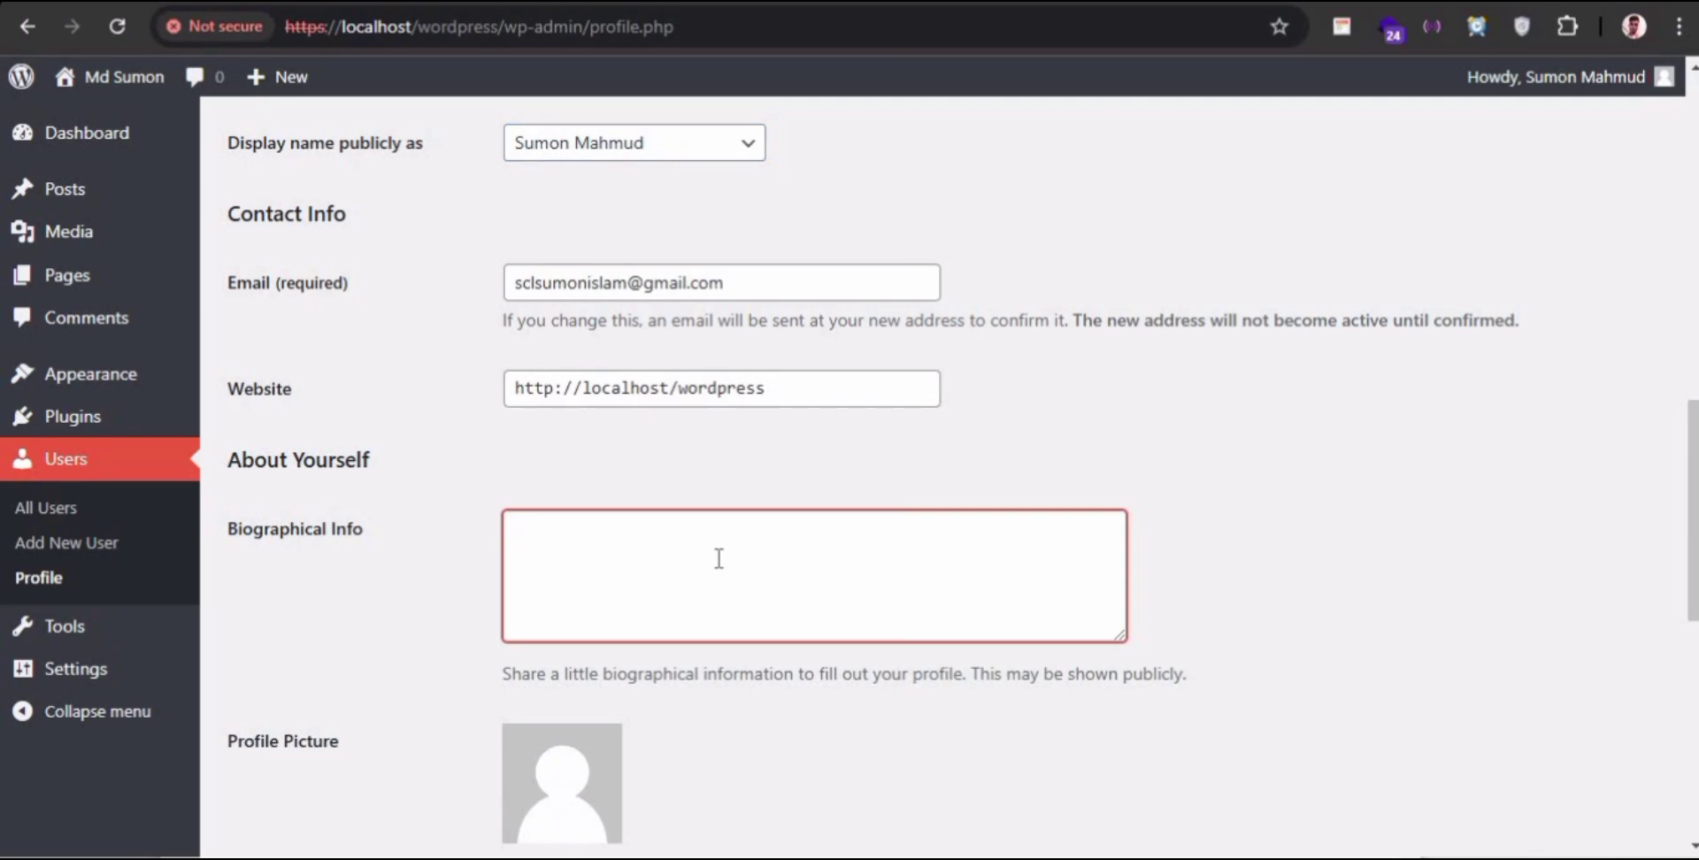
scroll(717, 559, "down", 3)
scroll(717, 559, "down", 1)
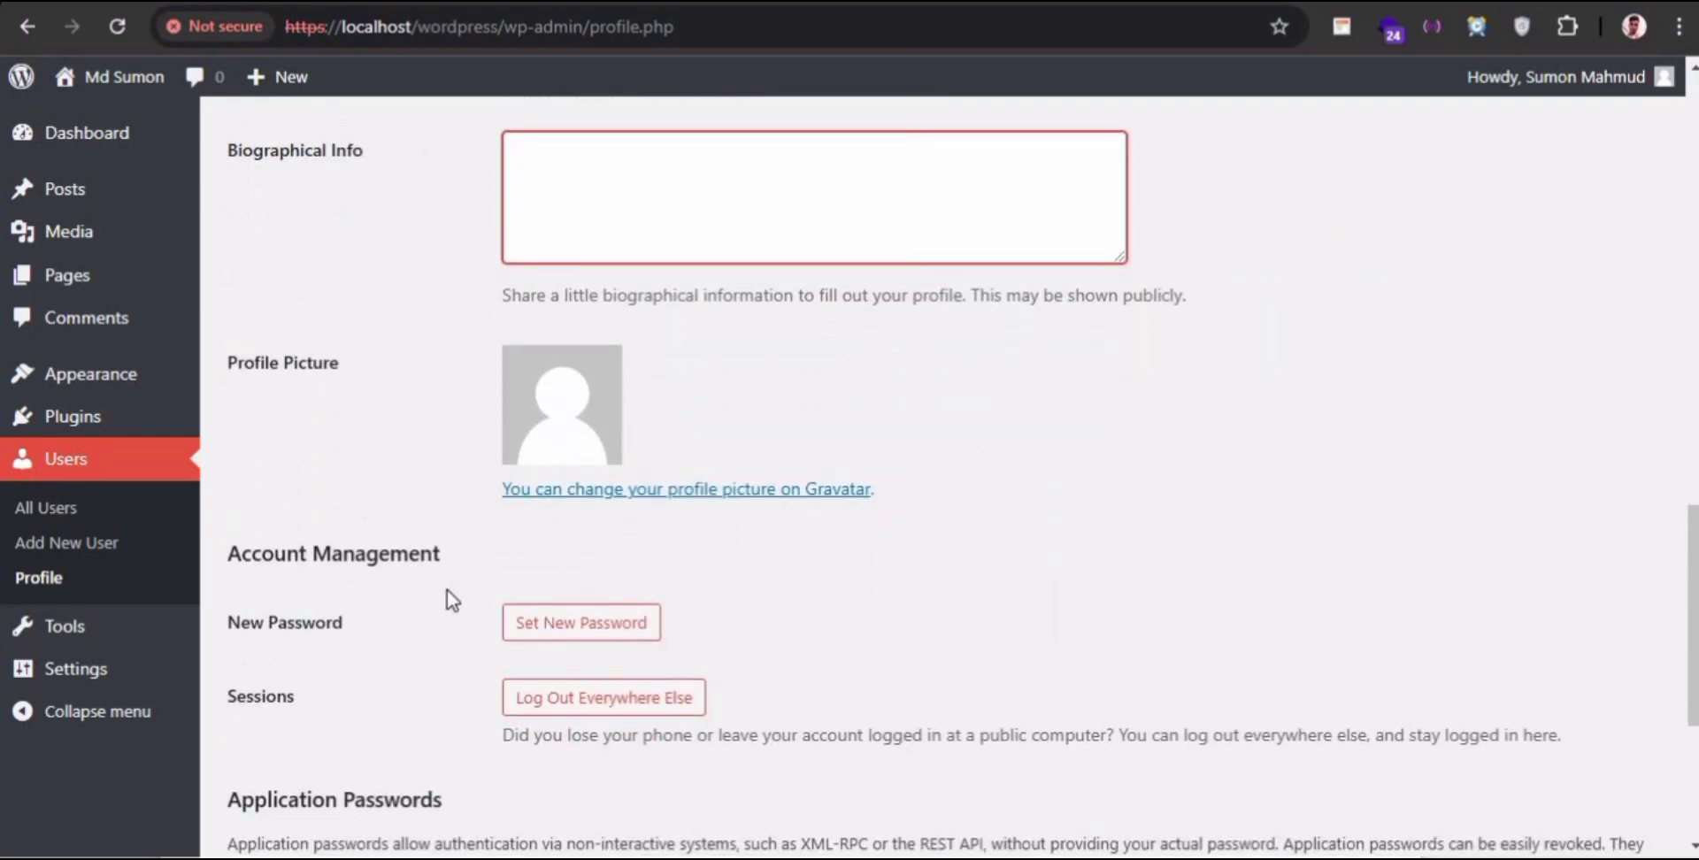
scroll(448, 593, "down", 1)
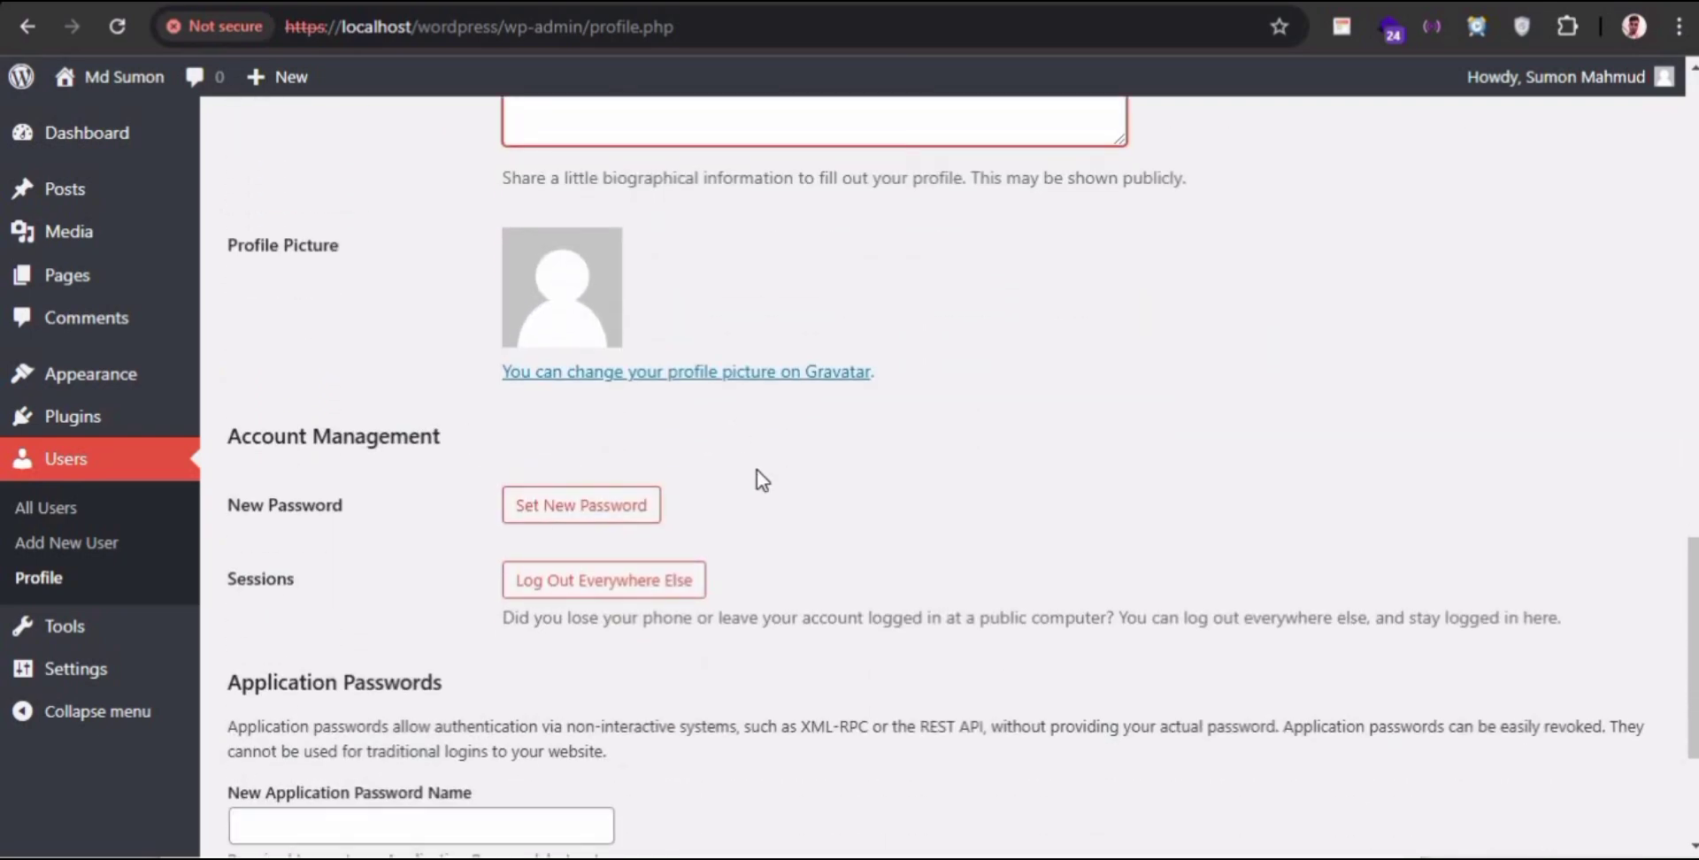
scroll(757, 470, "down", 1)
scroll(756, 470, "down", 2)
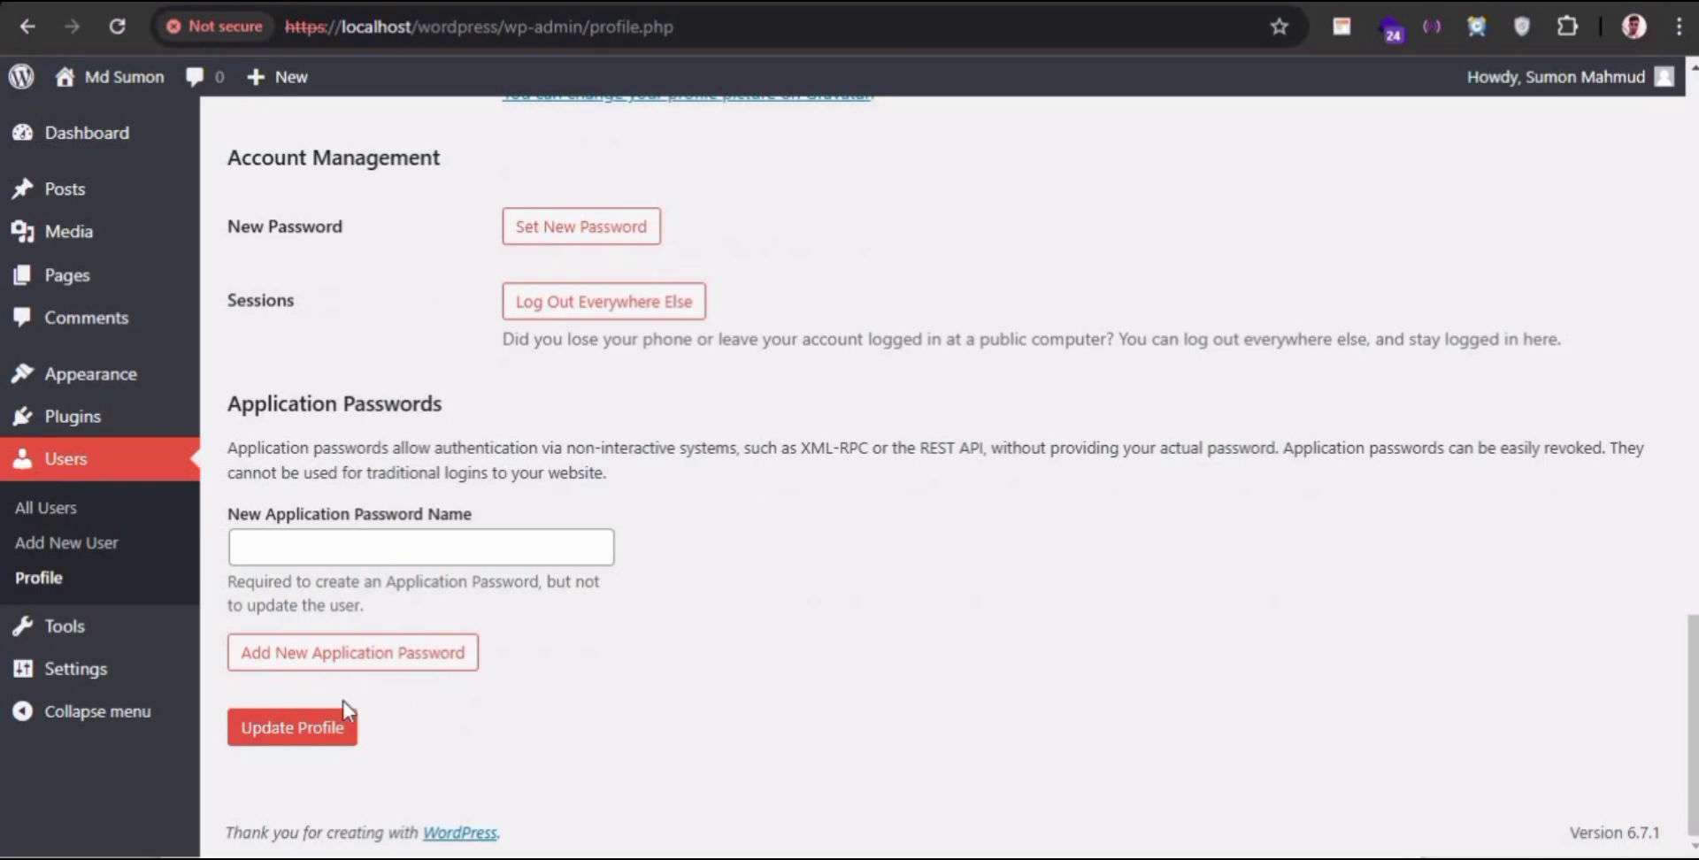
left_click(274, 733)
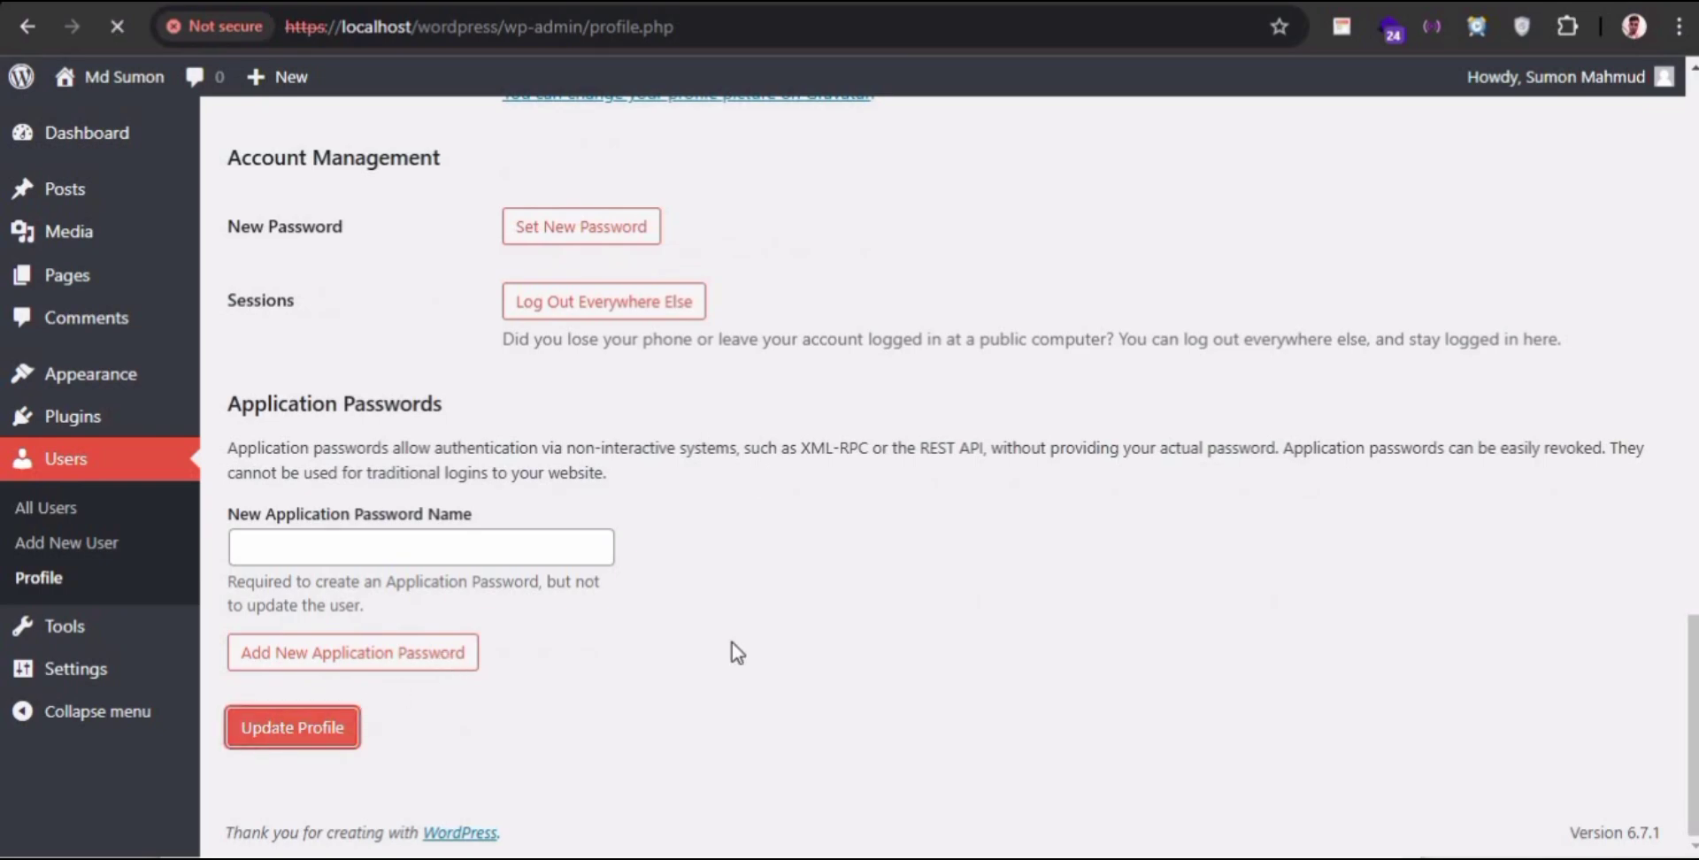